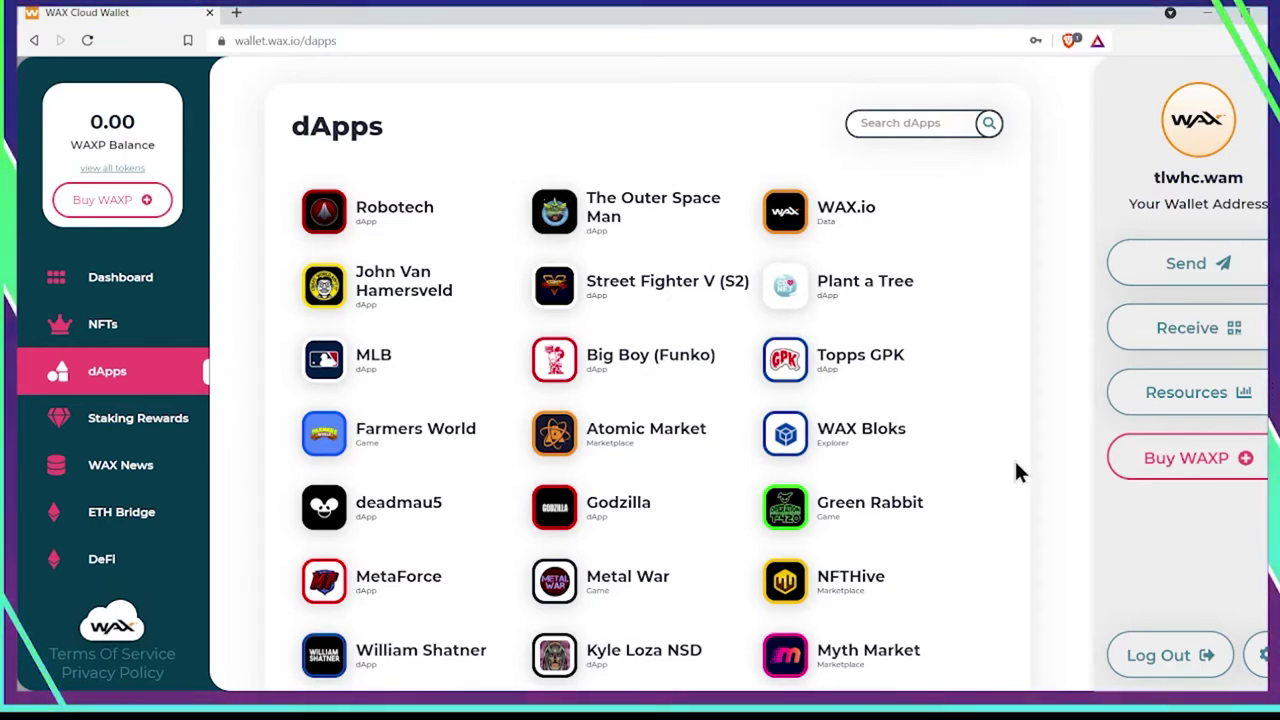
- Launch the Atomic Market dApp from the WAX Cloud Wallet dApps grid
scroll(1010, 474, "down", 2)
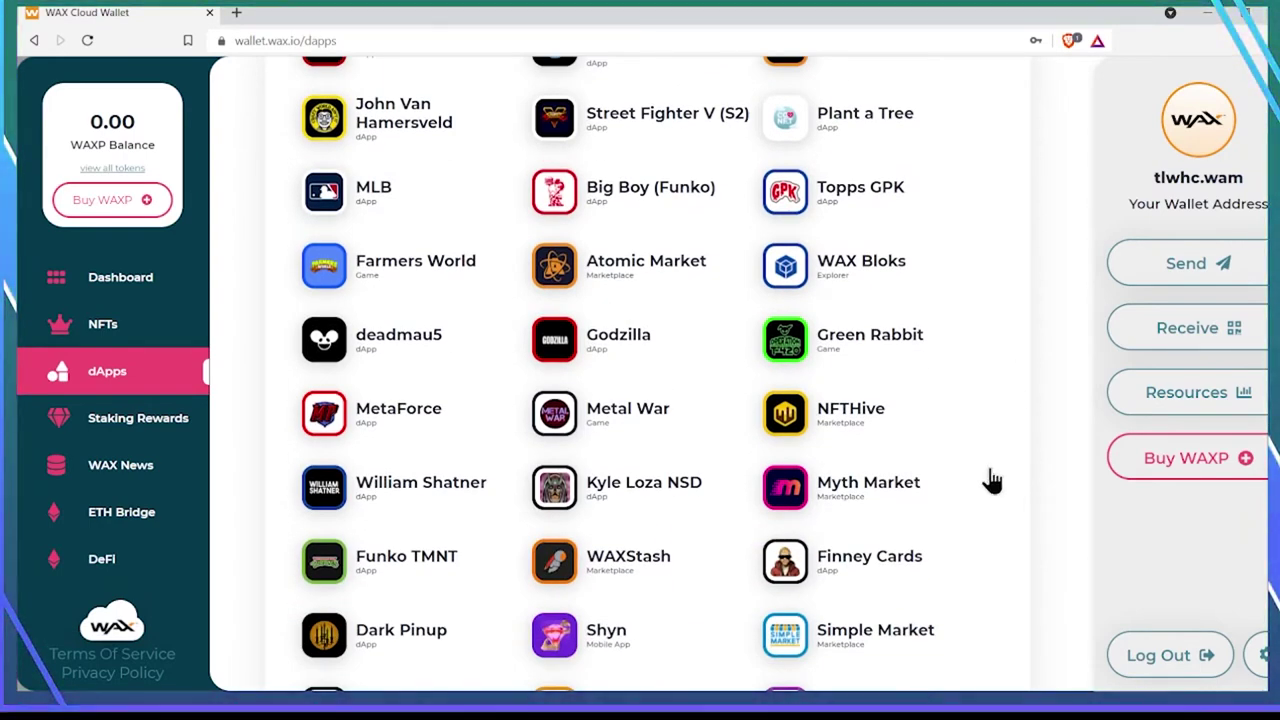
scroll(991, 478, "down", 7)
scroll(988, 482, "up", 10)
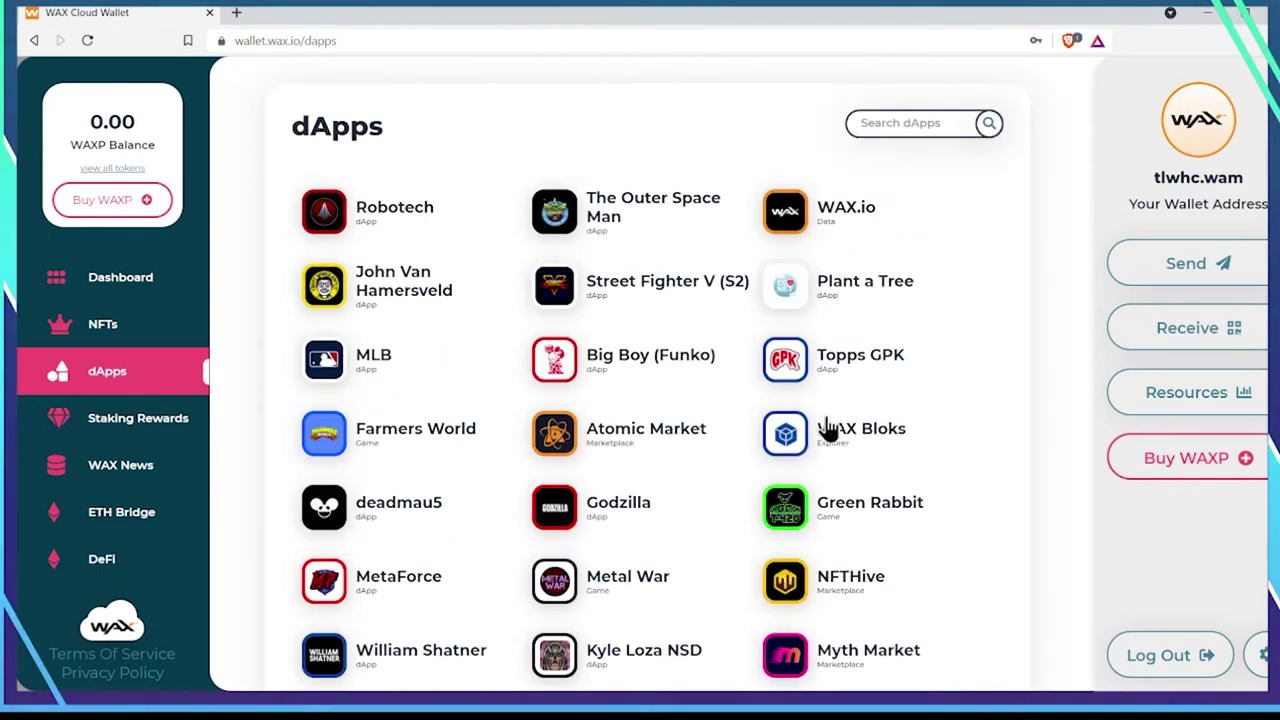
left_click(616, 442)
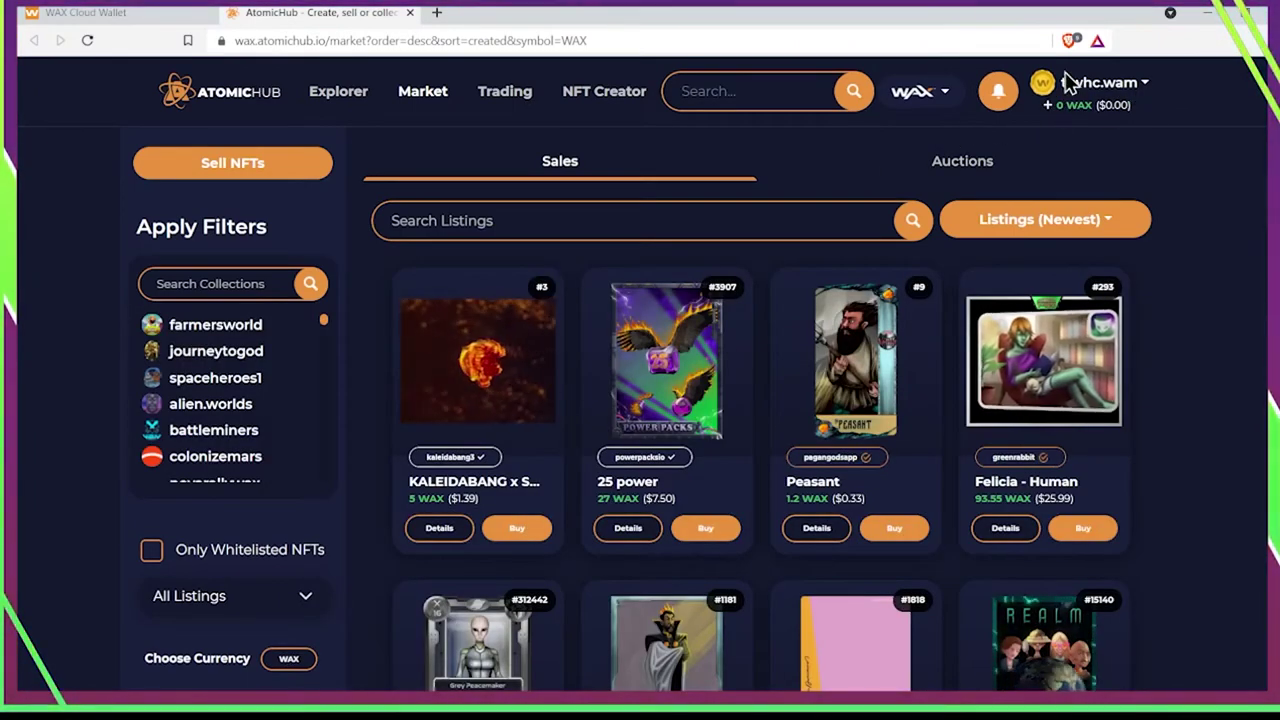
- Check that the account's AtomicHub inventory is empty, then return to the market listings
left_click(1130, 92)
left_click(1068, 123)
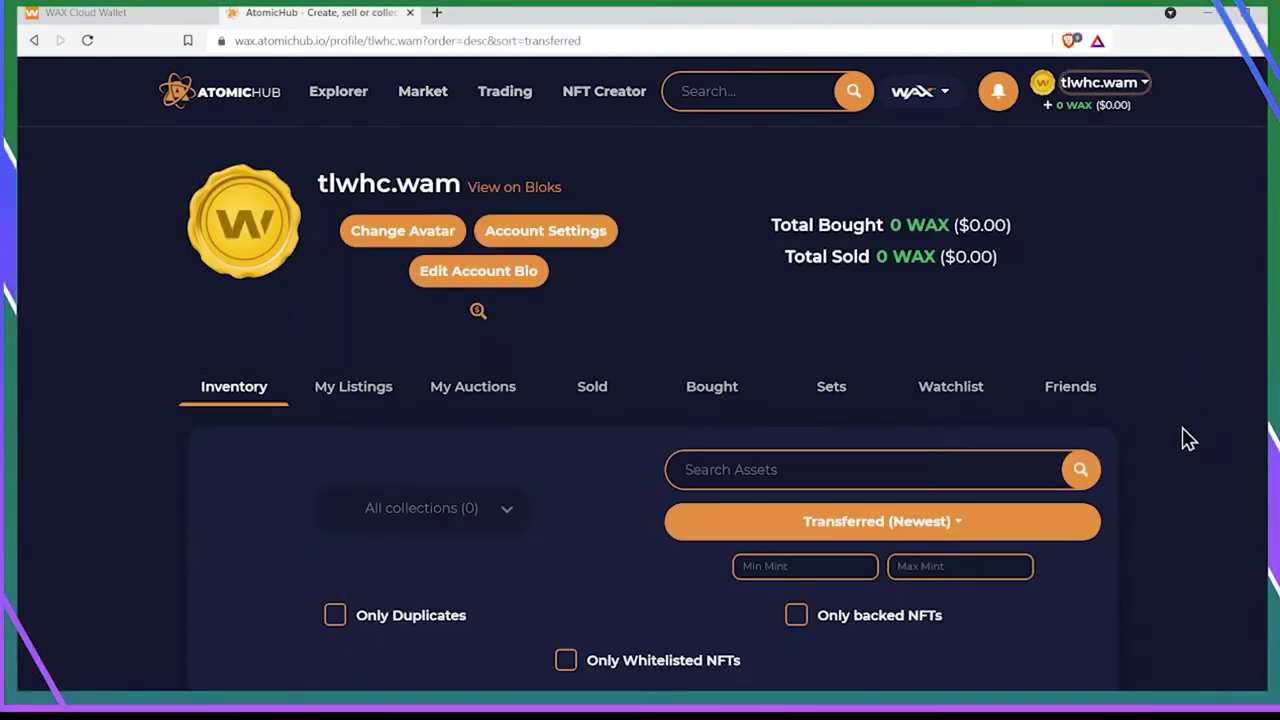
scroll(1183, 437, "down", 4)
scroll(1183, 437, "up", 1)
scroll(1176, 442, "up", 2)
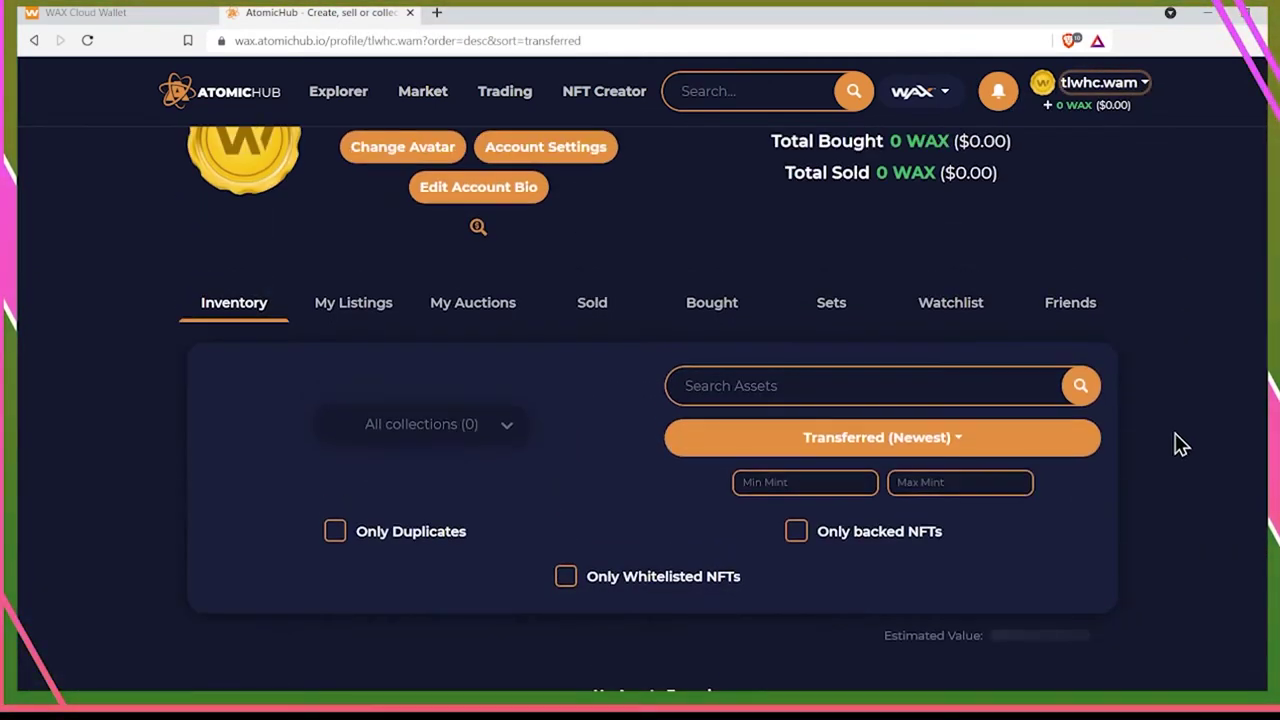
left_click(423, 91)
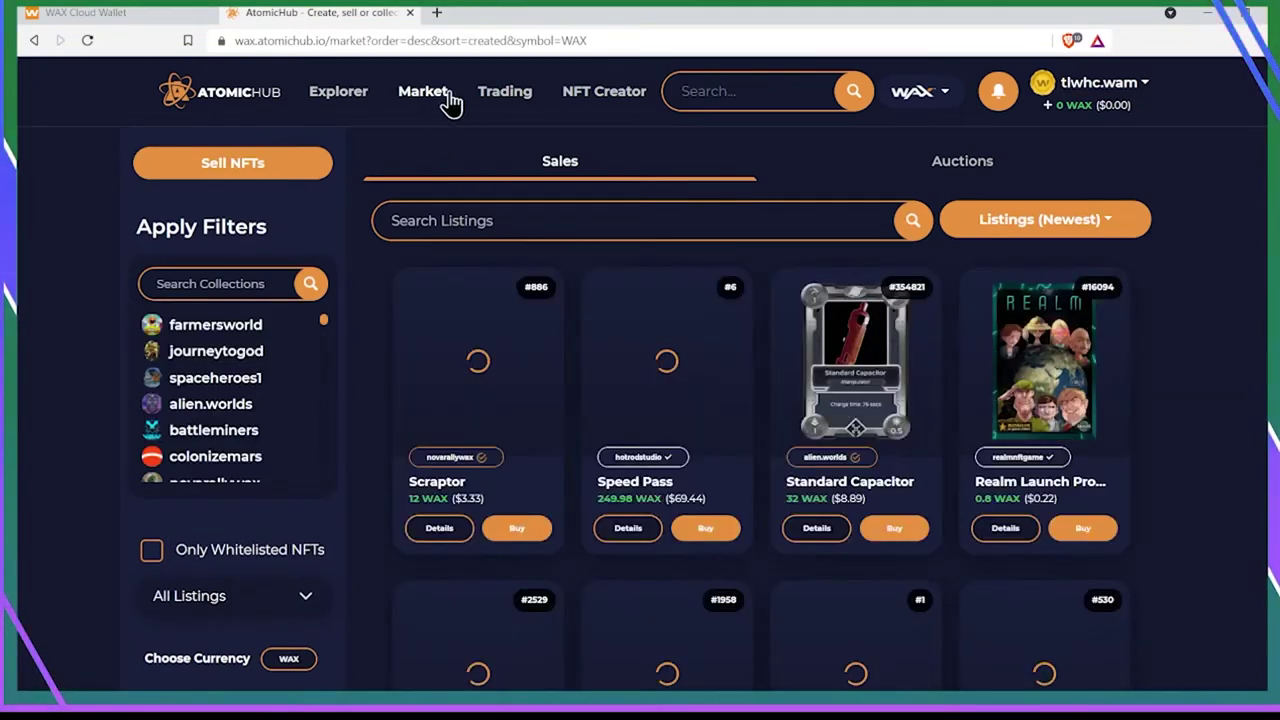
- Search the market's collections for 'upland'
scroll(230, 365, "down", 2)
scroll(232, 366, "down", 4)
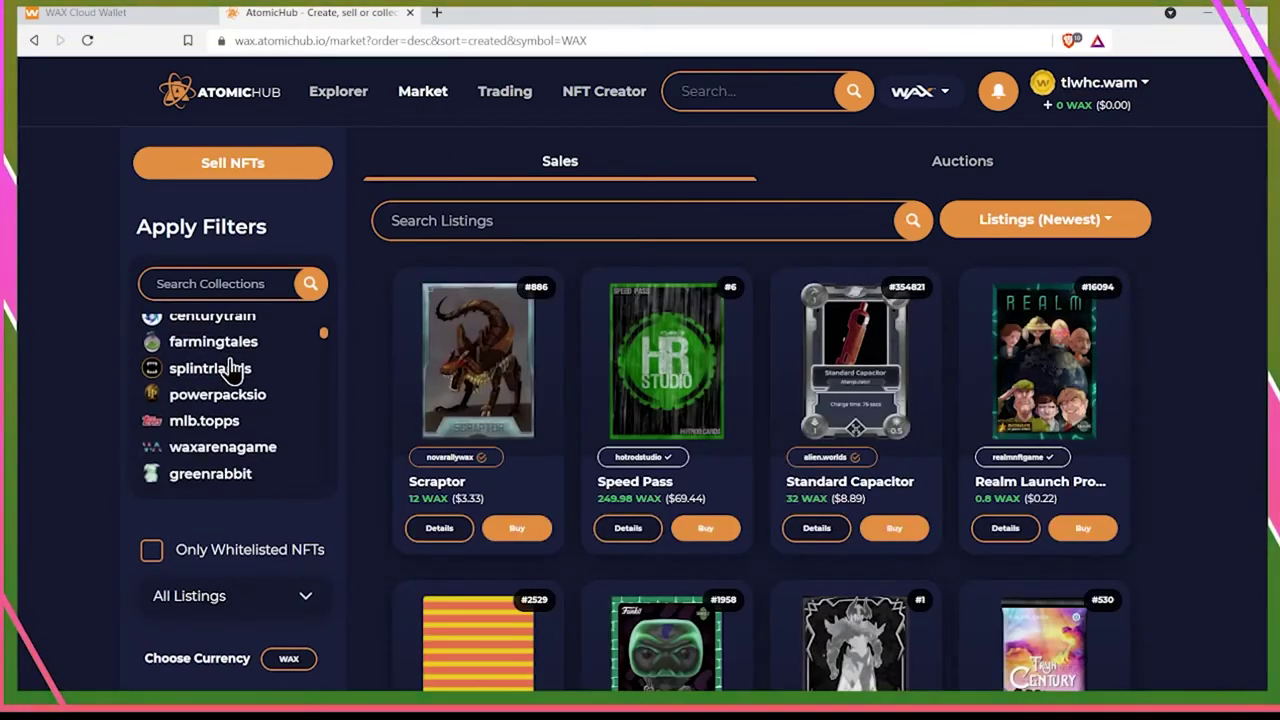
scroll(232, 362, "down", 2)
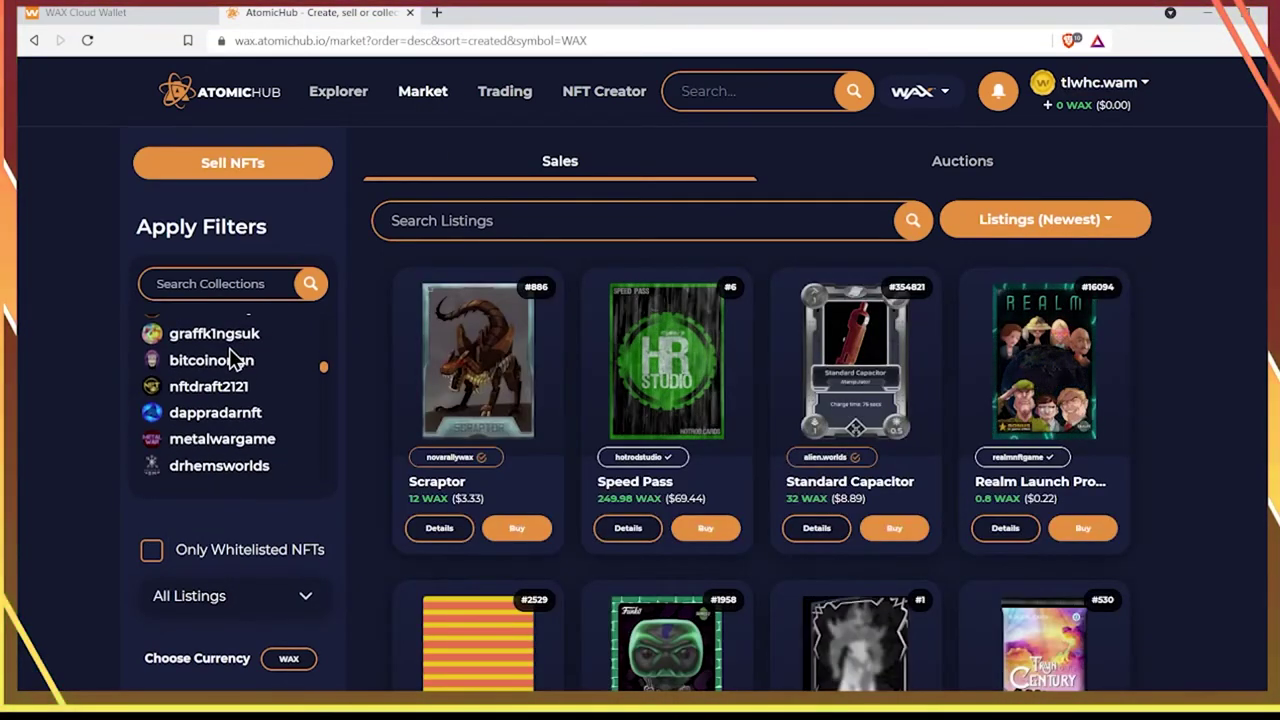
scroll(231, 362, "down", 4)
scroll(230, 358, "down", 3)
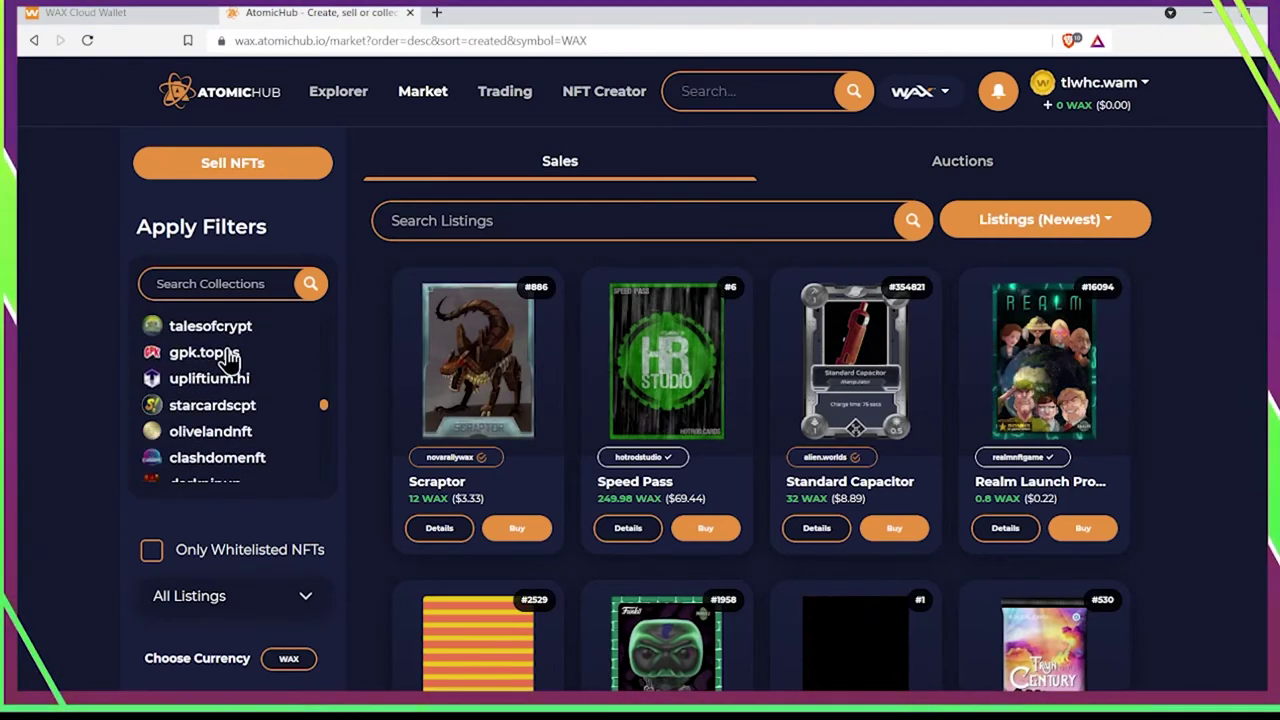
scroll(230, 356, "down", 3)
left_click(494, 219)
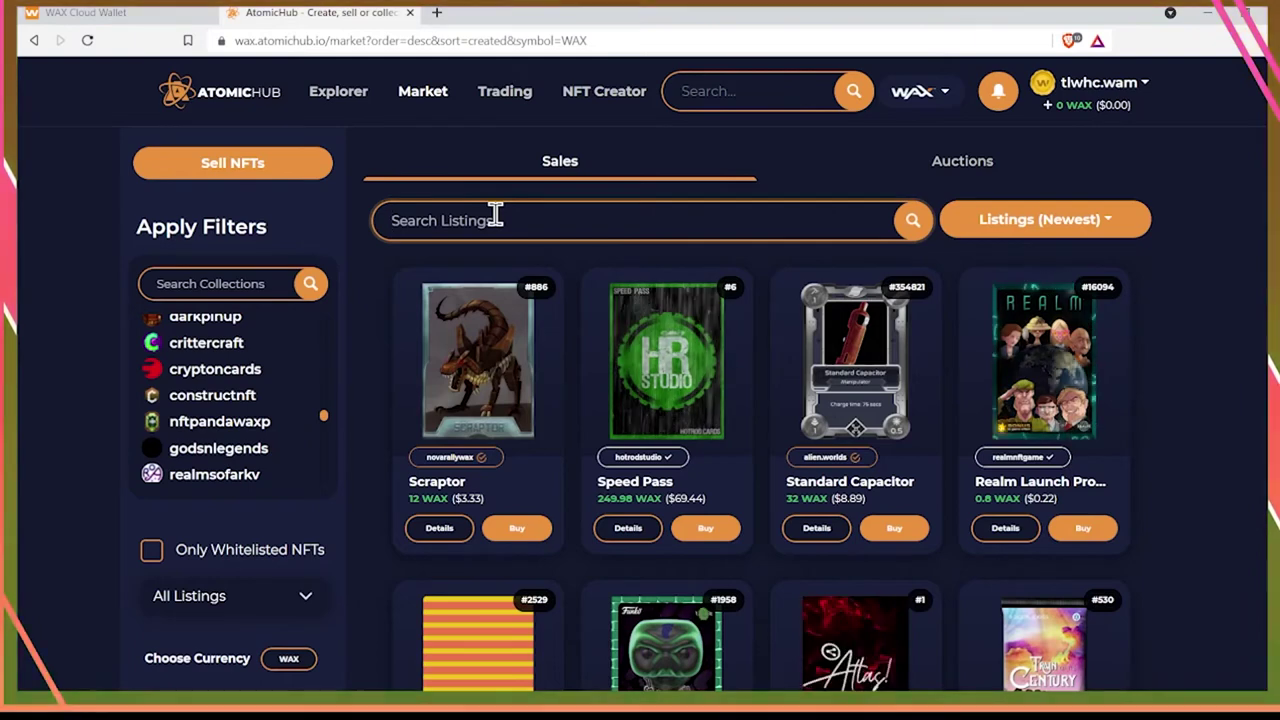
left_click(245, 284)
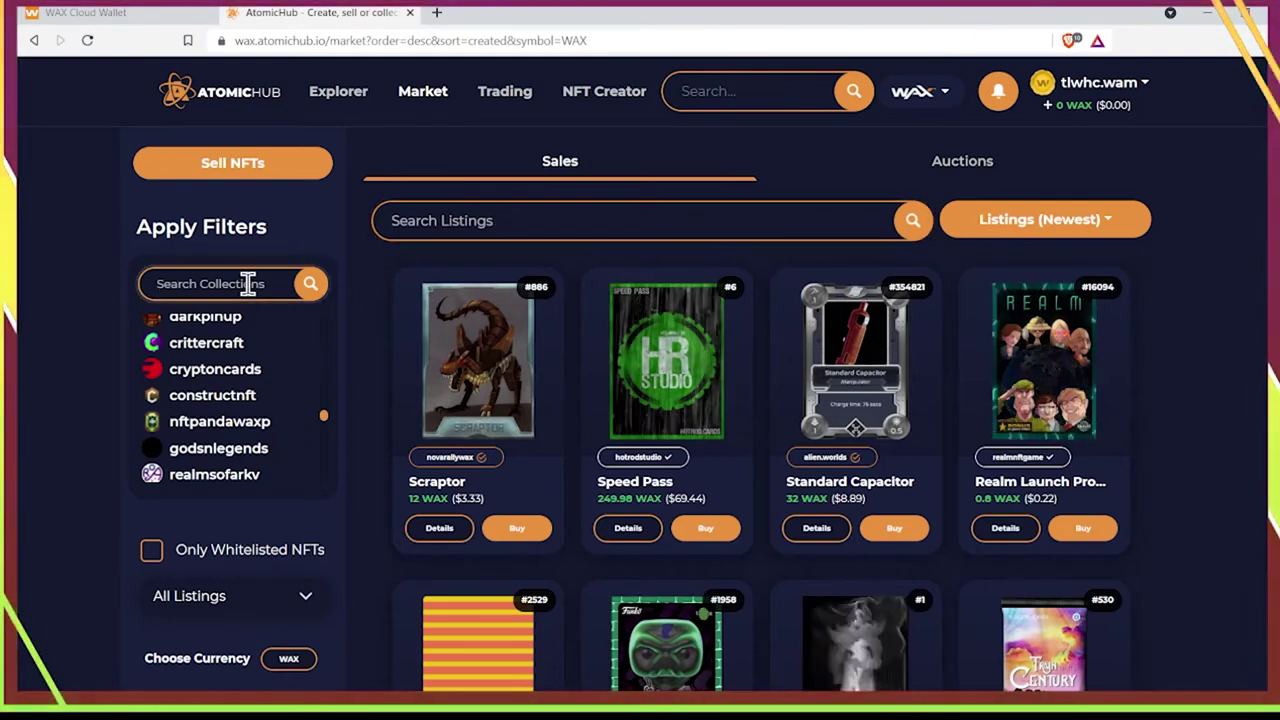
type("upland")
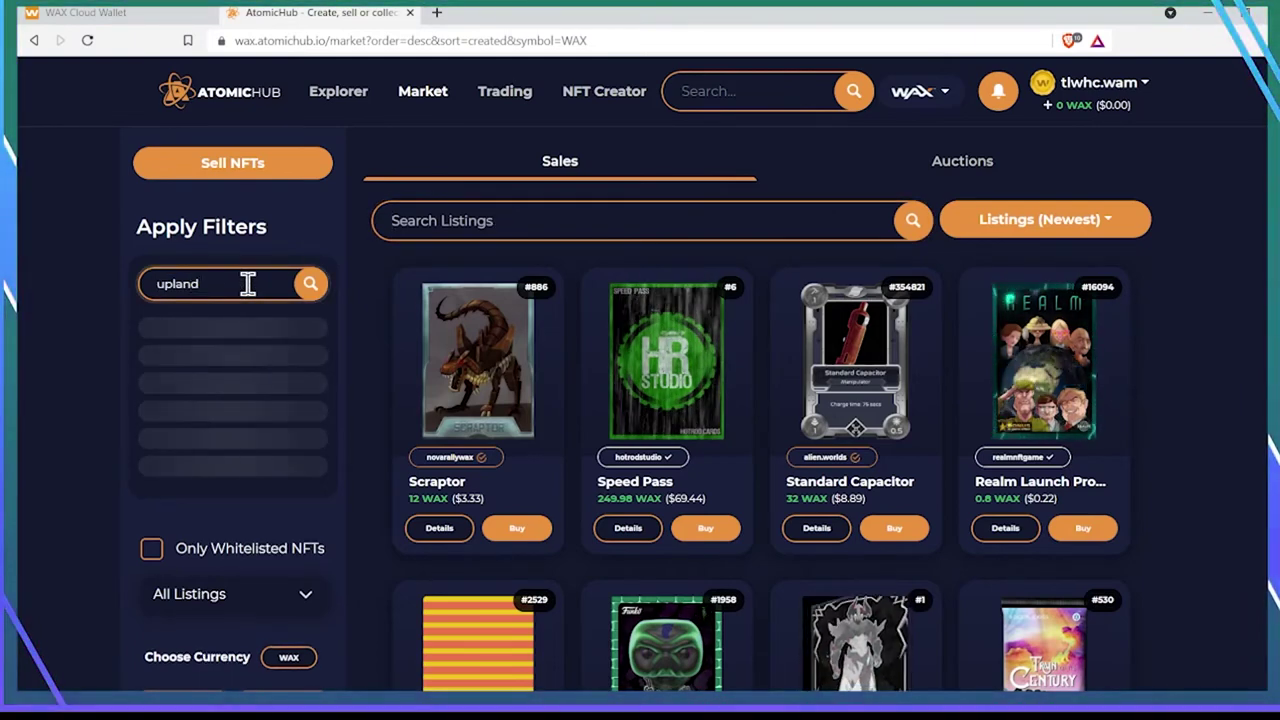
- Filter the market to upland.cards and browse its NFTs for sale
left_click(229, 330)
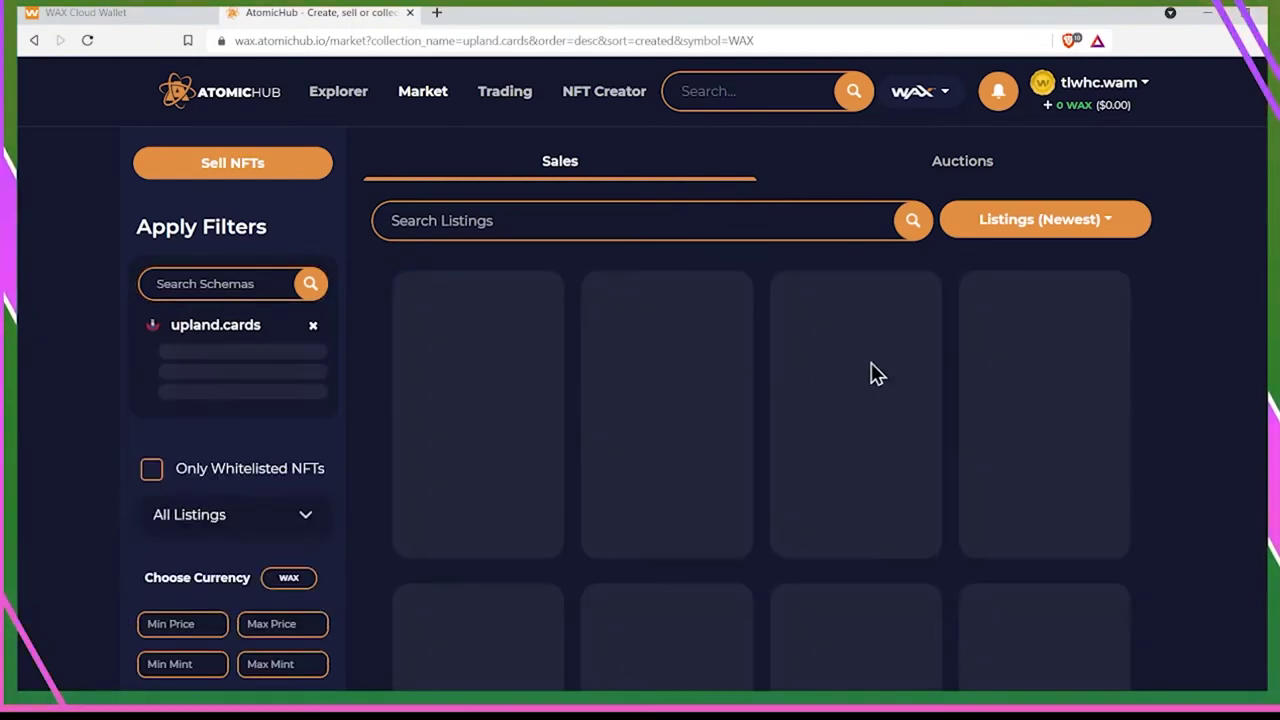
scroll(1245, 437, "down", 2)
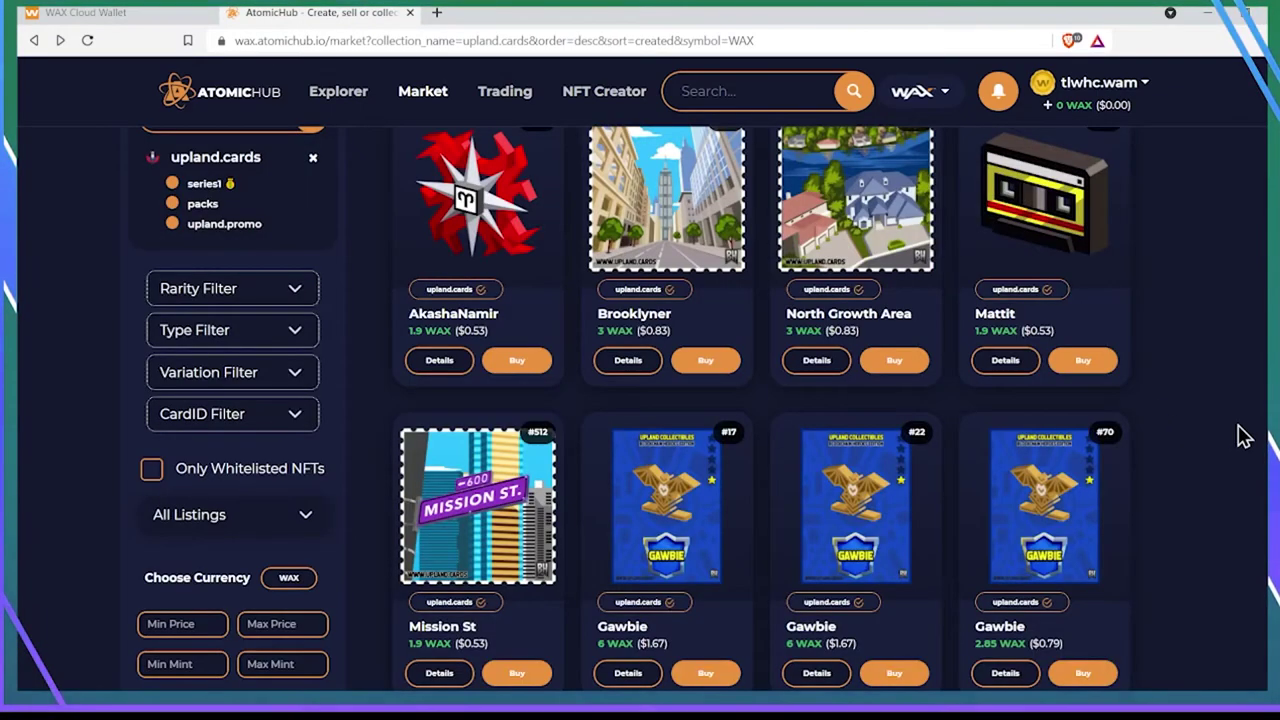
scroll(1245, 437, "down", 5)
scroll(1237, 437, "down", 1)
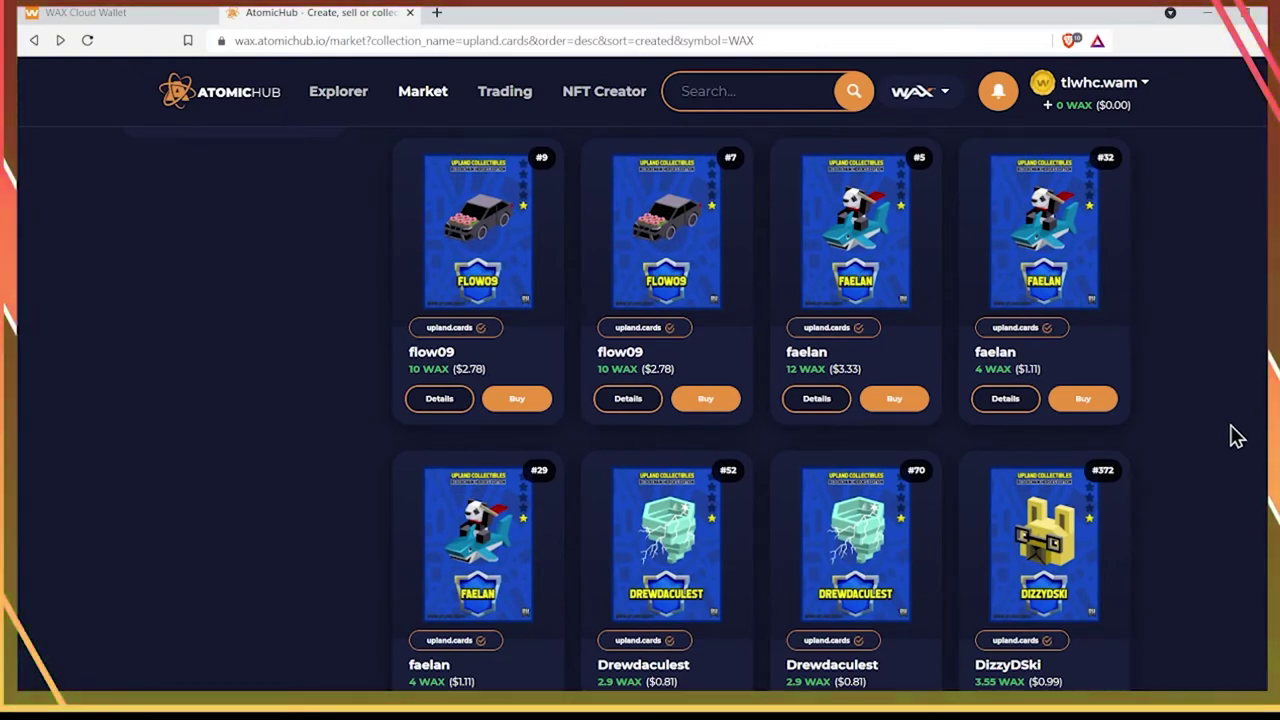
scroll(1222, 452, "down", 2)
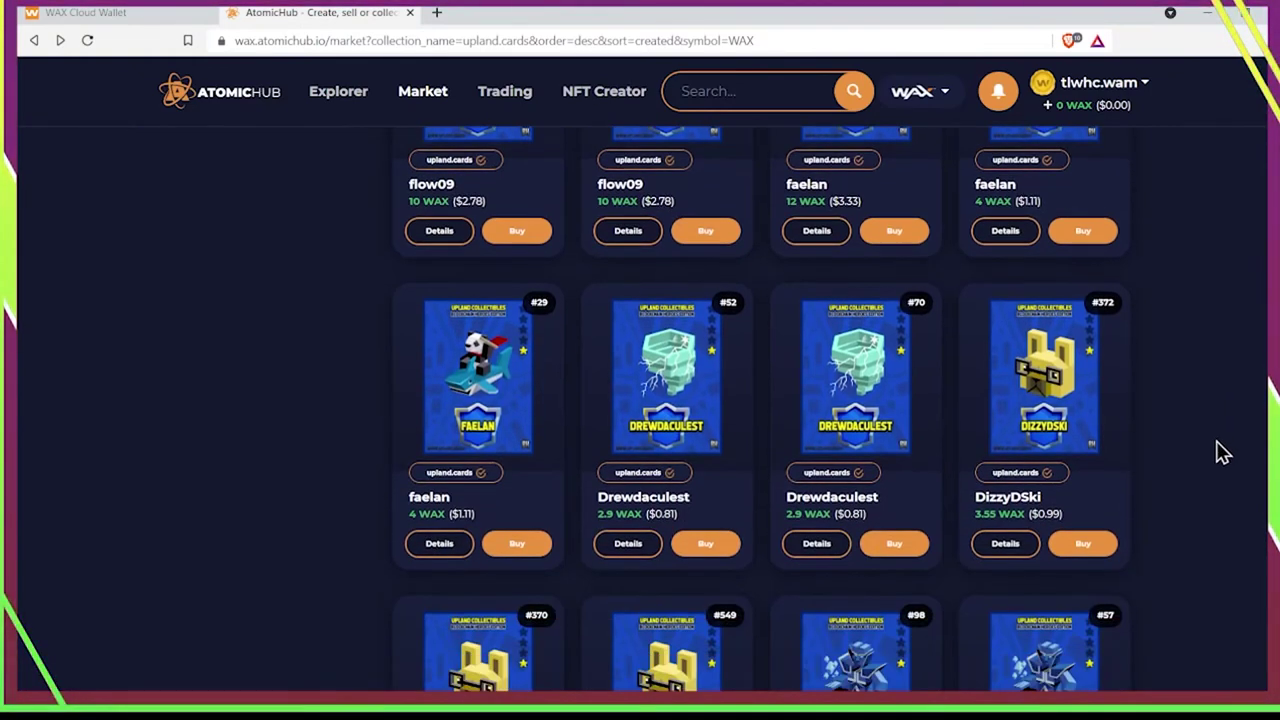
scroll(1221, 450, "down", 3)
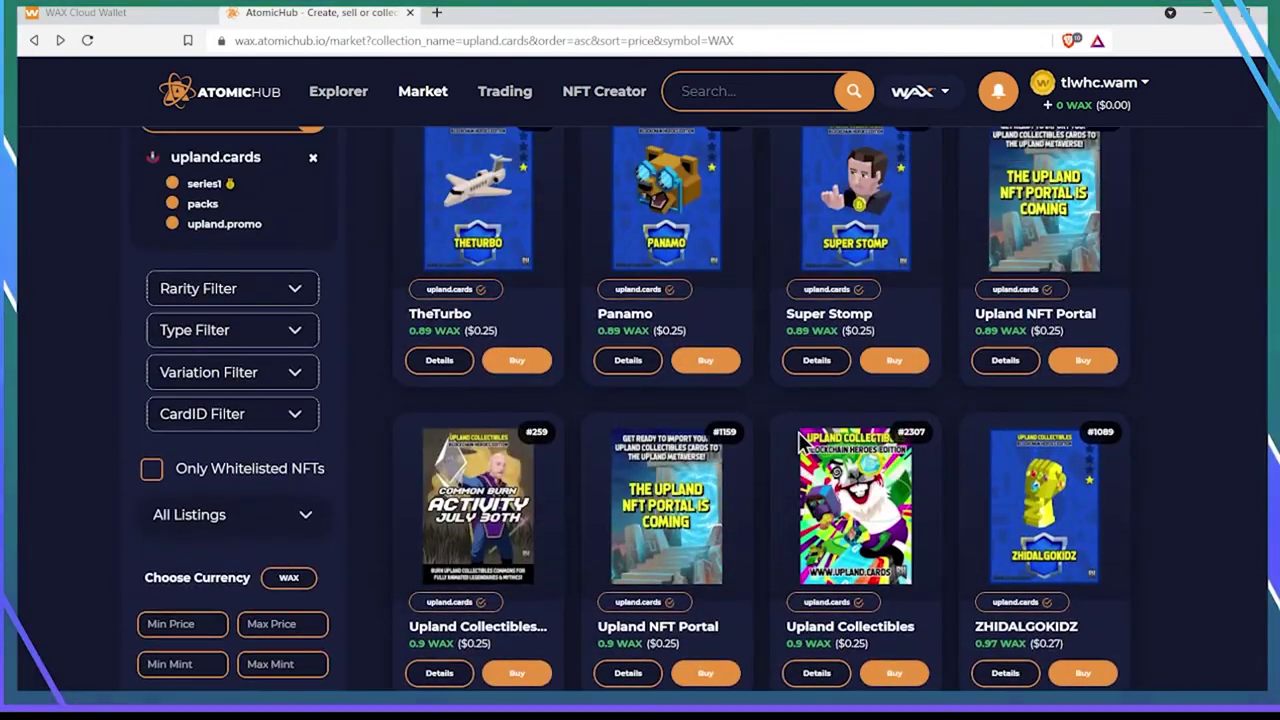
scroll(800, 440, "up", 2)
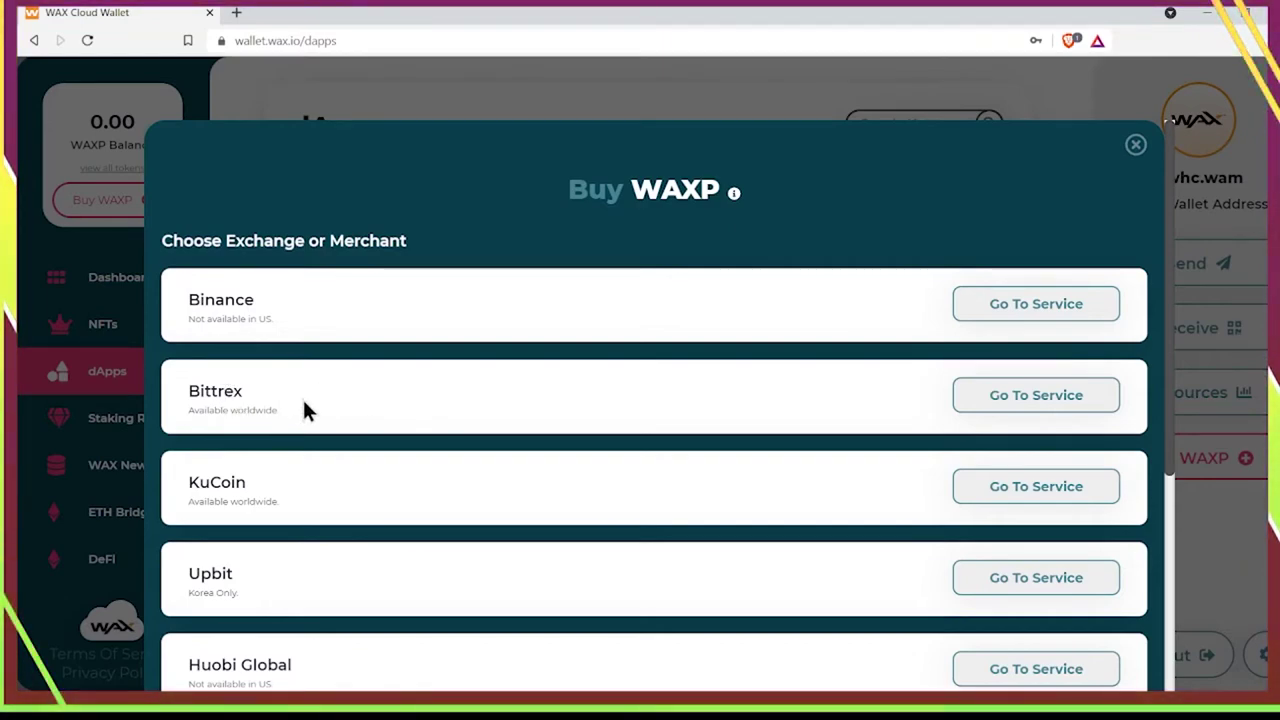
- Go to Bittrex from the exchange list and view its Create an Account form
left_click(1005, 400)
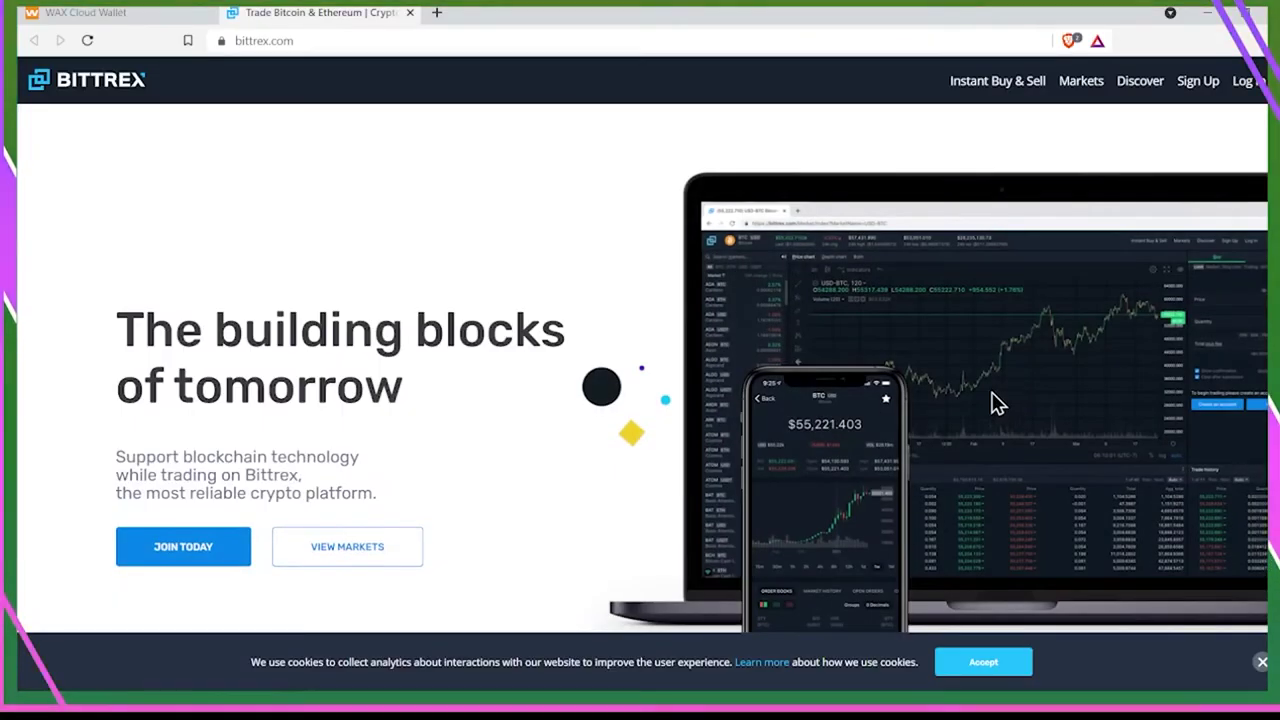
left_click(1203, 86)
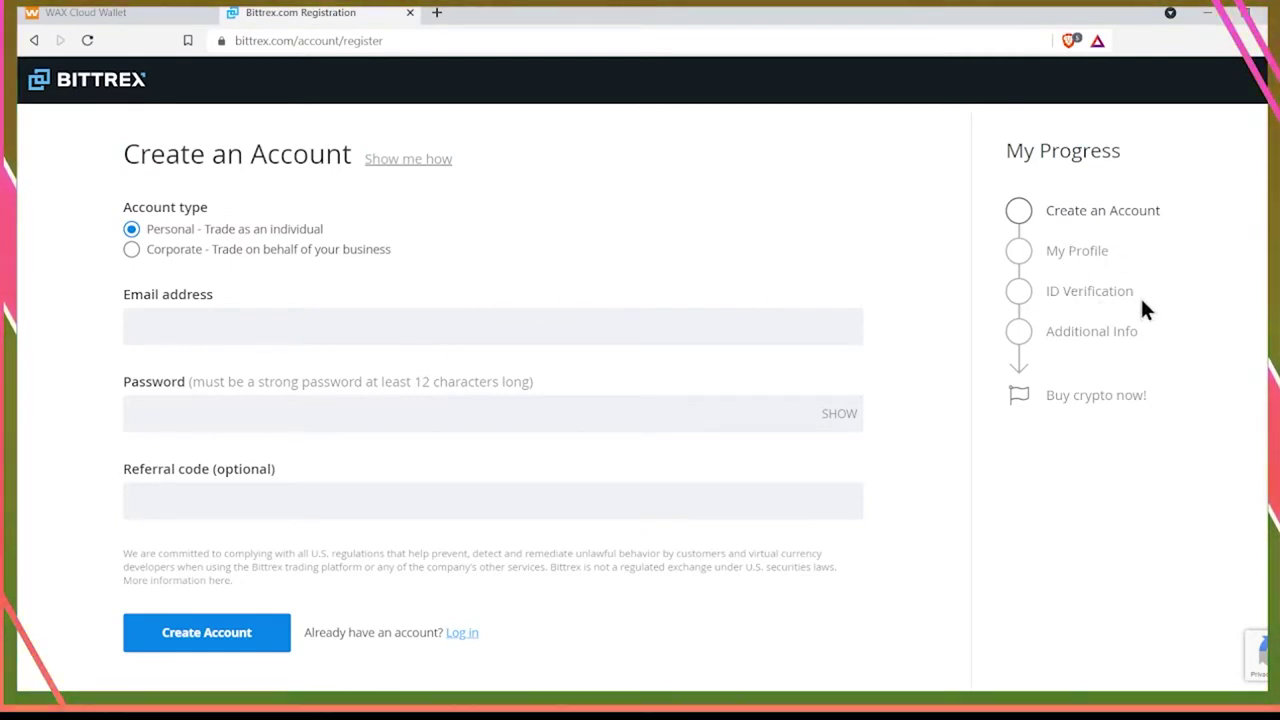
left_click_drag(1045, 291, 1119, 291)
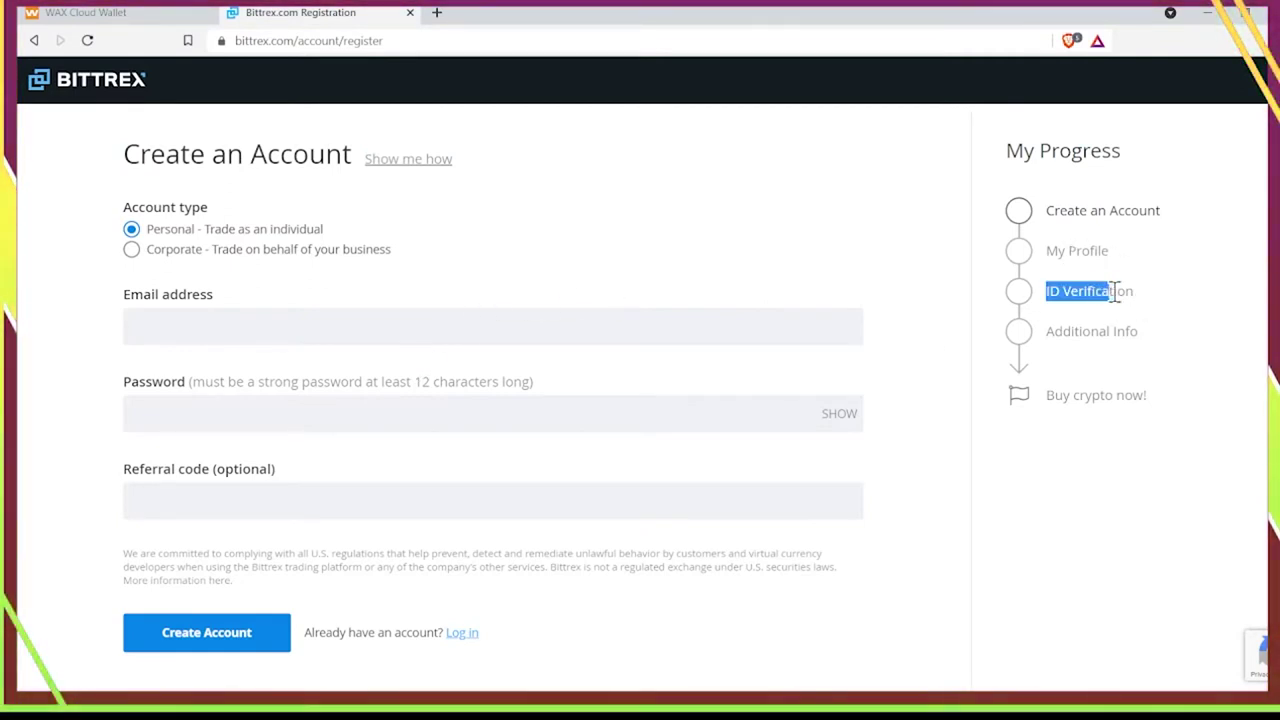
left_click(1137, 290)
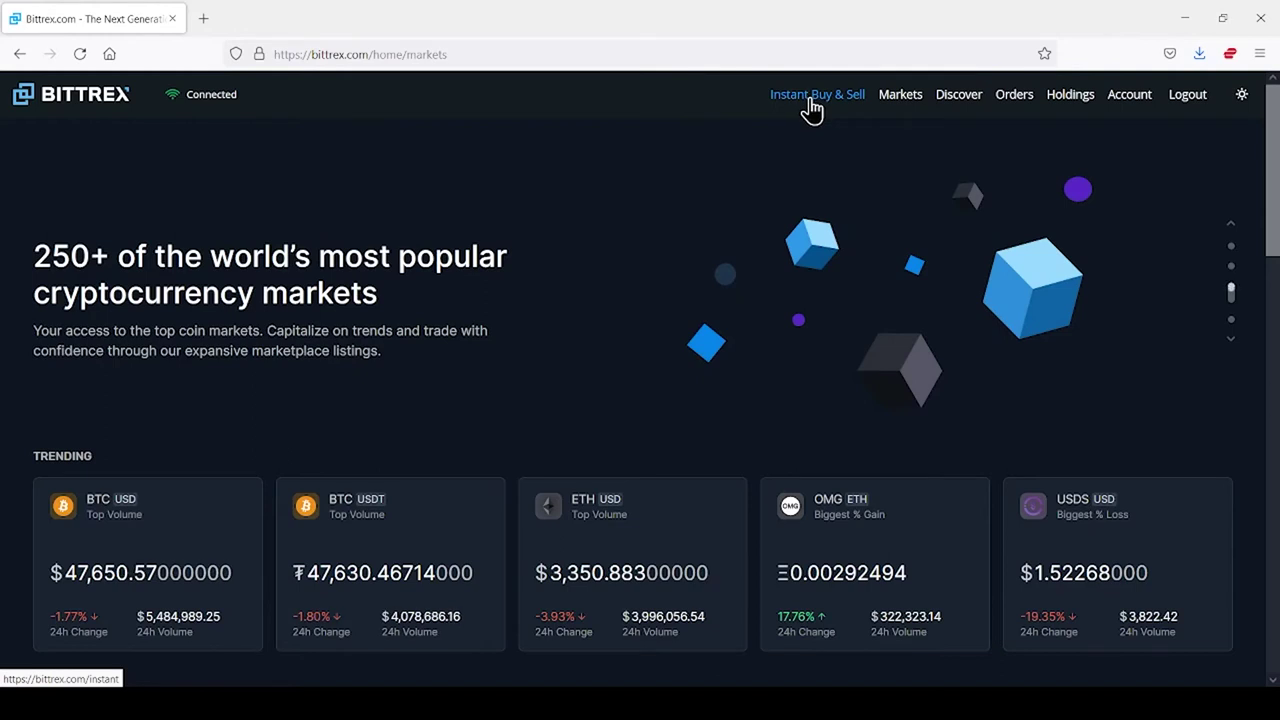
- In Bittrex Instant Buy & Sell, choose WAXP as the coin to buy
left_click(812, 100)
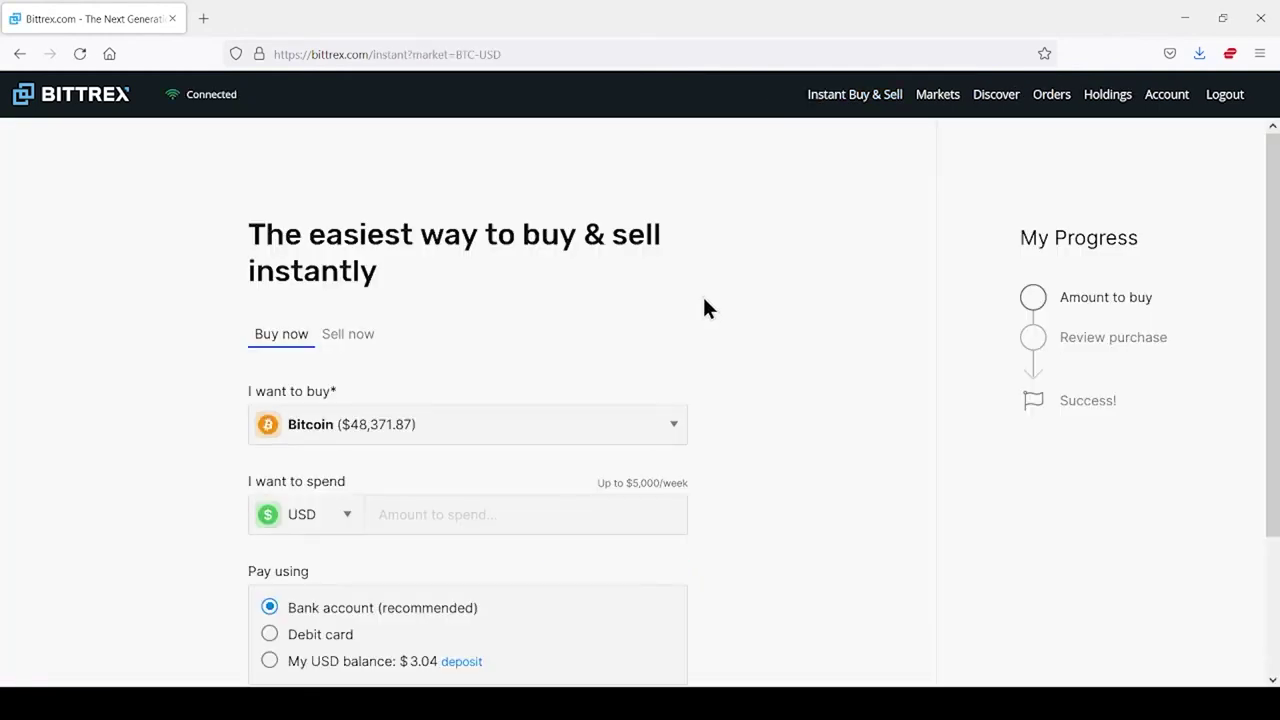
left_click(673, 425)
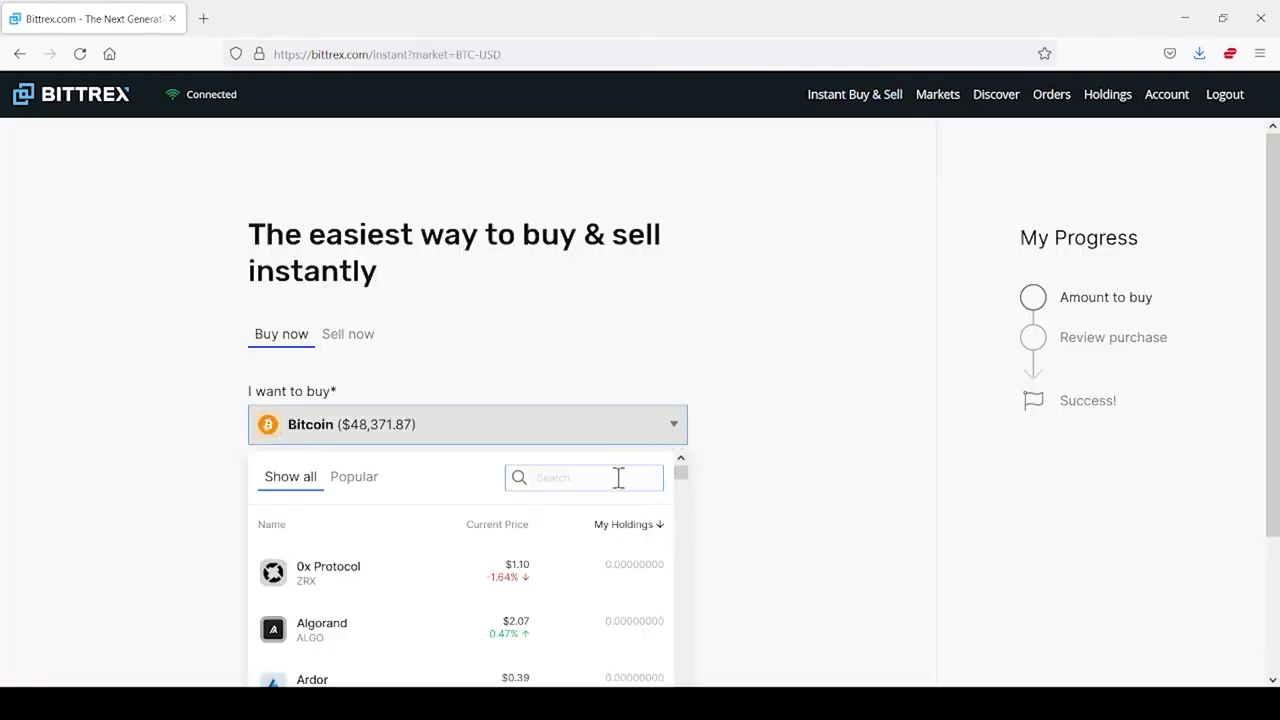
type("wac")
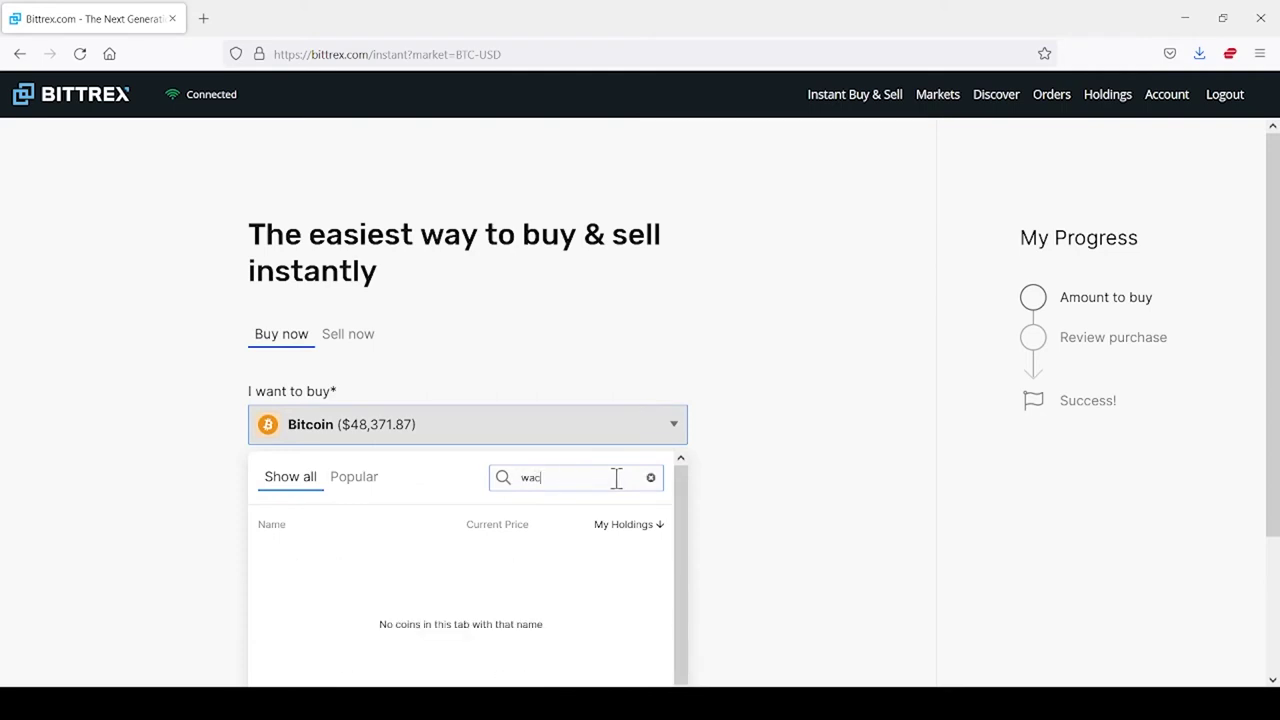
key("BackSpace")
left_click(490, 545)
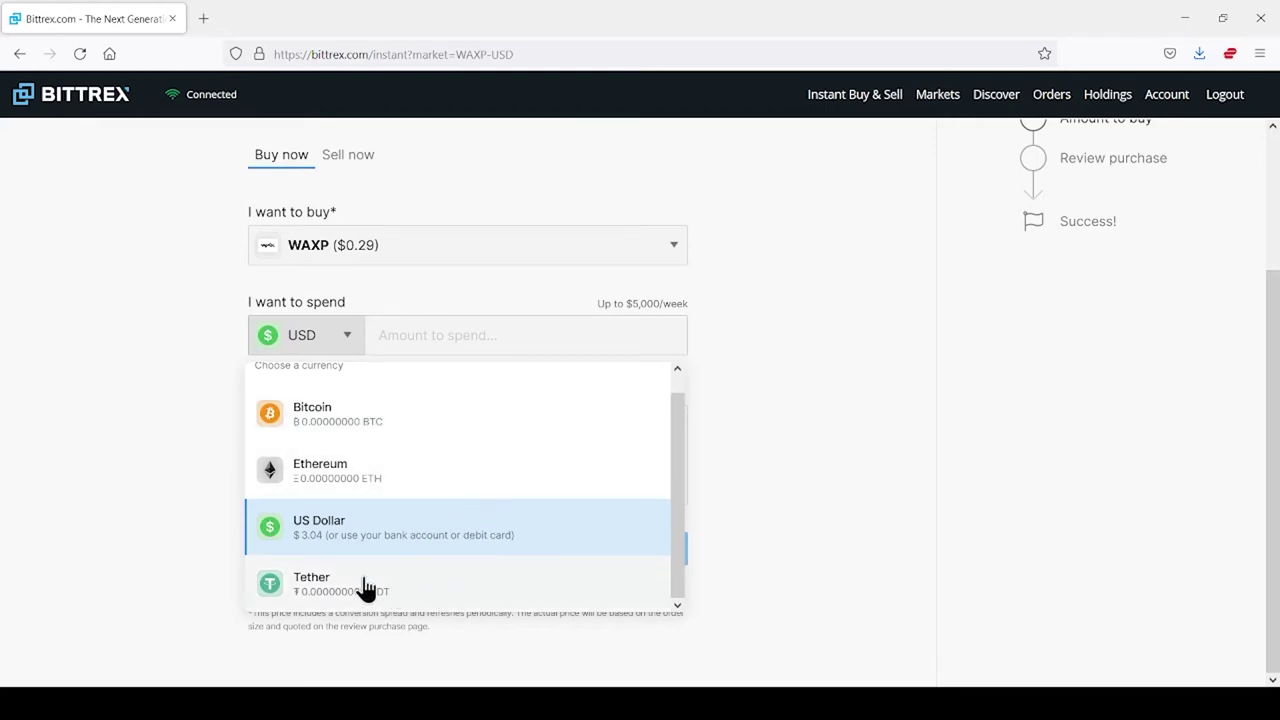
- Set the WAXP purchase amount to 20.00 USD and confirm it
left_click(510, 343)
type("3")
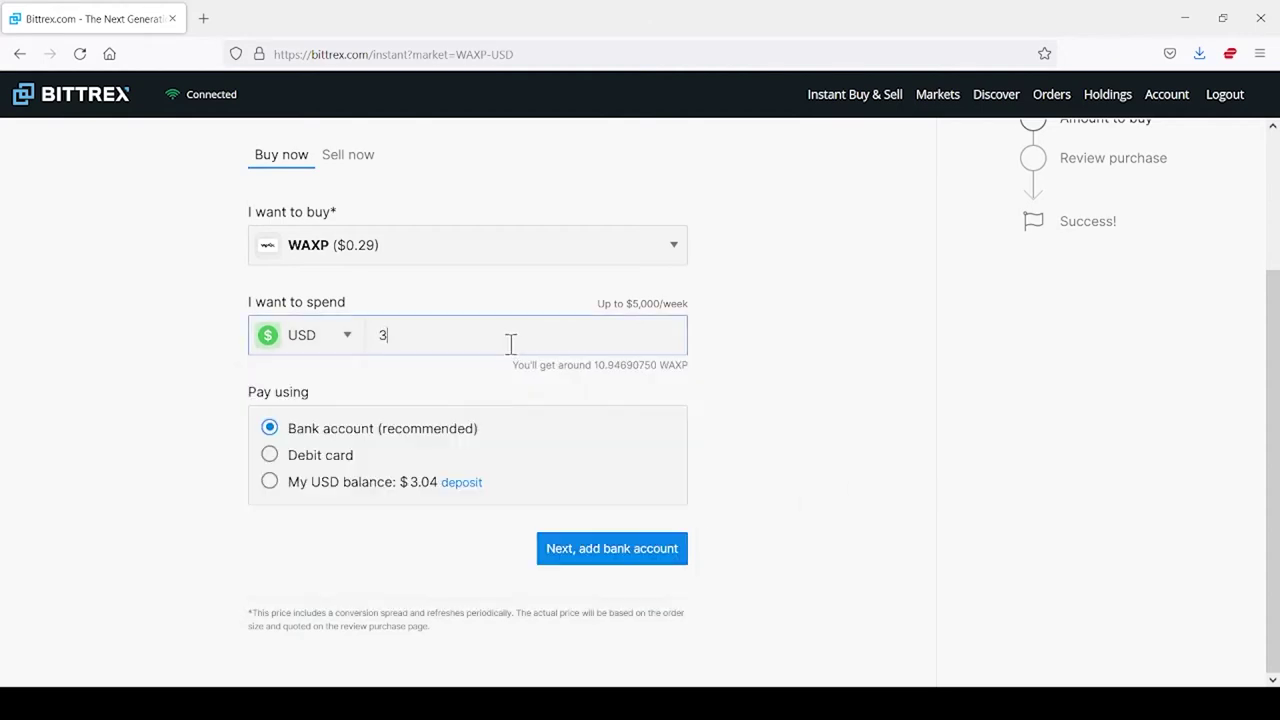
key("BackSpace")
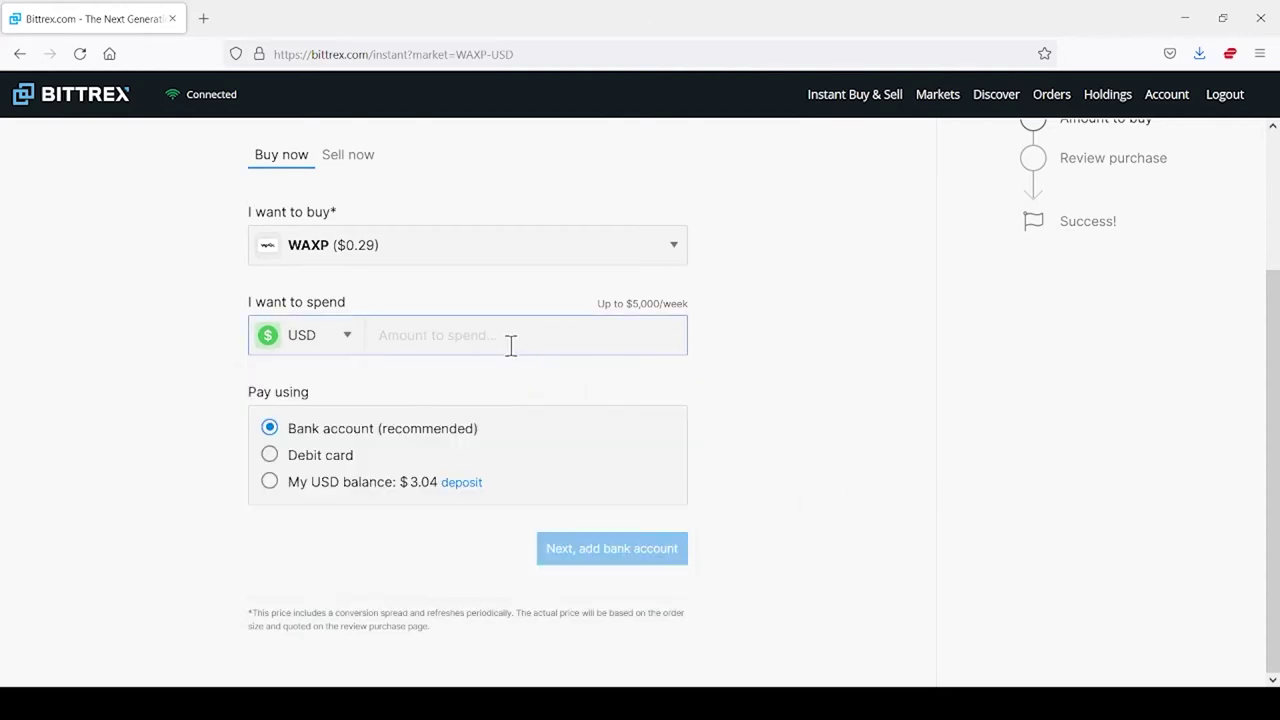
type("10")
key("BackSpace")
key("BackSpace")
type("20")
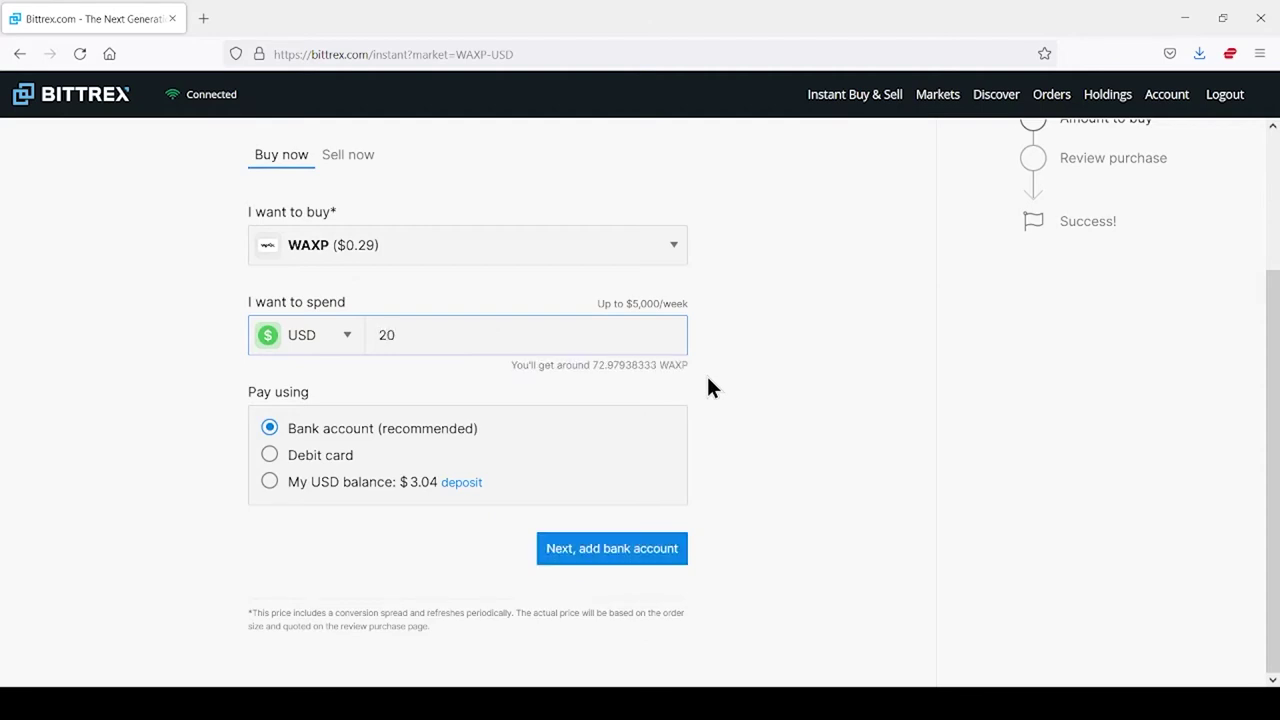
left_click(707, 378)
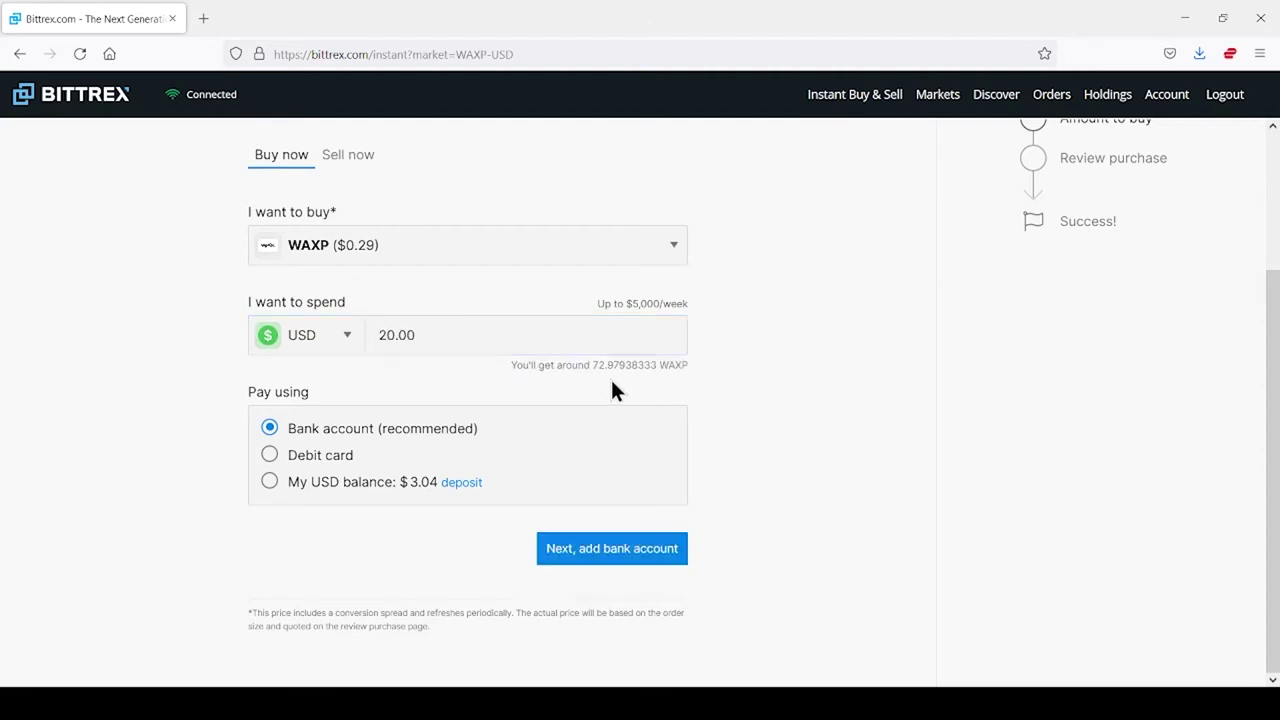
scroll(470, 430, "up", 1)
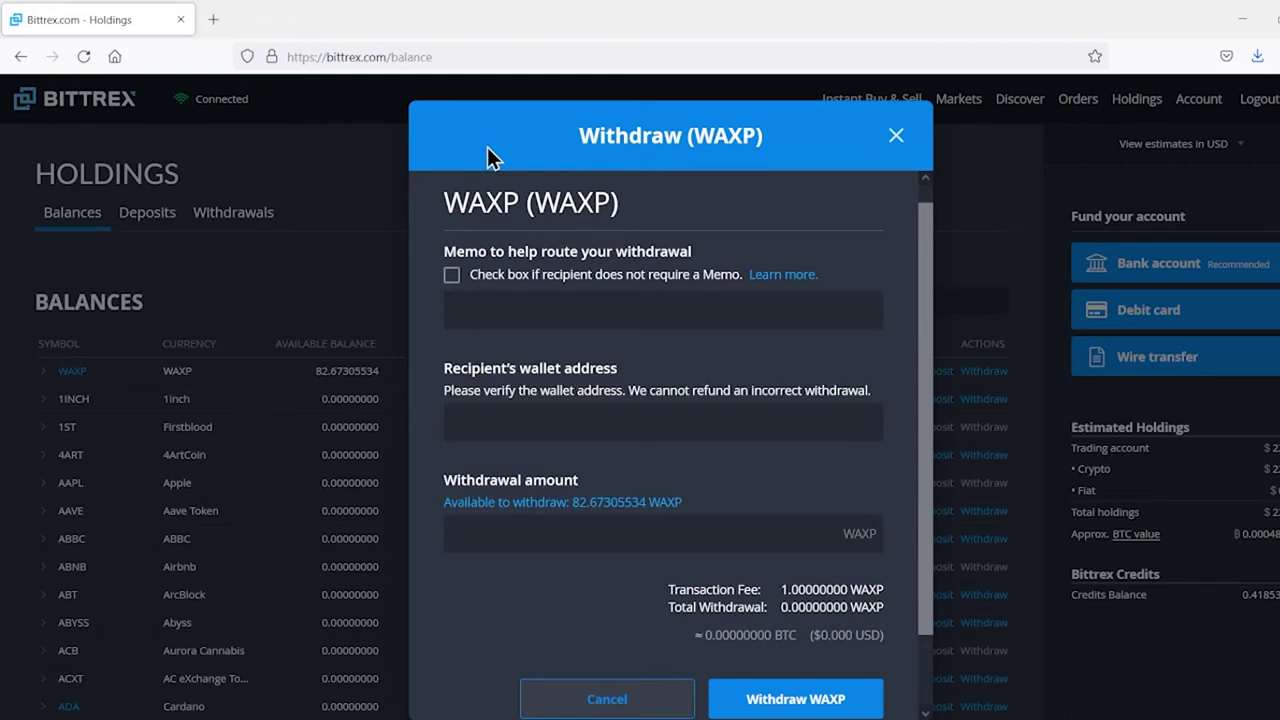
- Mark the WAXP withdrawal as needing no memo and copy the wallet account name
left_click(452, 276)
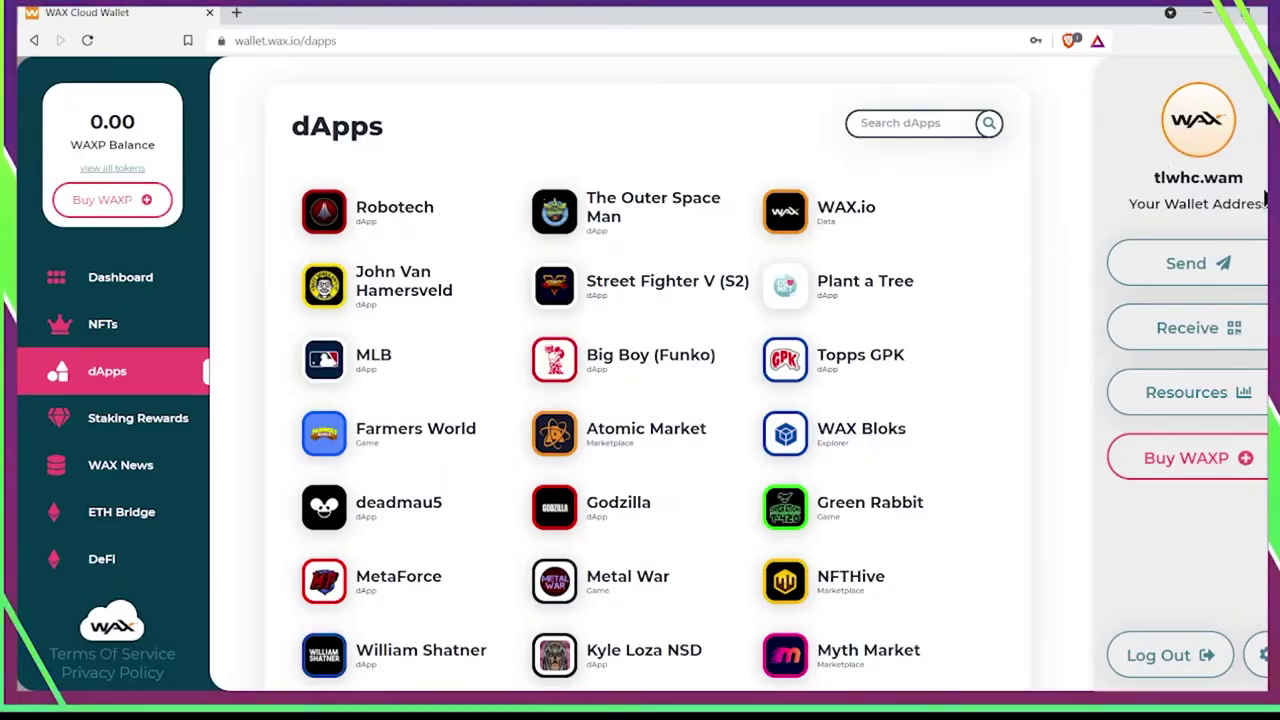
left_click_drag(1244, 180, 1152, 178)
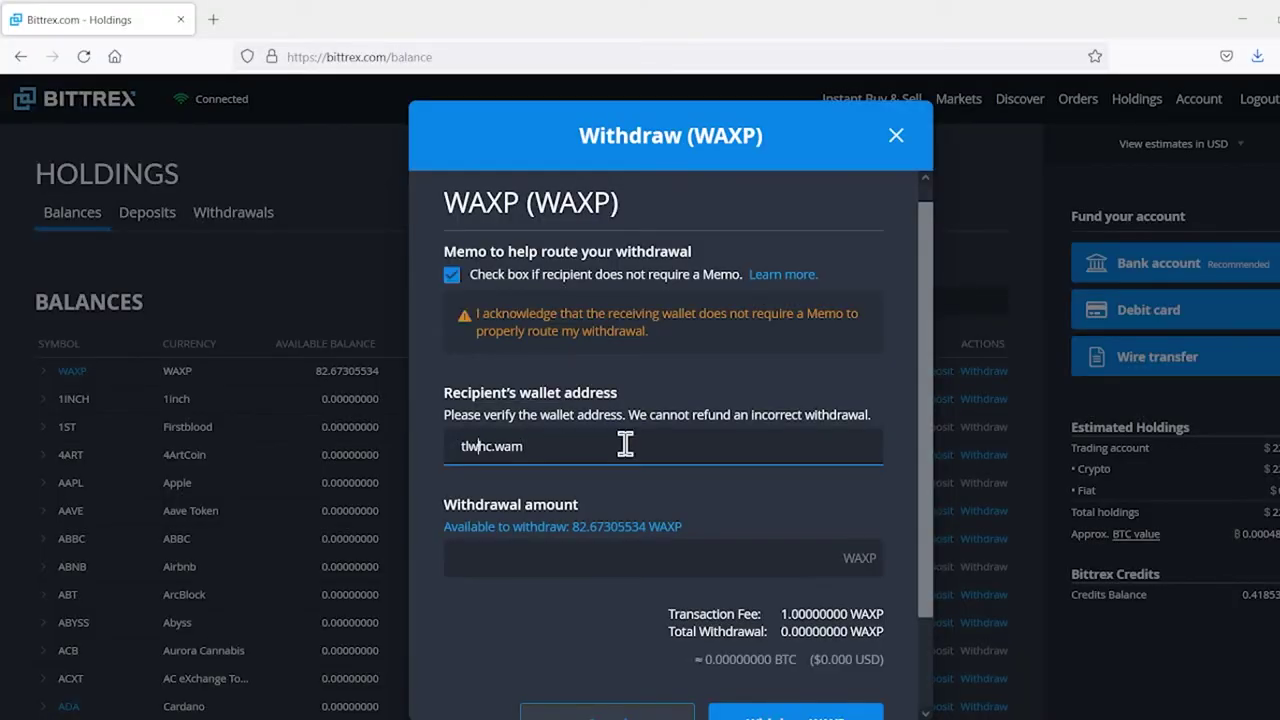
left_click(650, 560)
scroll(660, 565, "down", 2)
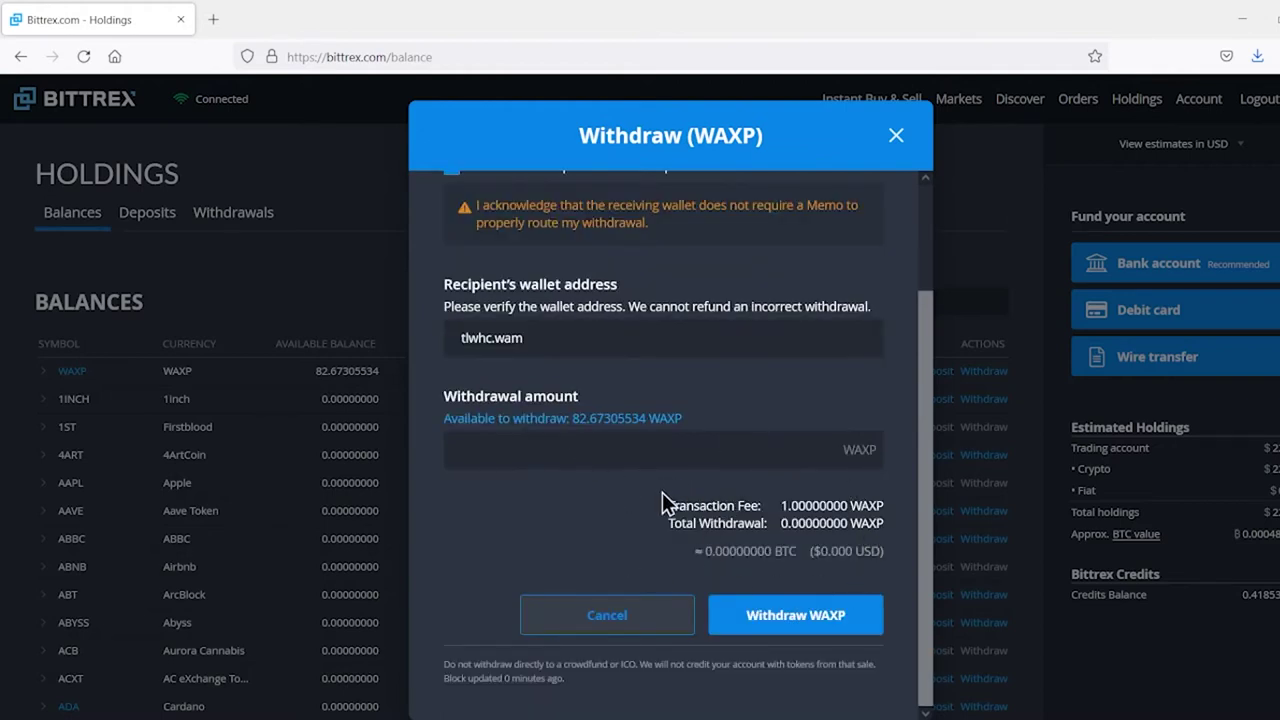
scroll(570, 520, "up", 2)
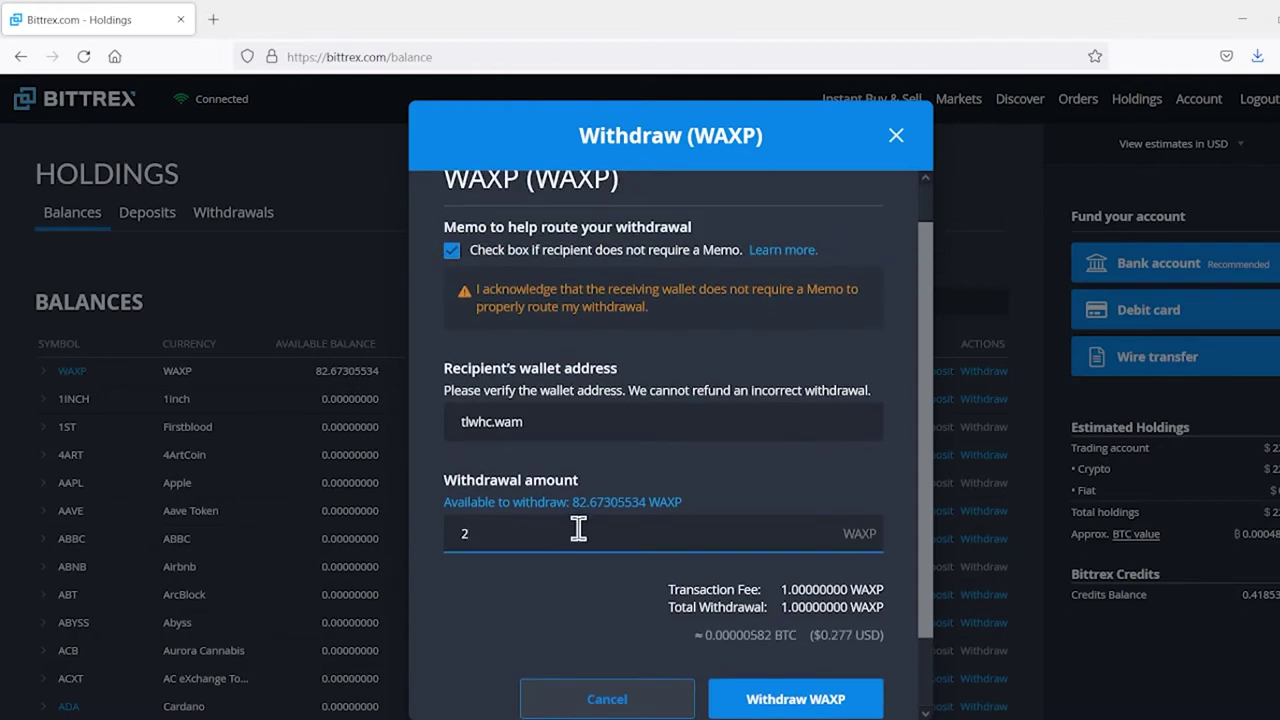
- Withdraw 40 WAXP to the wallet account and return to Bittrex home
type("0")
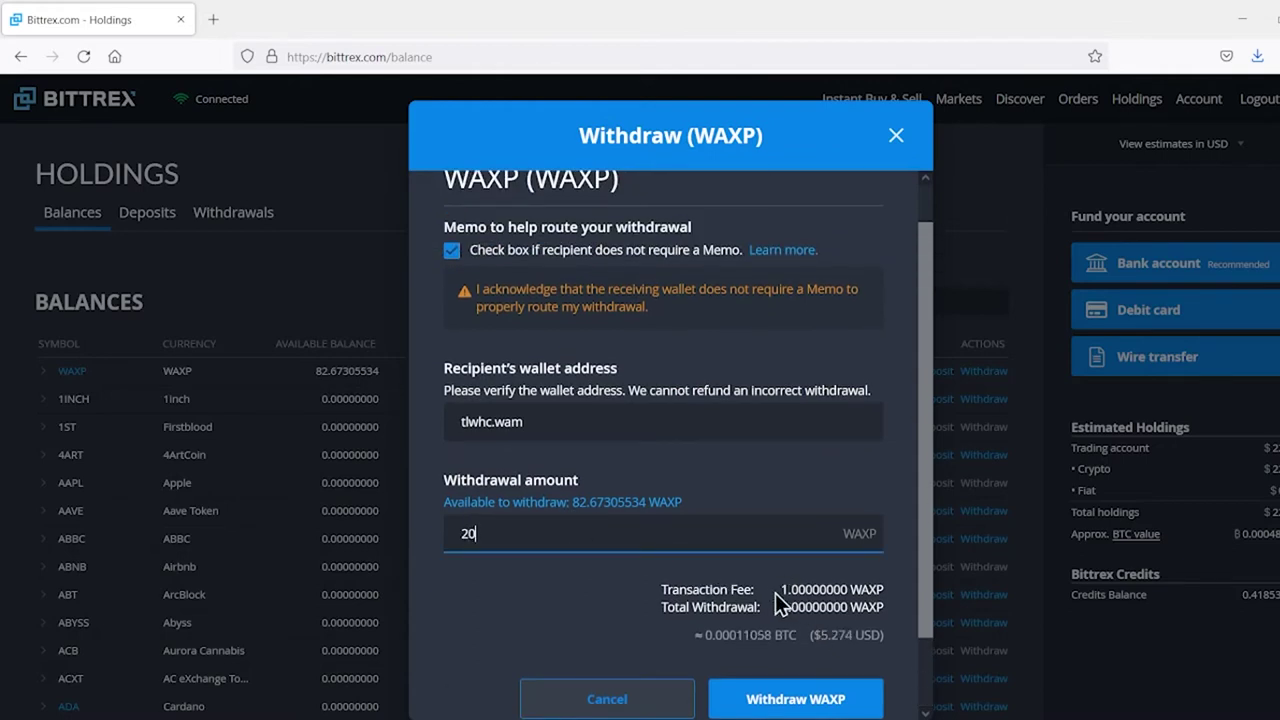
double_click(511, 533)
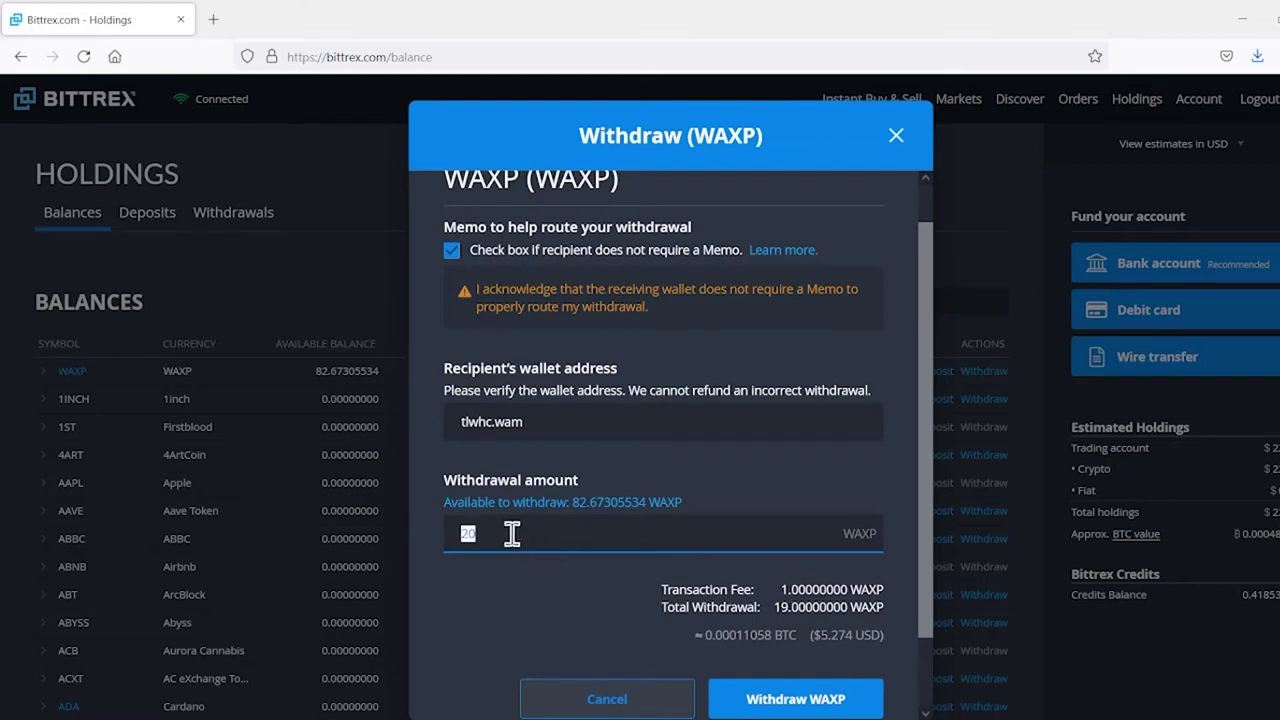
type("82")
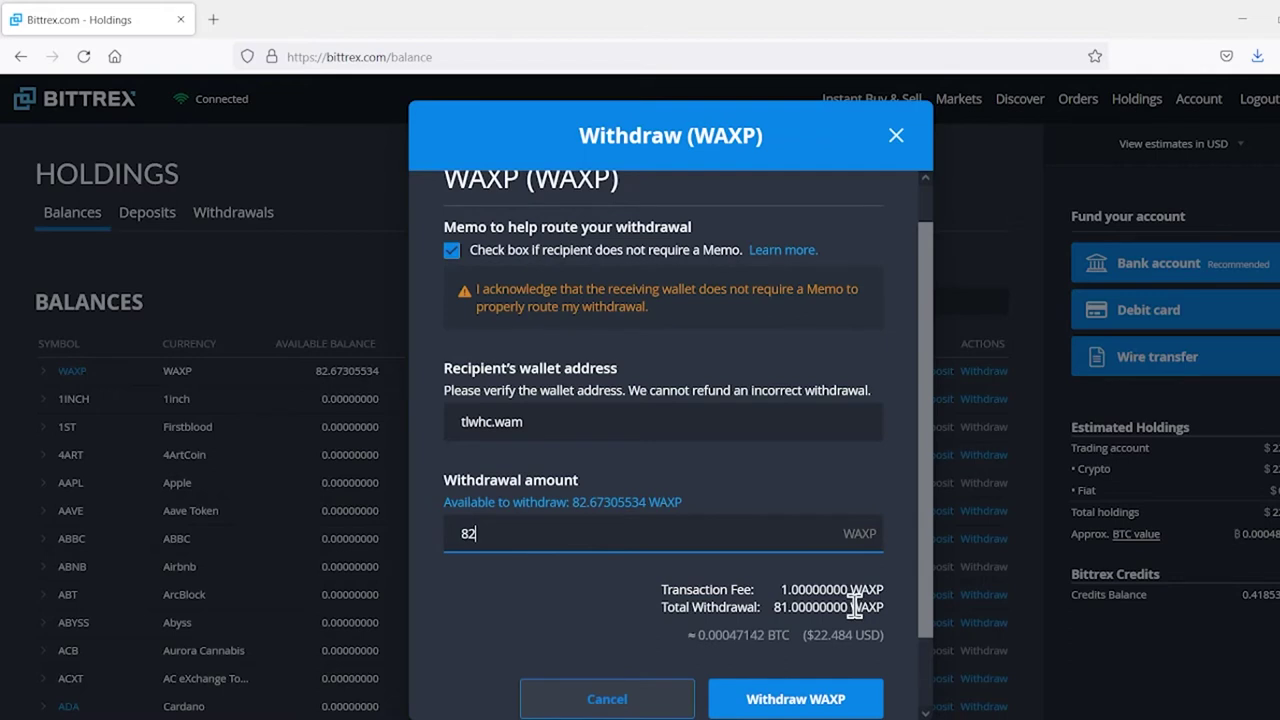
key("BackSpace")
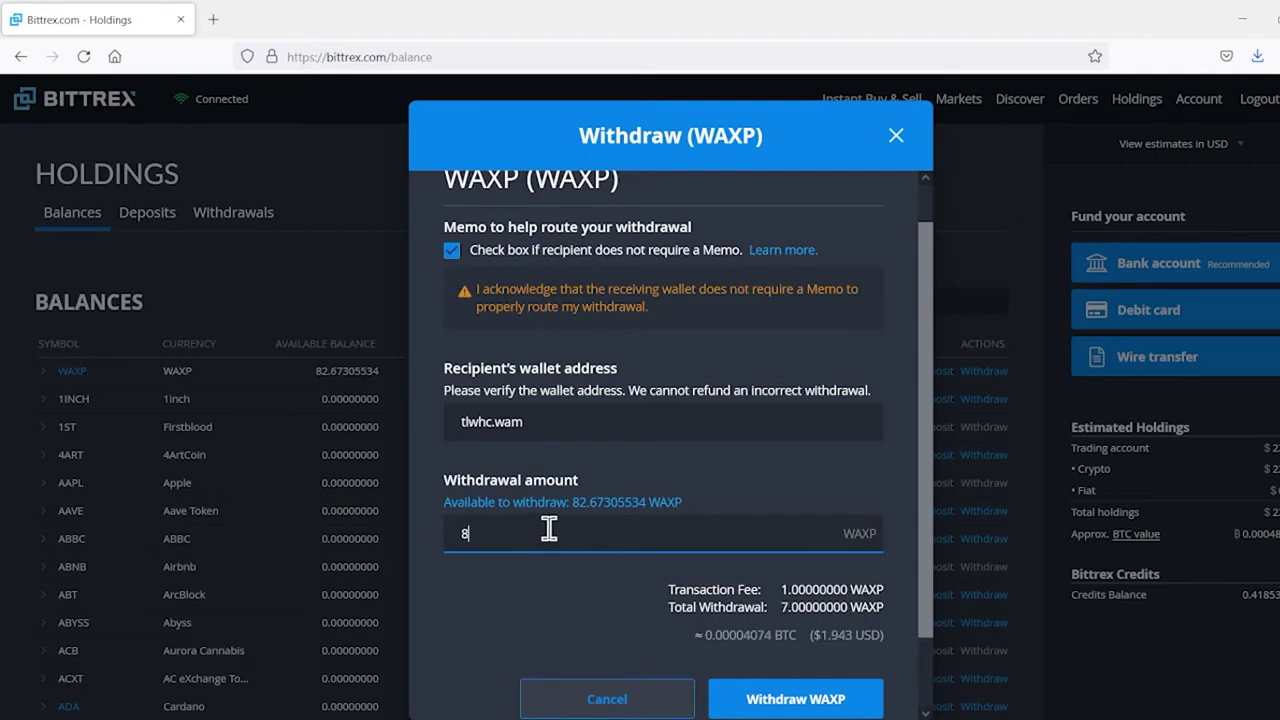
type("20")
scroll(600, 522, "down", 2)
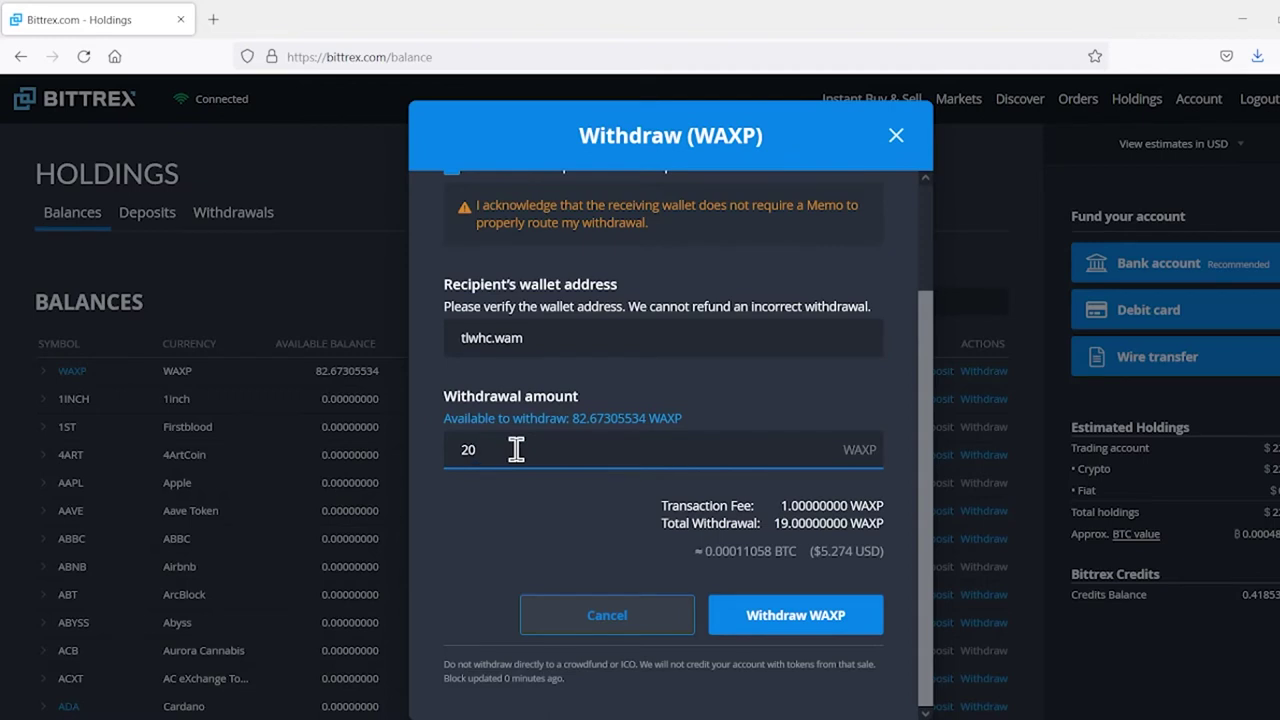
key("BackSpace")
key("BackSpace")
type("40")
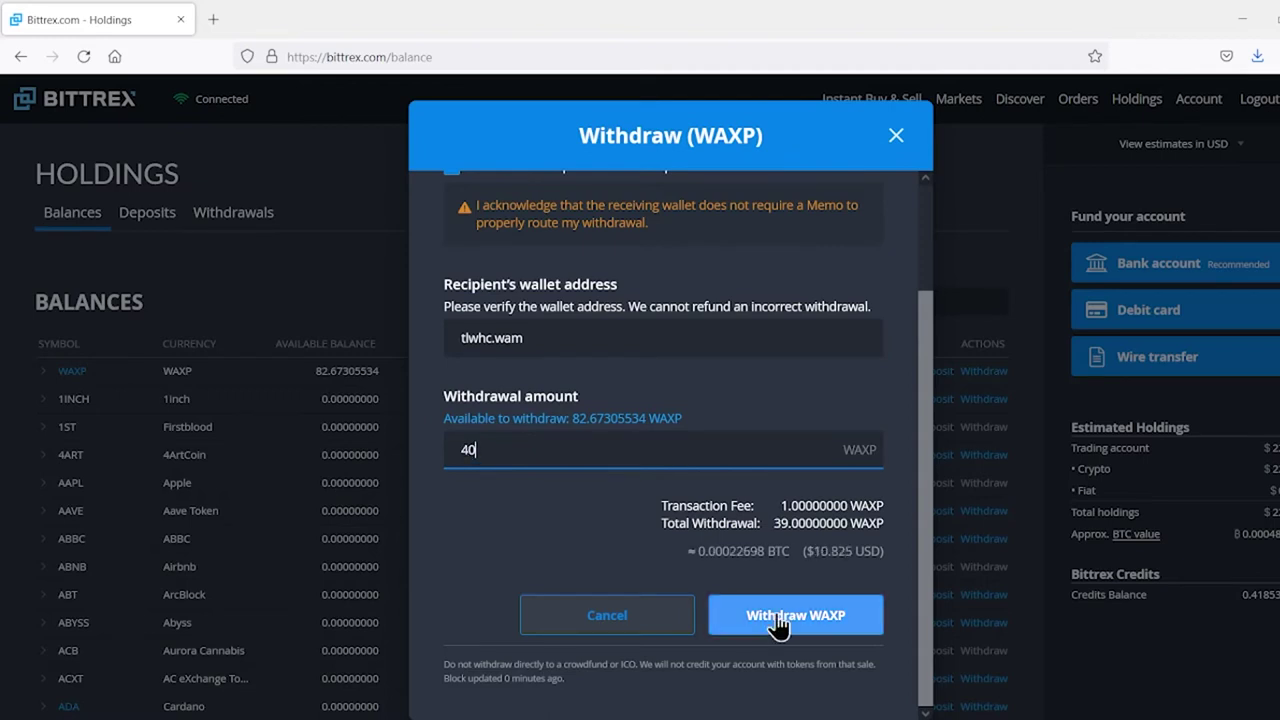
left_click(779, 618)
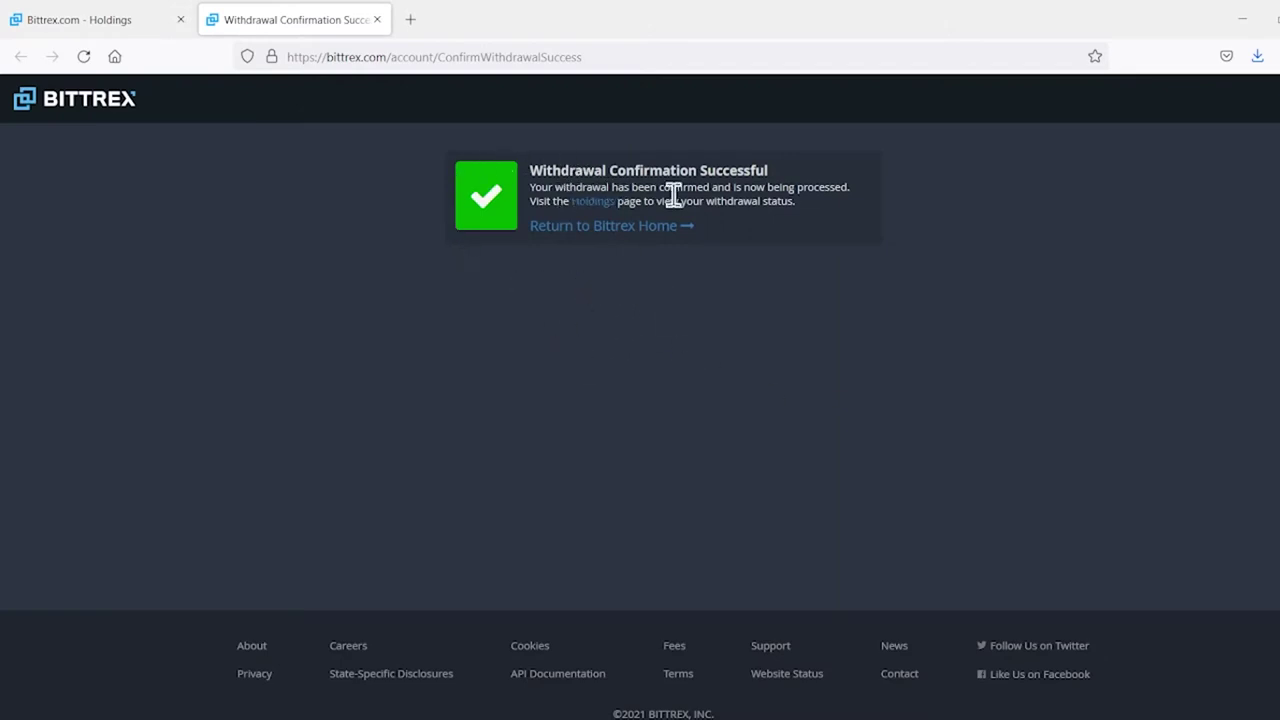
left_click(598, 228)
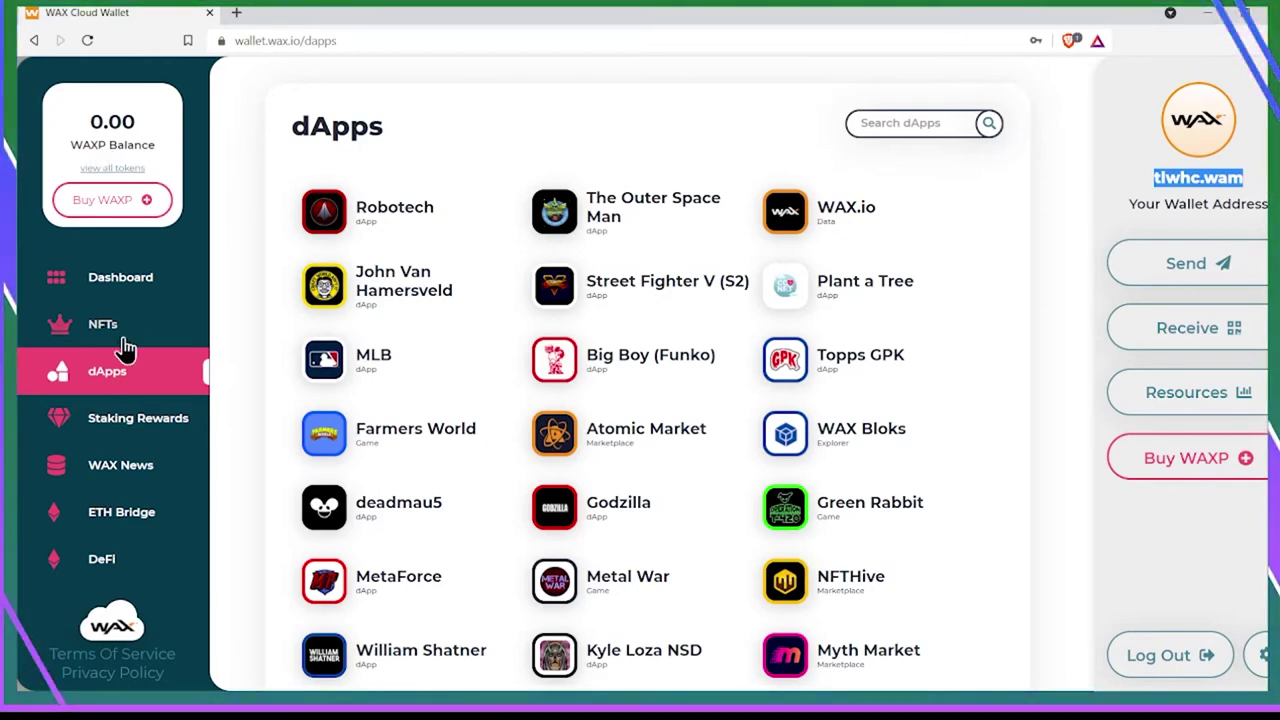
- Confirm the wallet dashboard shows 39.00 WAXP, then return to the dApps list
left_click(111, 170)
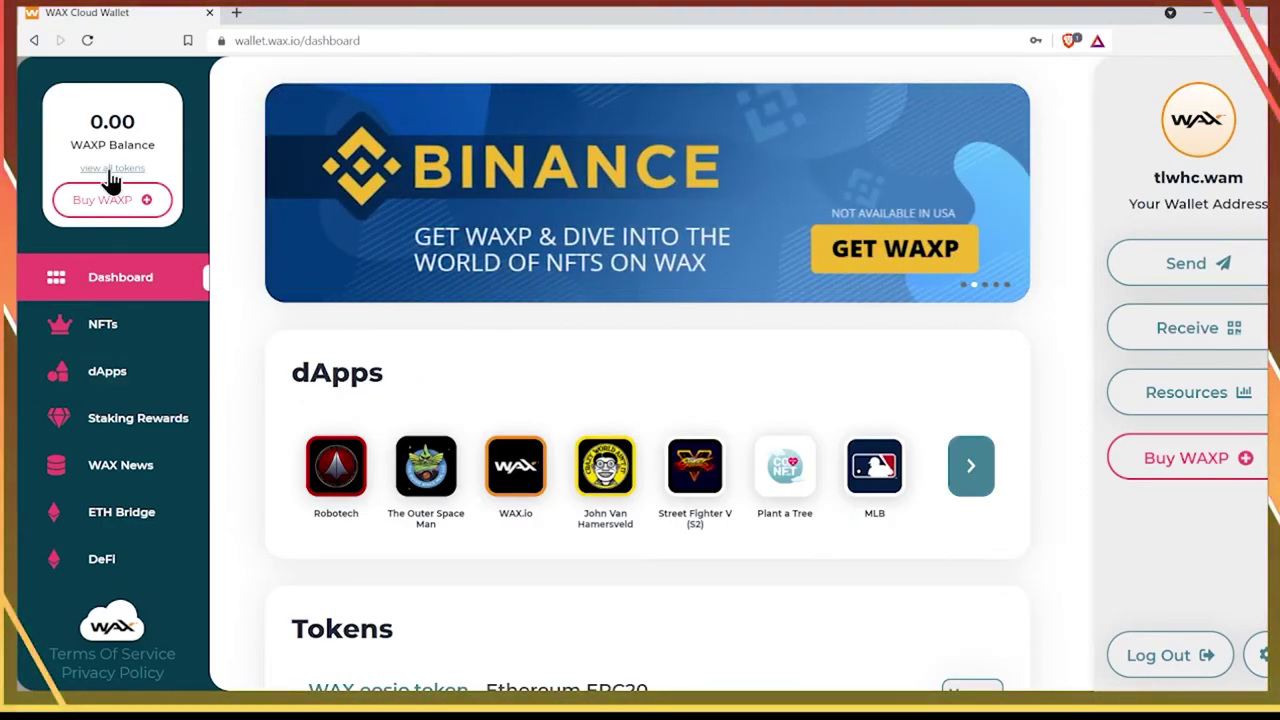
left_click(140, 418)
left_click(120, 277)
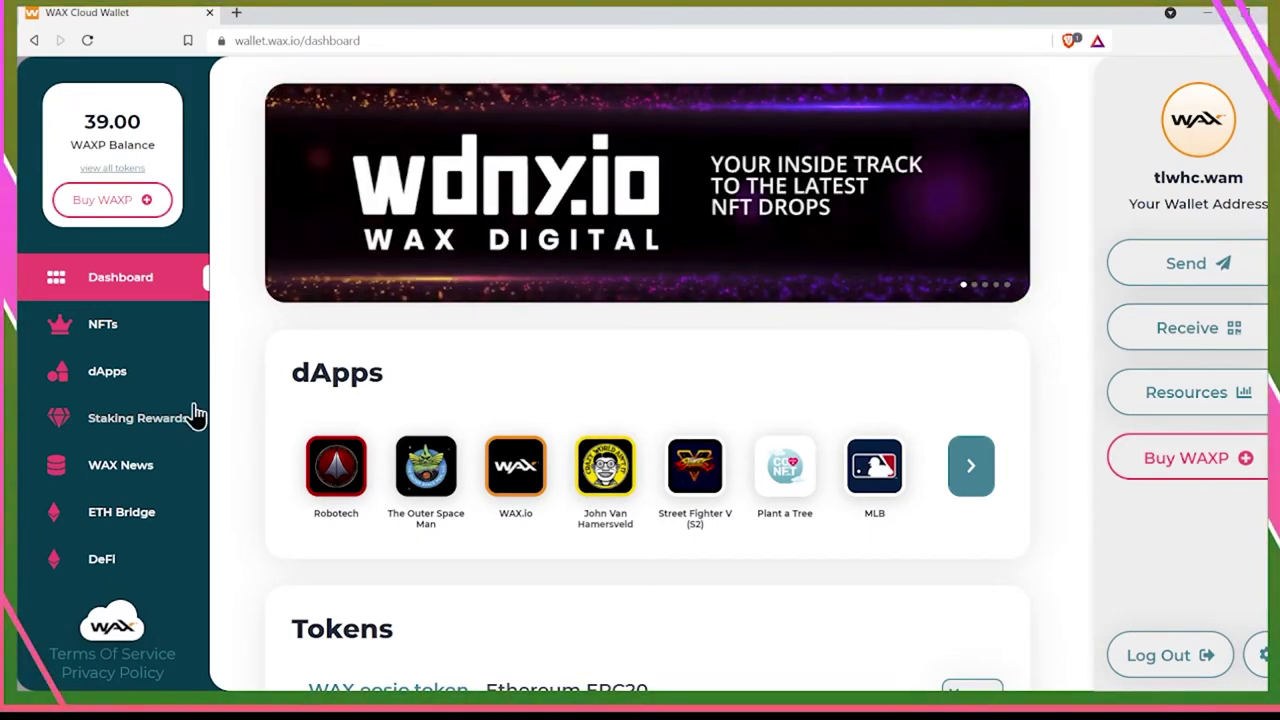
left_click(112, 377)
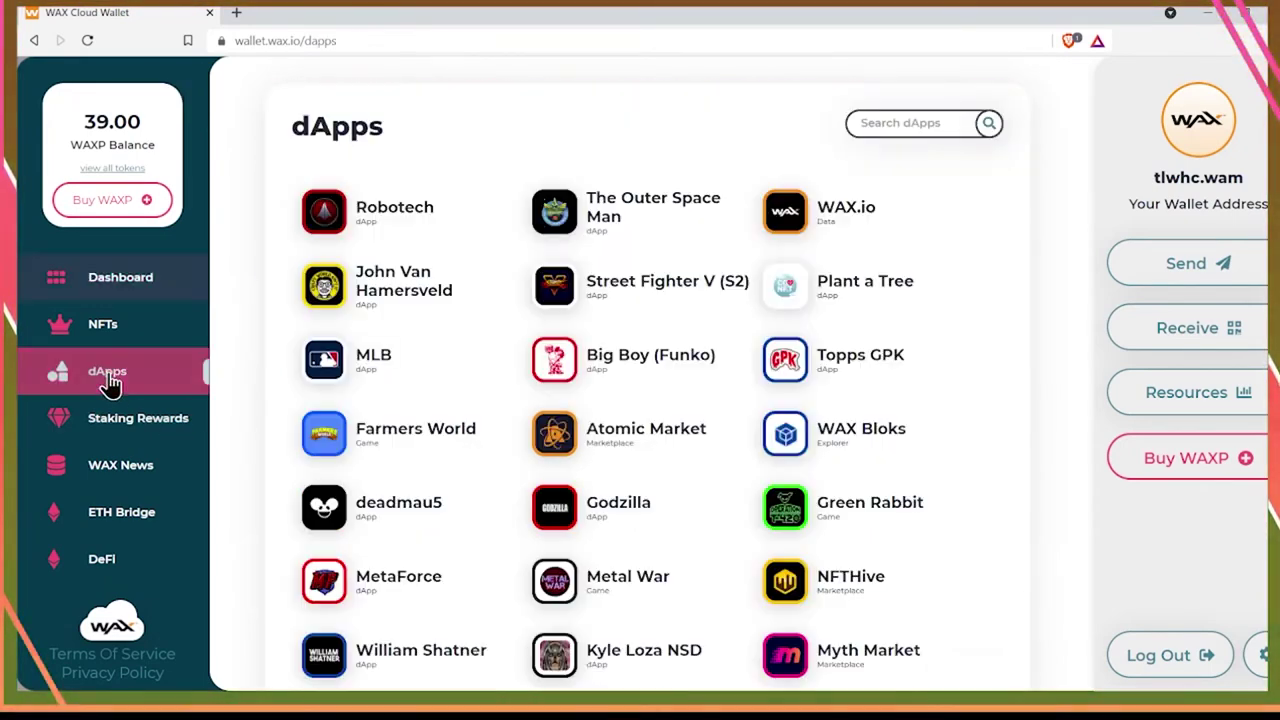
- Filter Atomic Market to upland.cards and open TheTurbo's 0.9 WAX sale page
left_click(633, 440)
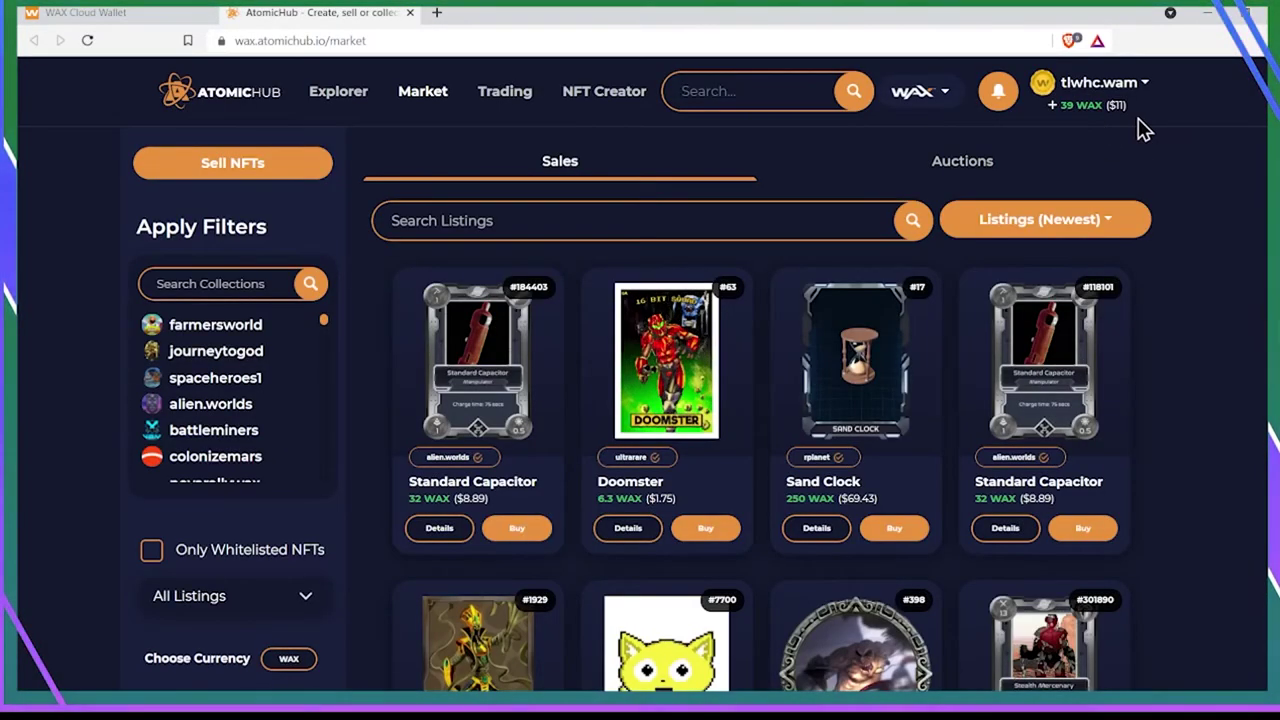
left_click(225, 285)
type("u")
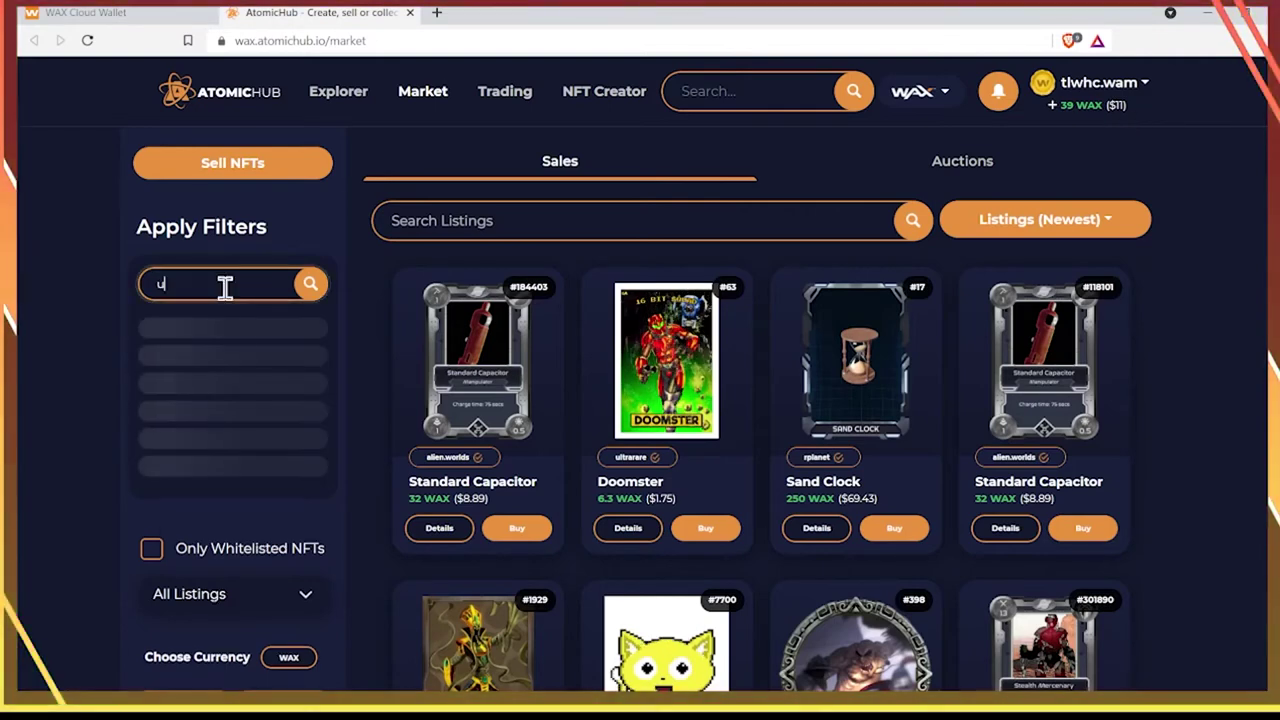
type("pland")
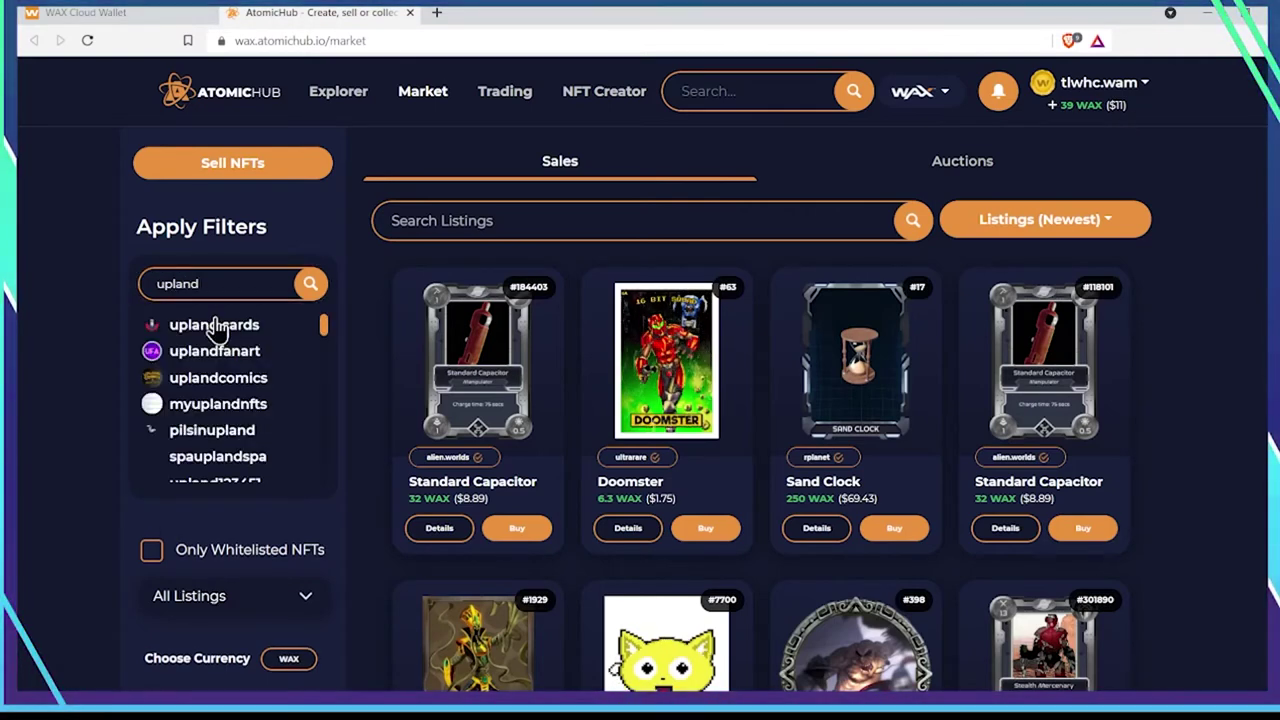
left_click(214, 323)
scroll(1188, 378, "down", 2)
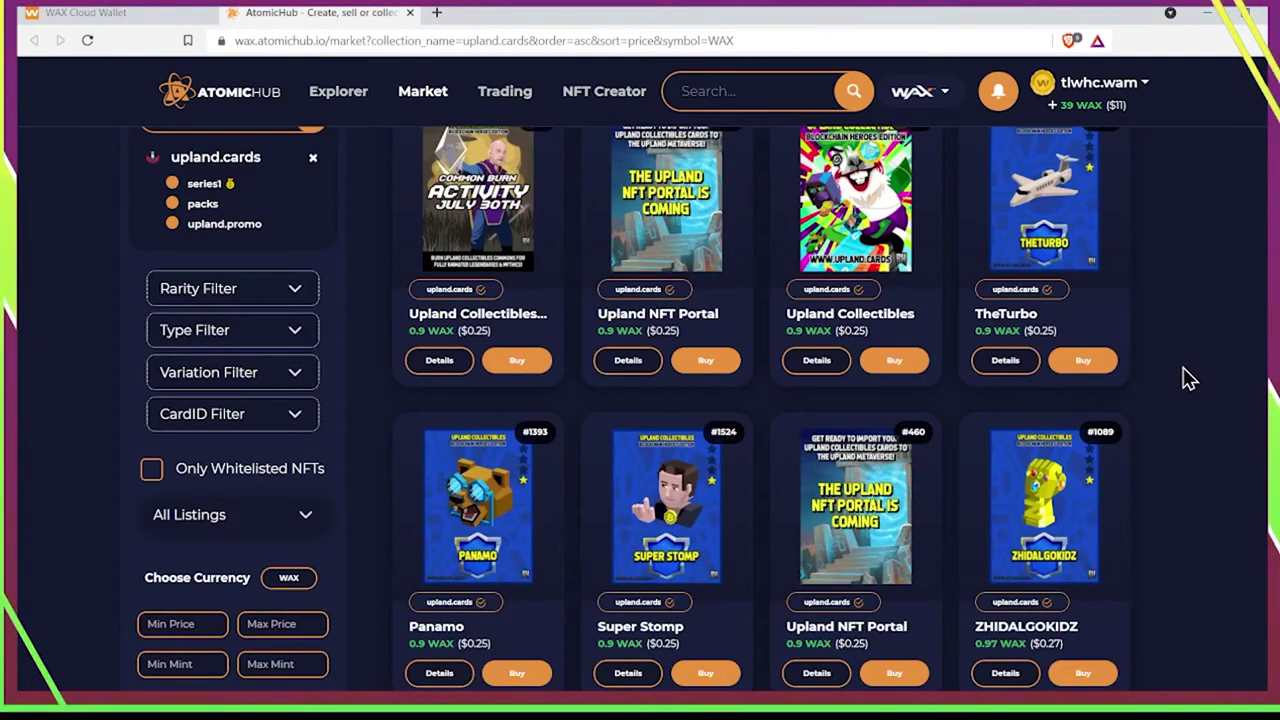
scroll(1186, 374, "up", 1)
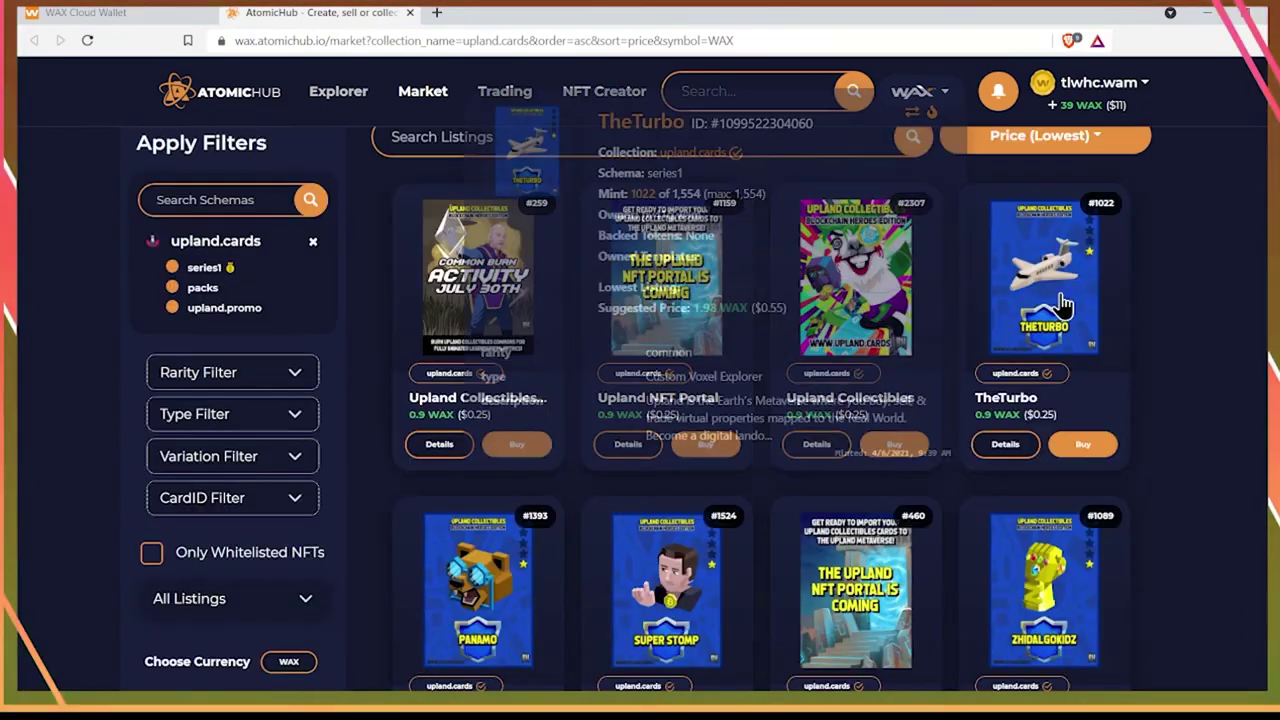
left_click(1004, 444)
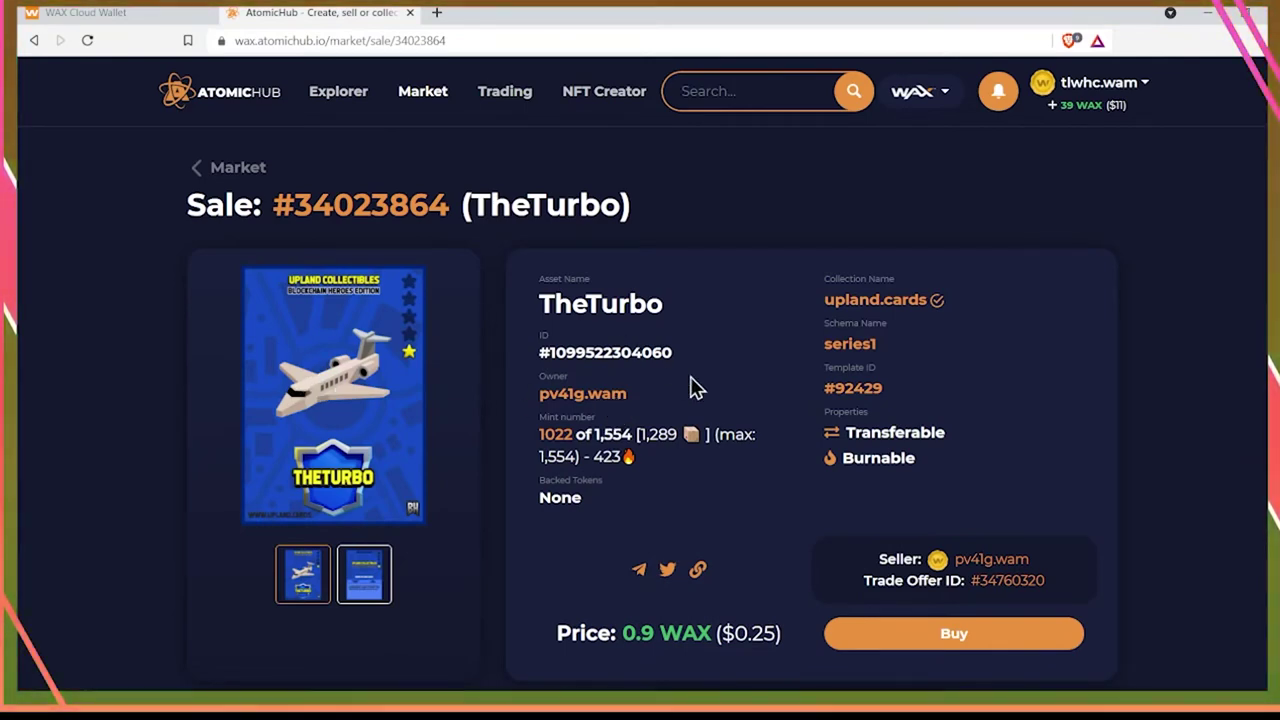
- Inspect TheTurbo's mint number and common rarity, then return to the upland.cards listings
mouse_move(625, 455)
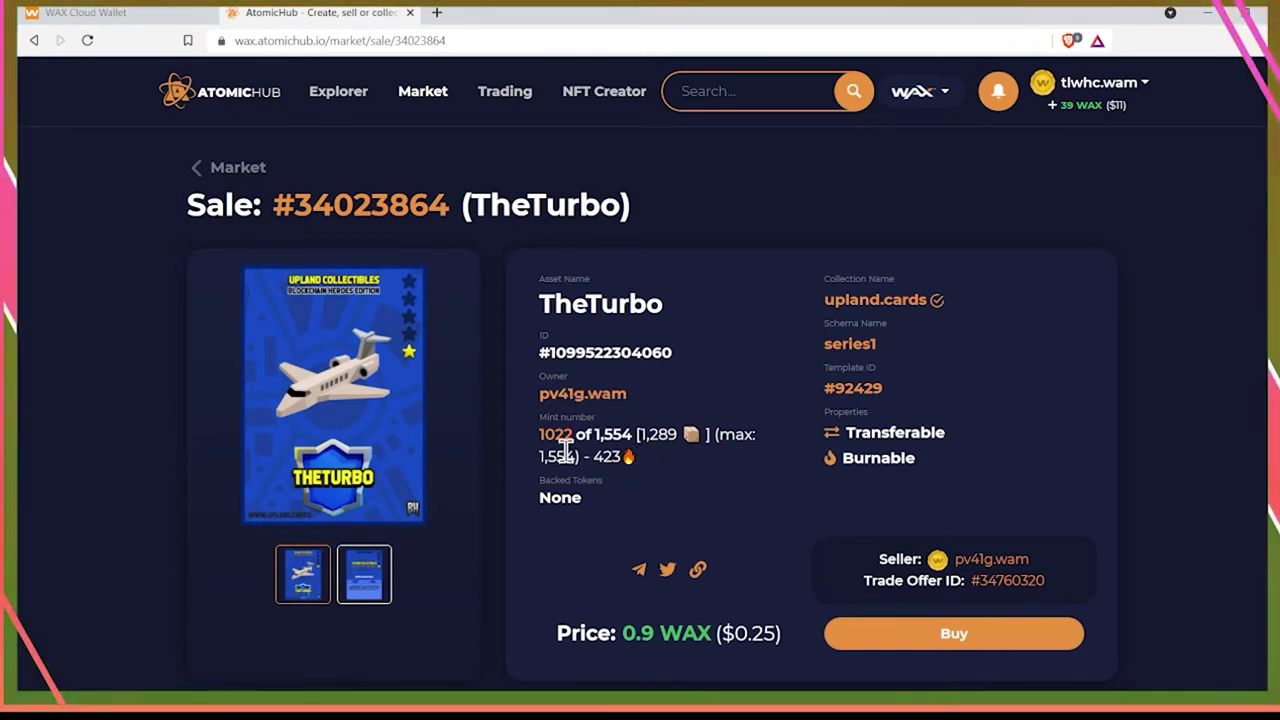
mouse_move(574, 448)
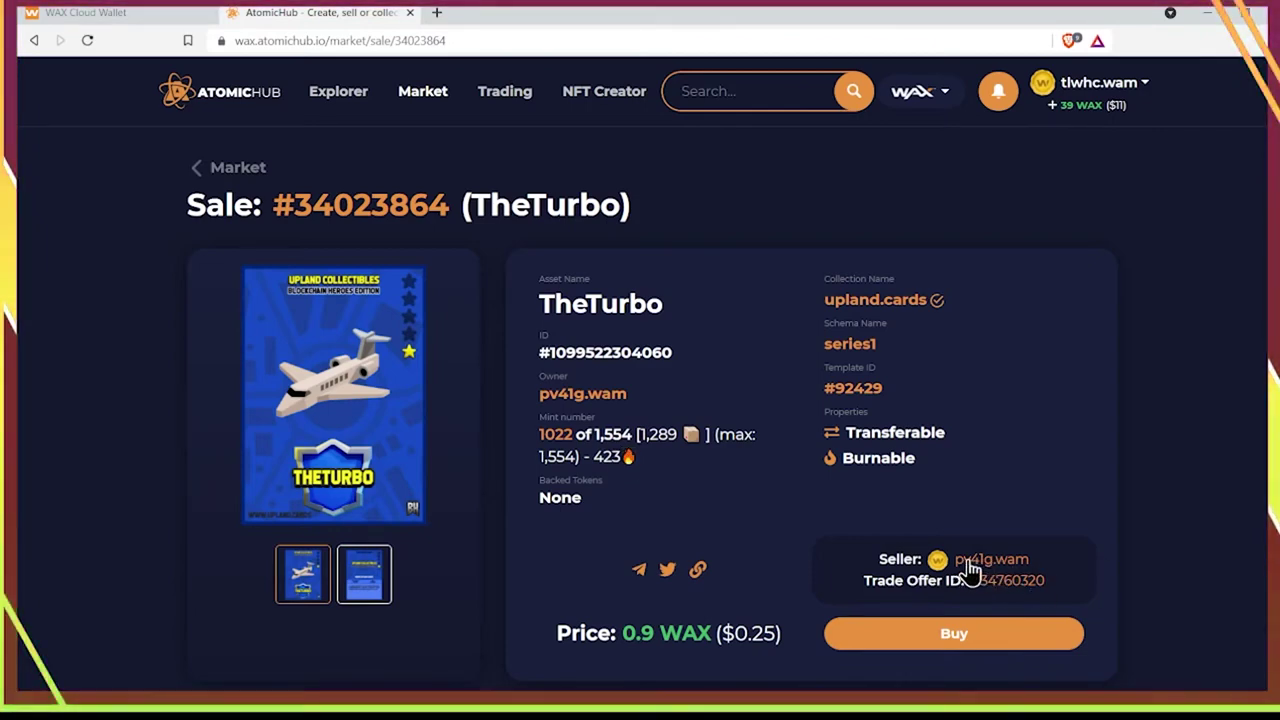
scroll(985, 598, "down", 5)
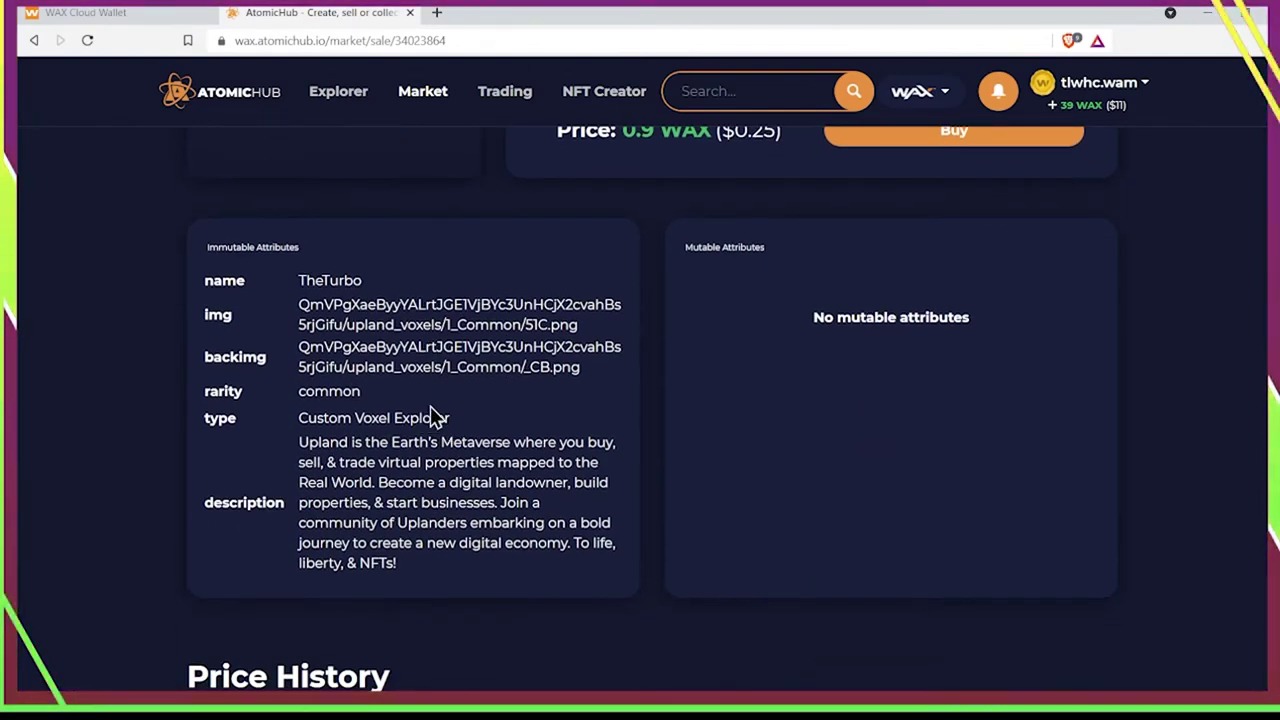
left_click_drag(325, 385, 300, 392)
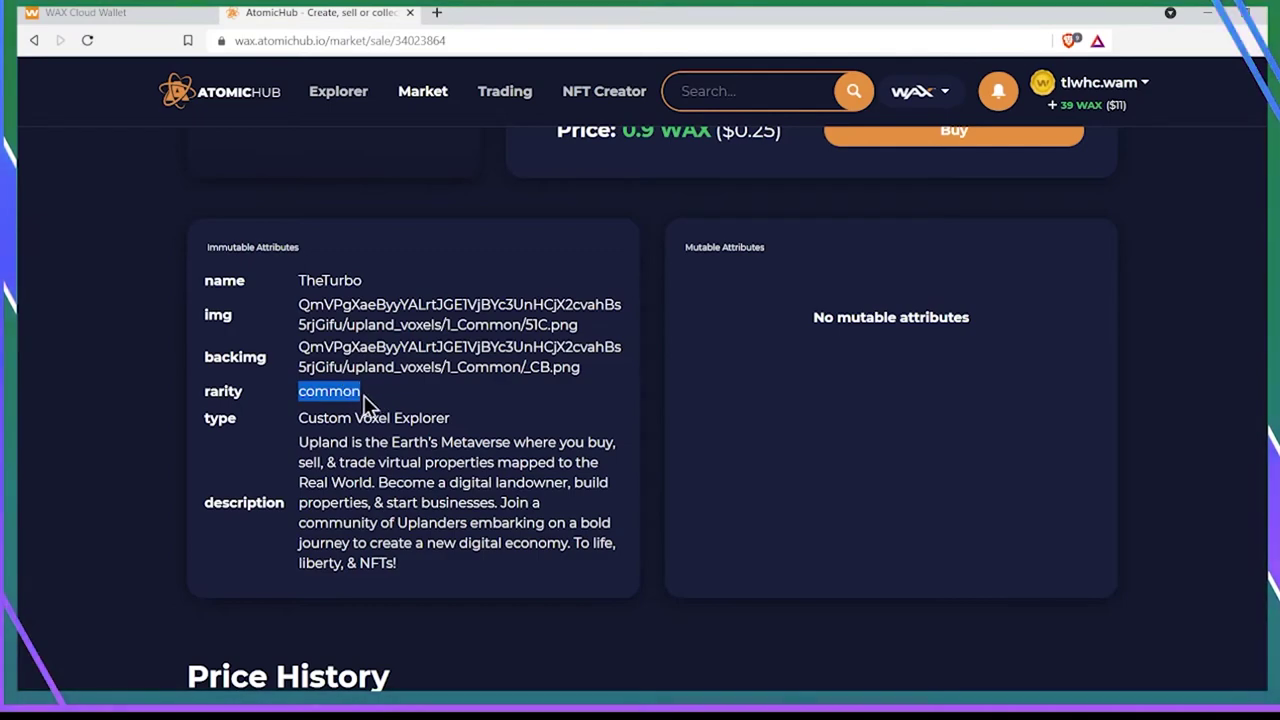
scroll(463, 458, "down", 2)
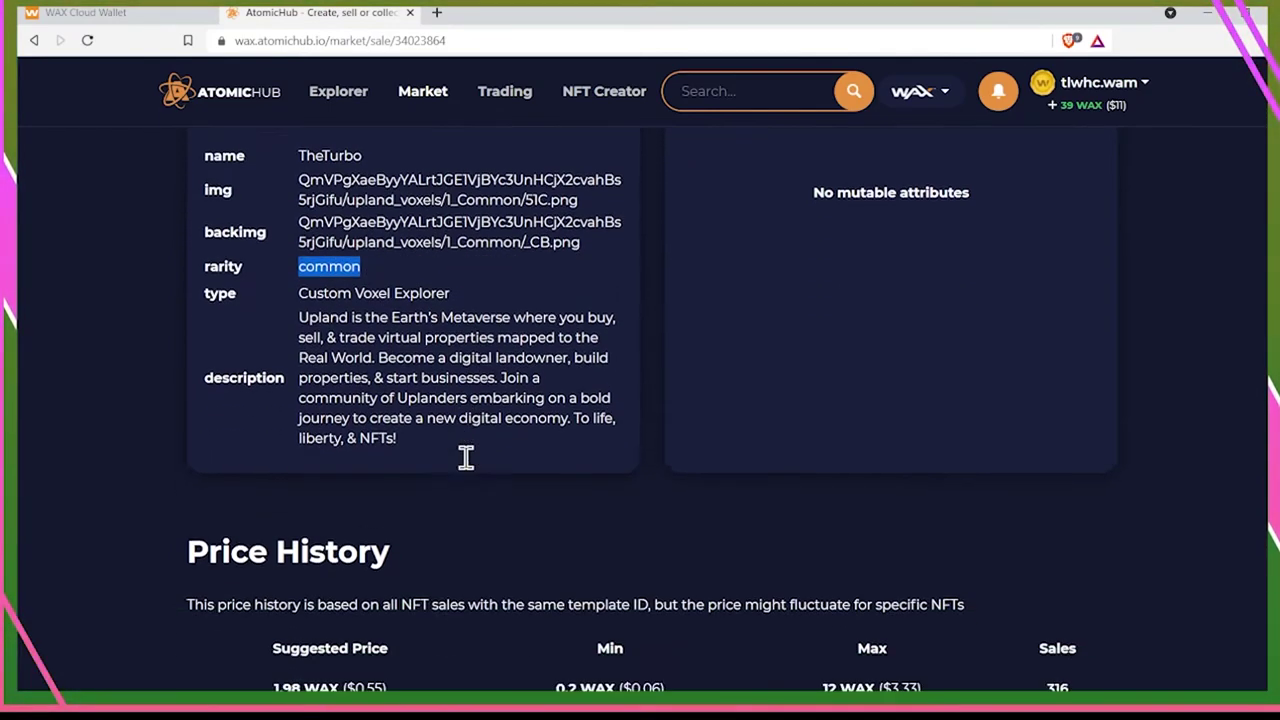
scroll(430, 380, "up", 6)
left_click(248, 174)
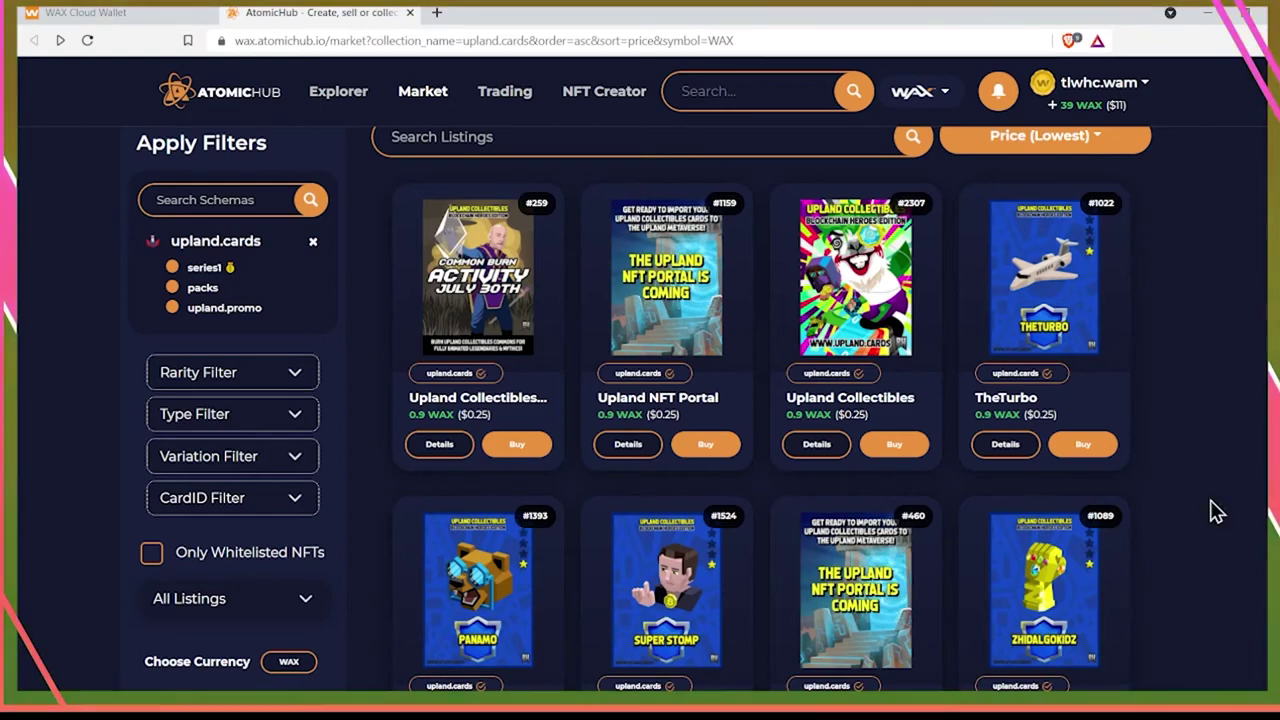
- Open the Buy Listing dialog for Super Stomp #70 priced at 0.97 WAX
scroll(1250, 522, "down", 3)
scroll(1250, 522, "up", 2)
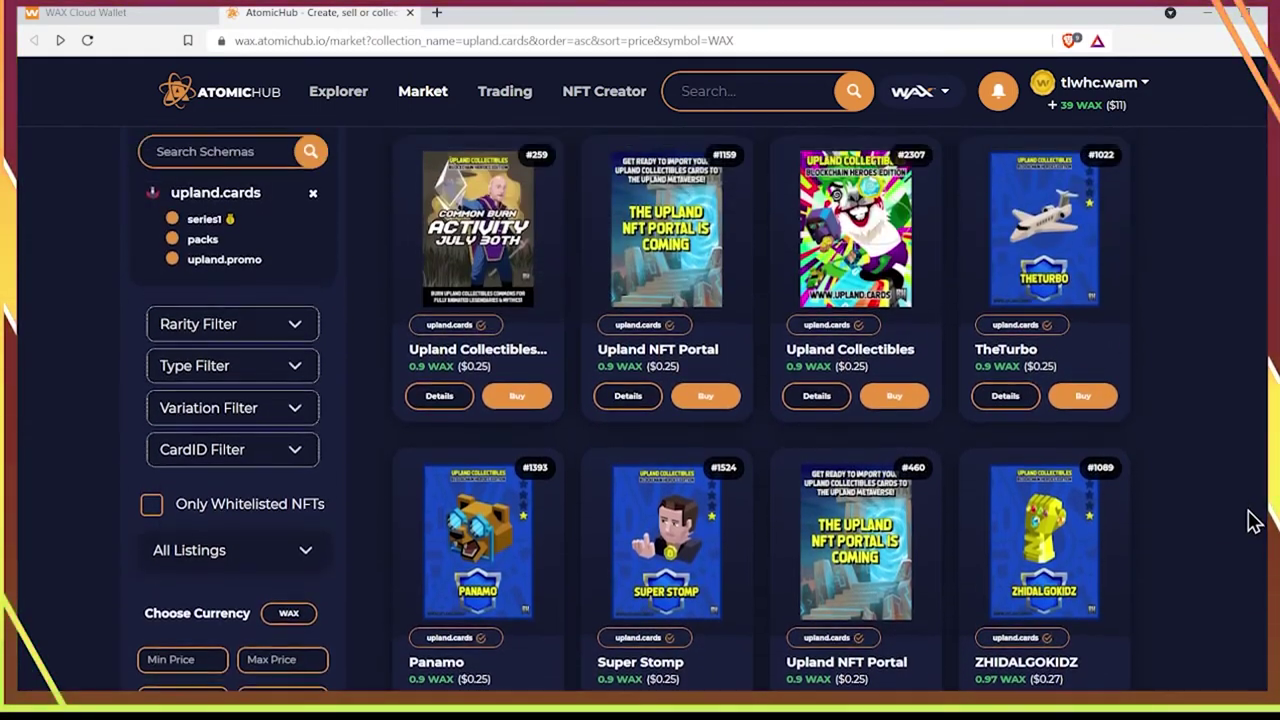
scroll(1250, 522, "down", 4)
mouse_move(675, 490)
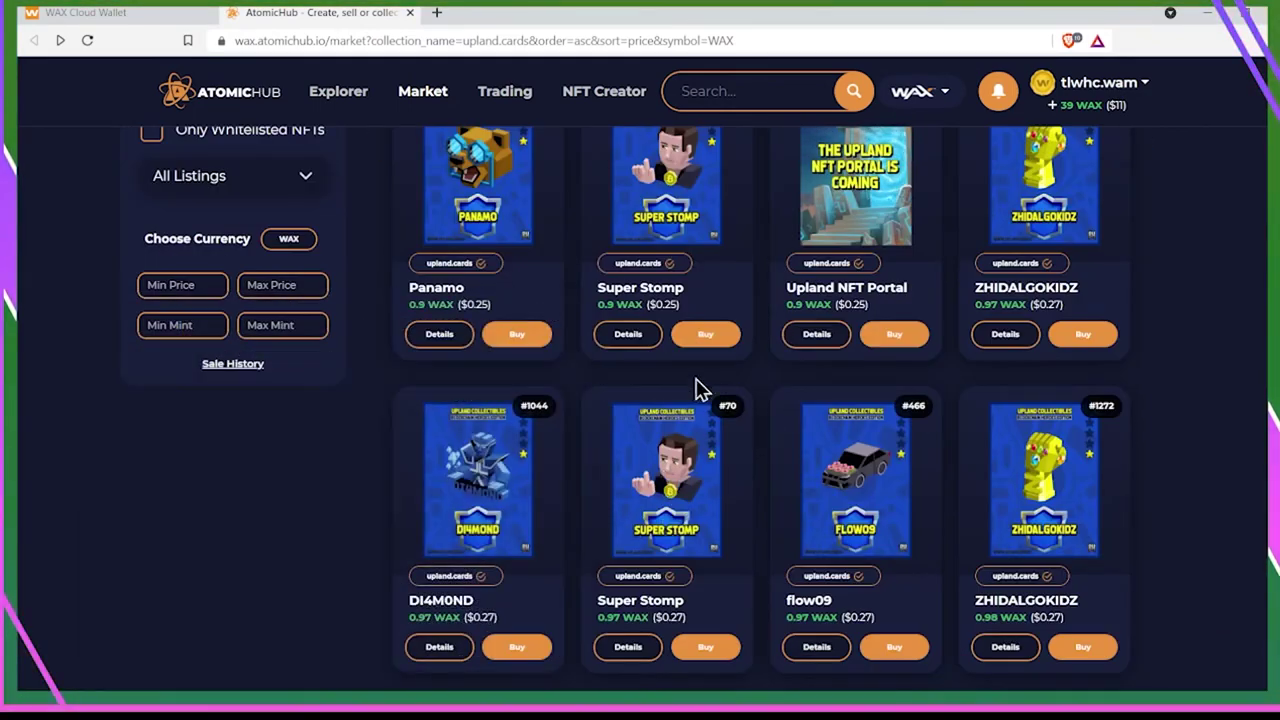
scroll(729, 449, "up", 2)
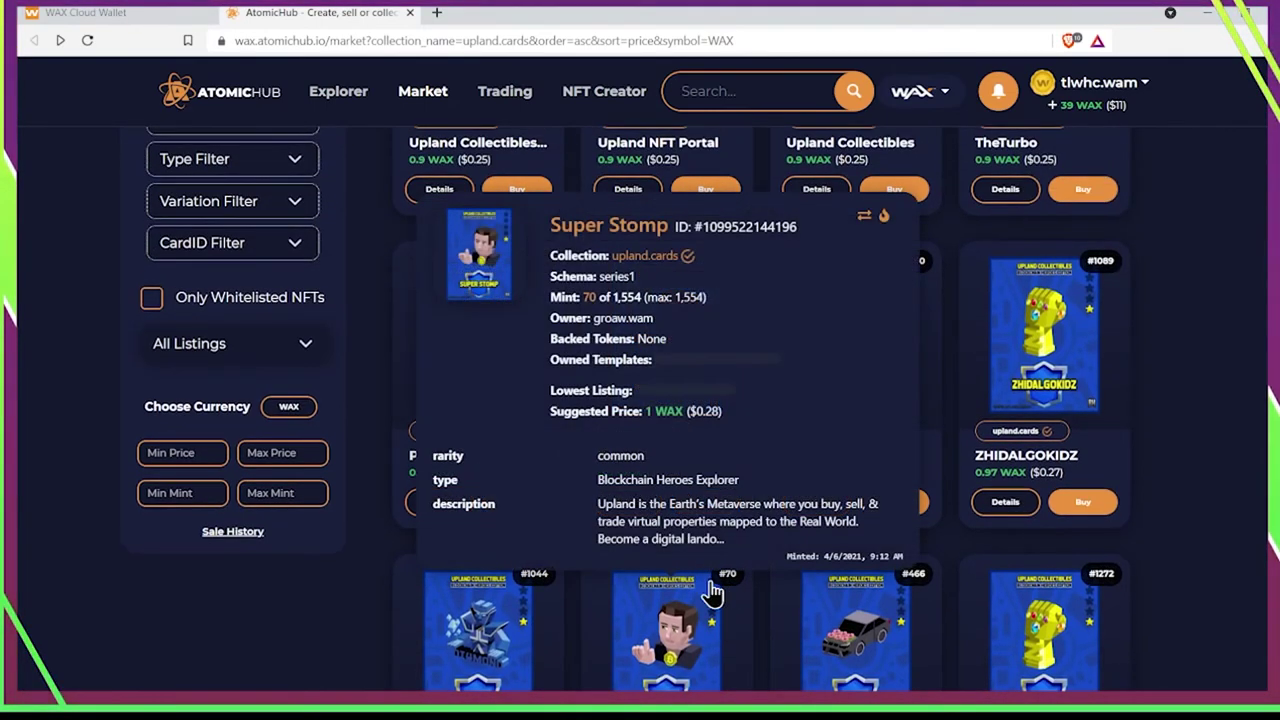
scroll(710, 560, "down", 4)
left_click(702, 481)
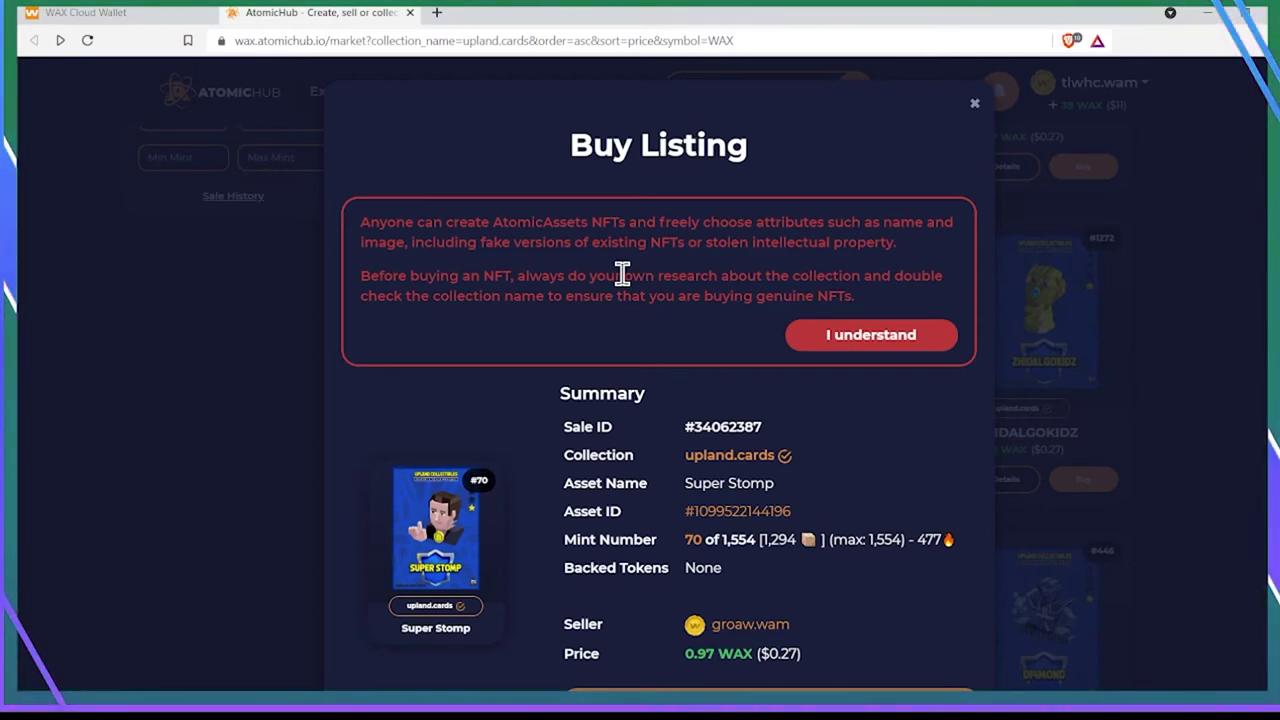
- Acknowledge the fake-NFT warning and buy Super Stomp #70 for 0.97 WAX
scroll(751, 371, "down", 1)
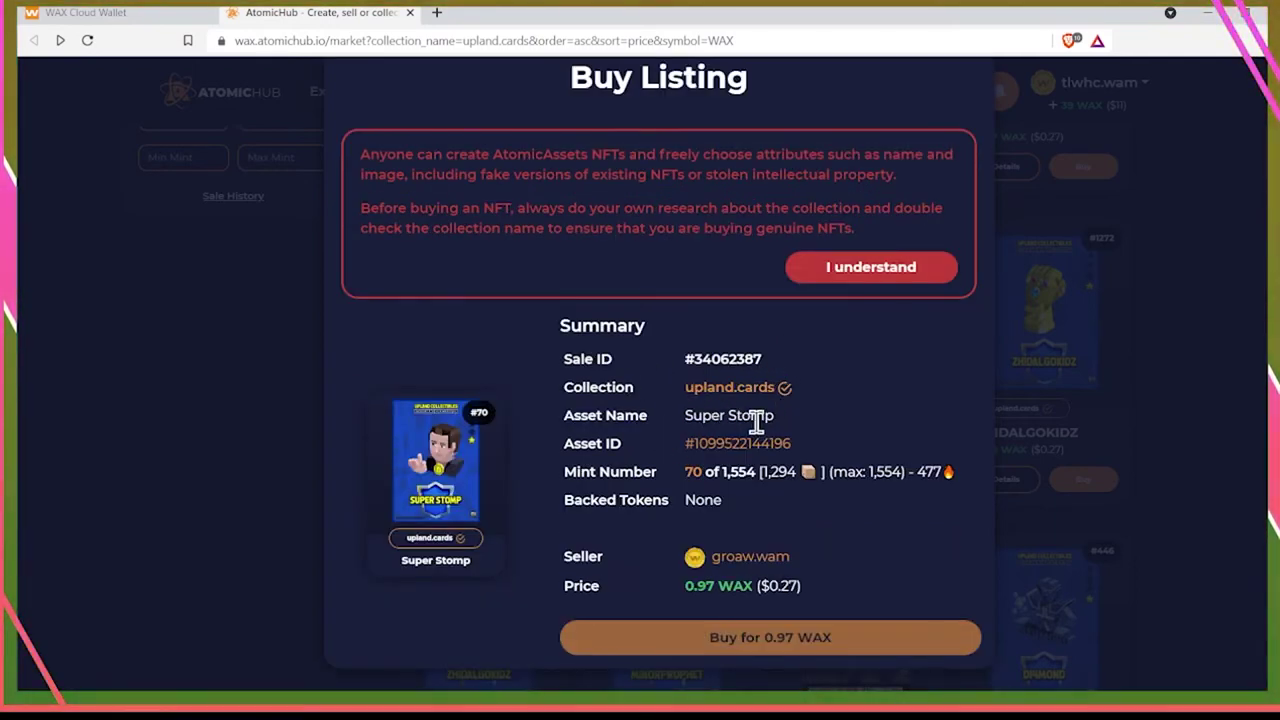
mouse_move(779, 480)
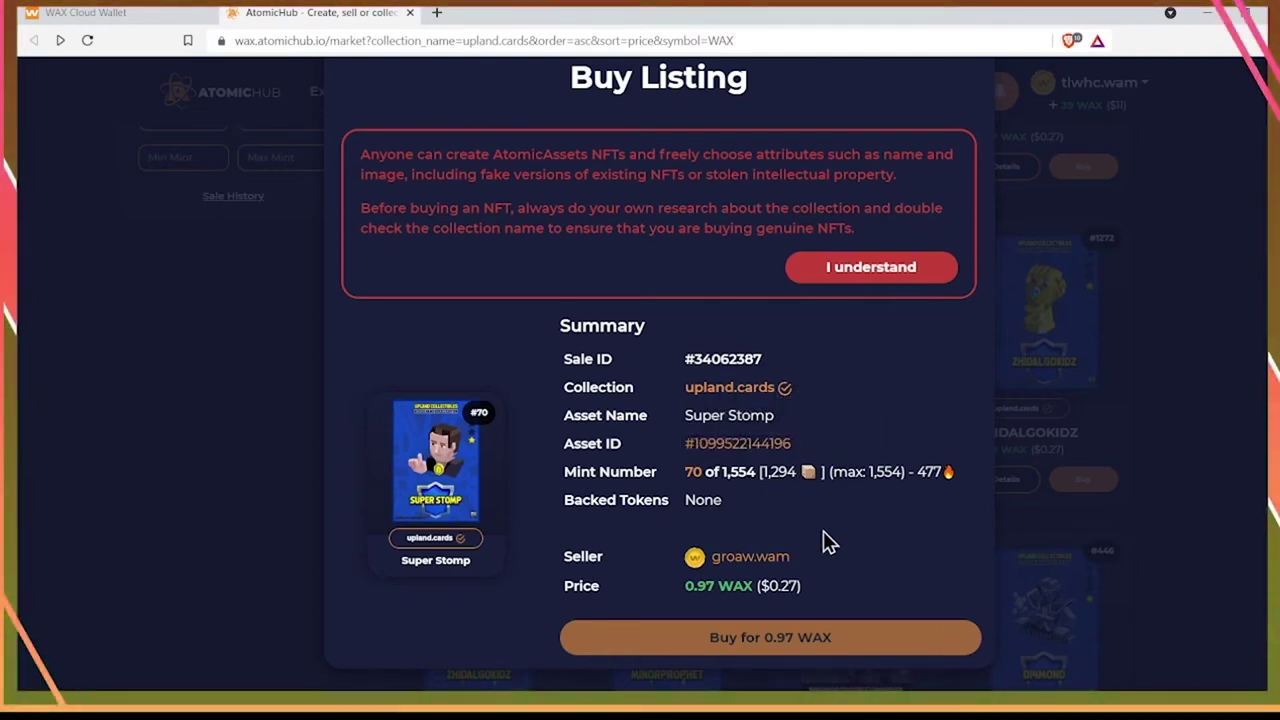
left_click(884, 275)
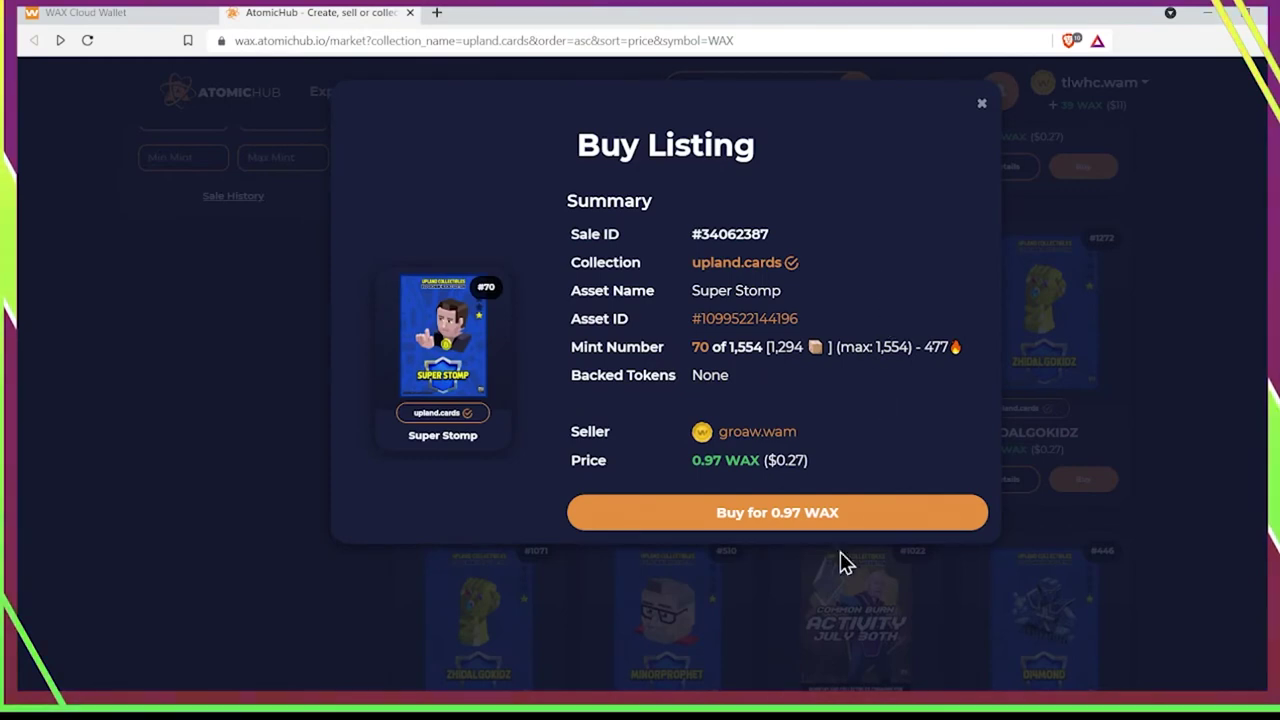
left_click(790, 515)
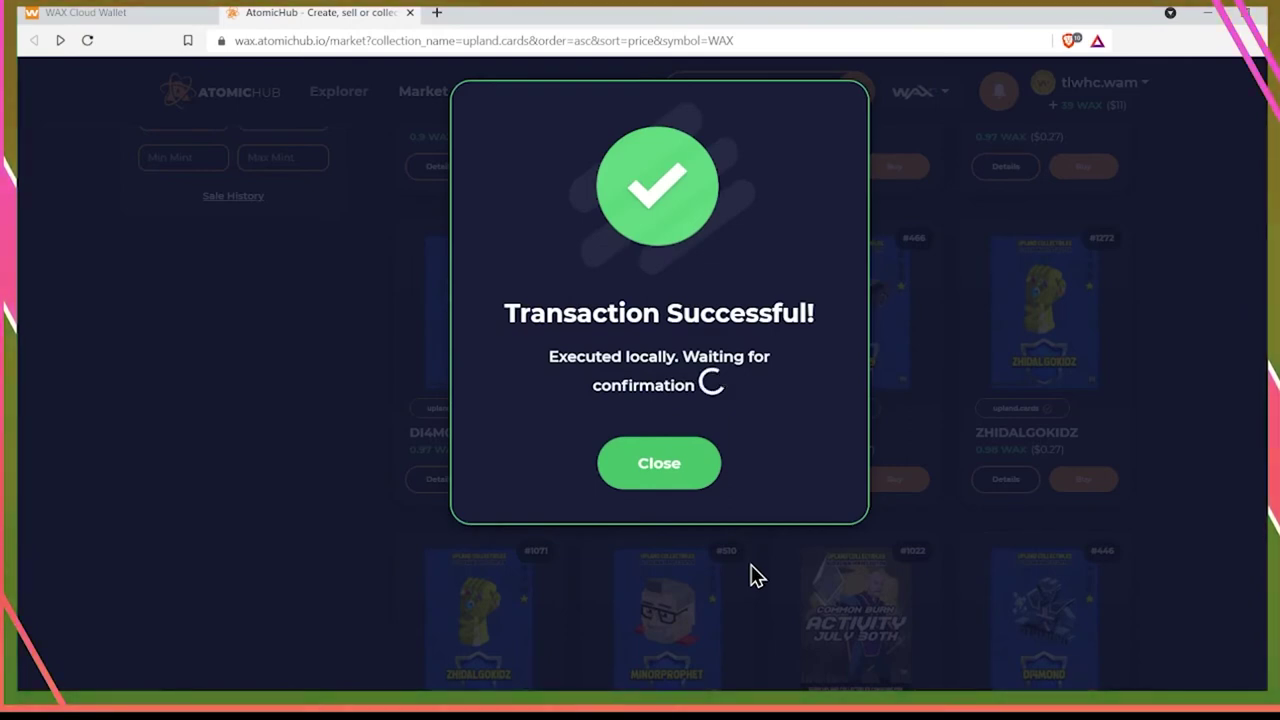
left_click(752, 574)
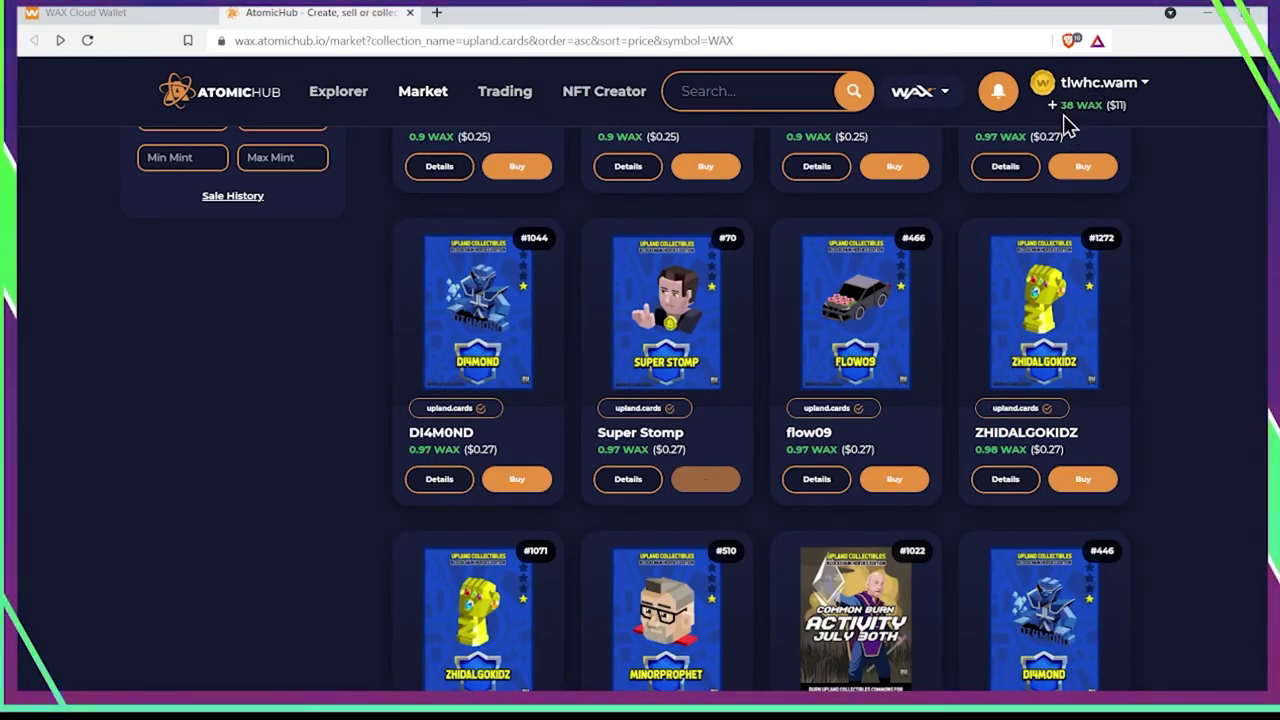
left_click(1142, 88)
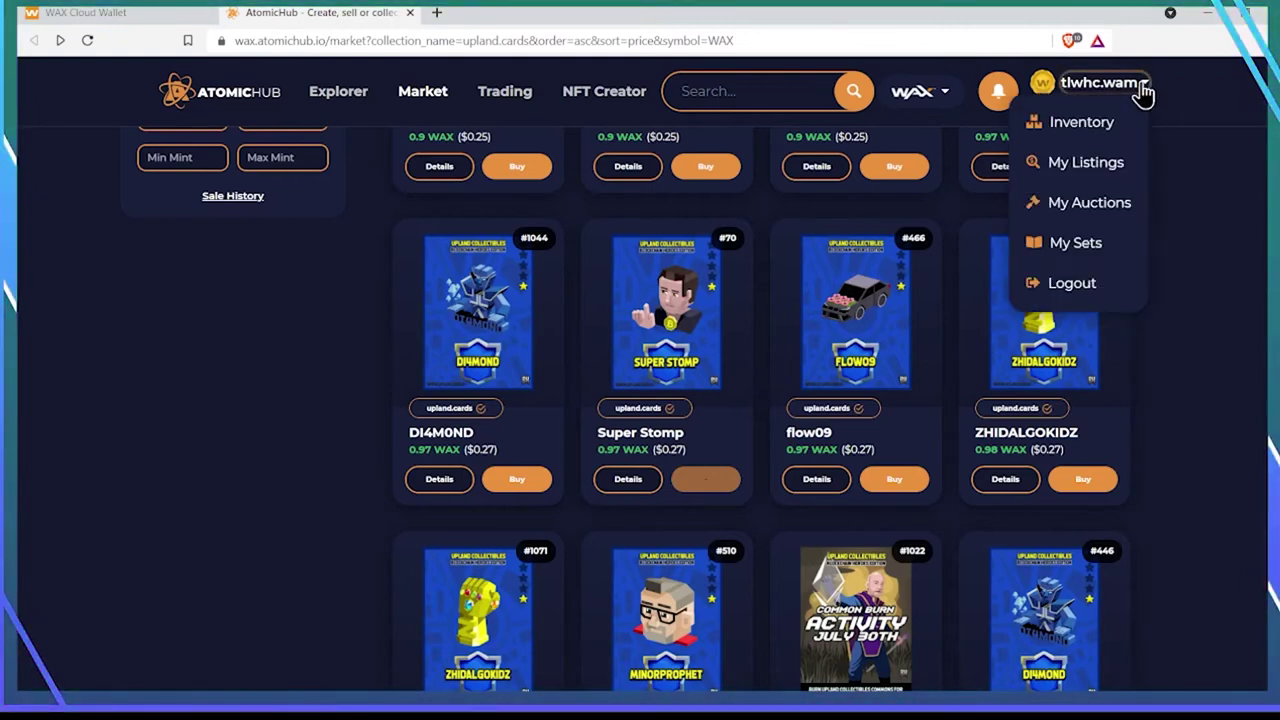
- Open the NFT inventory and check that the Super Stomp card is there
left_click(1097, 124)
scroll(911, 434, "down", 5)
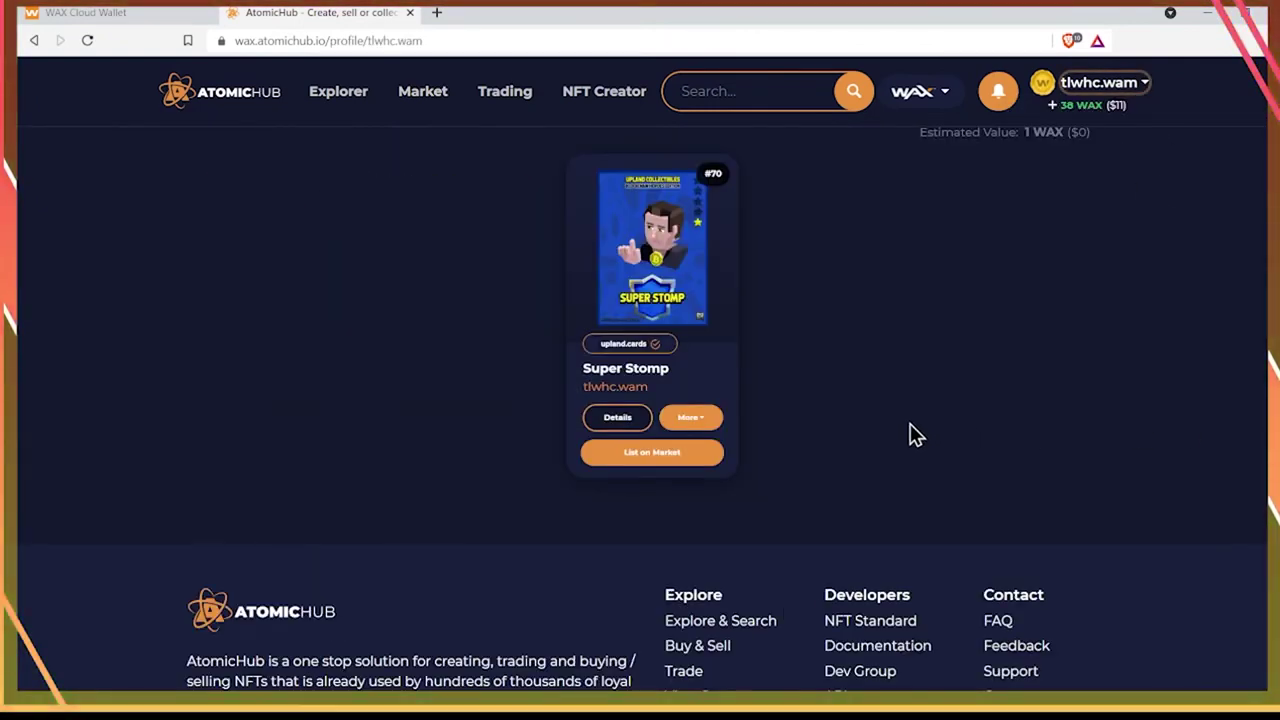
scroll(911, 434, "up", 1)
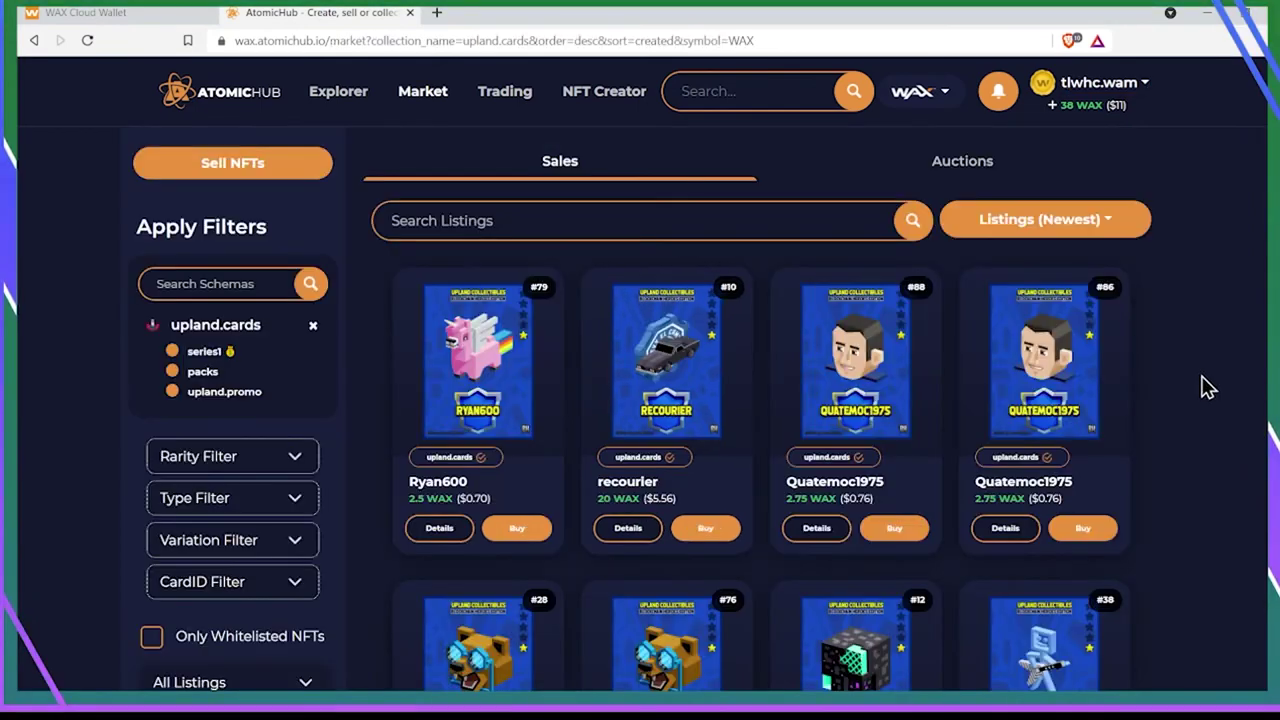
- Sort the upland.cards listings by Price (Lowest)
left_click(1113, 230)
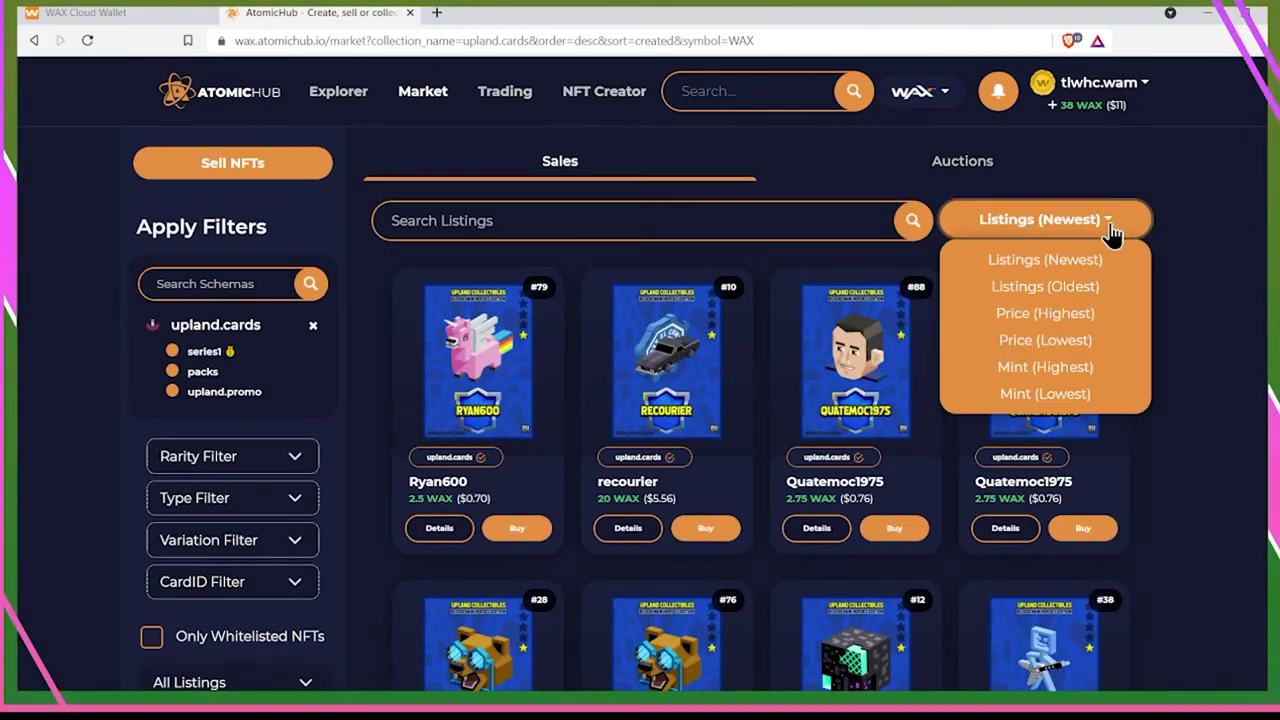
left_click(1045, 340)
scroll(1167, 393, "down", 5)
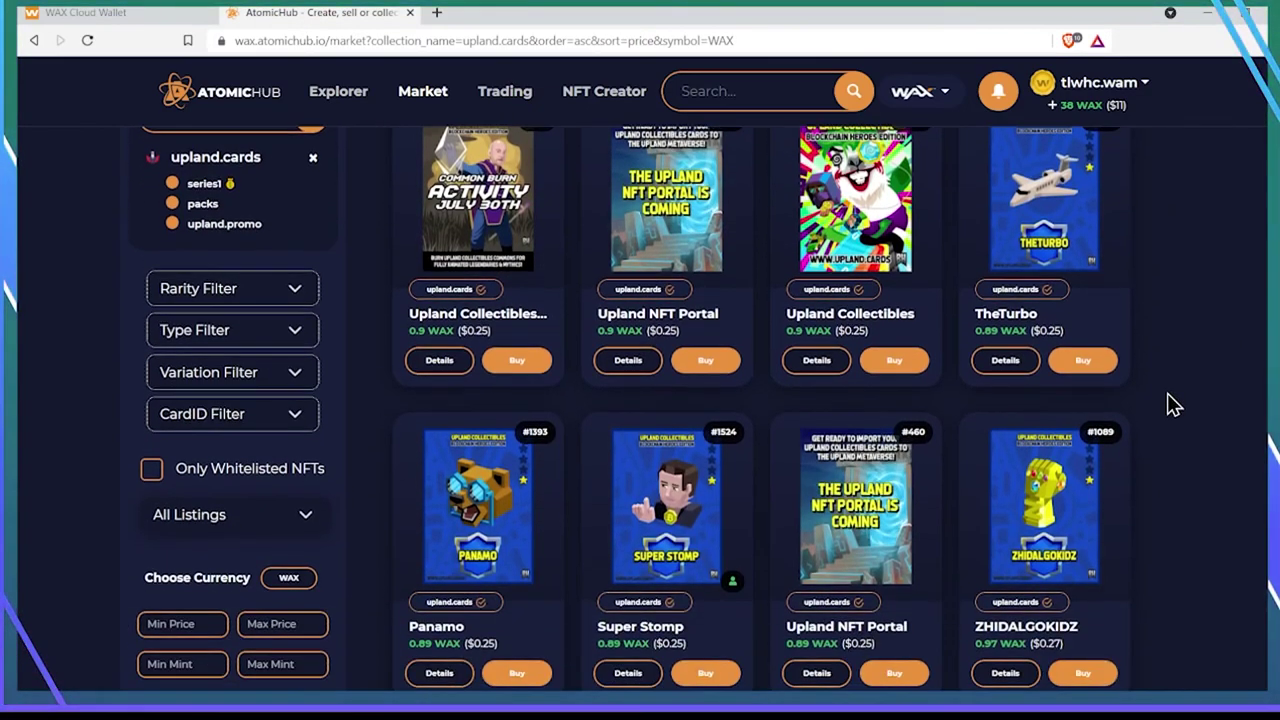
scroll(1173, 403, "up", 2)
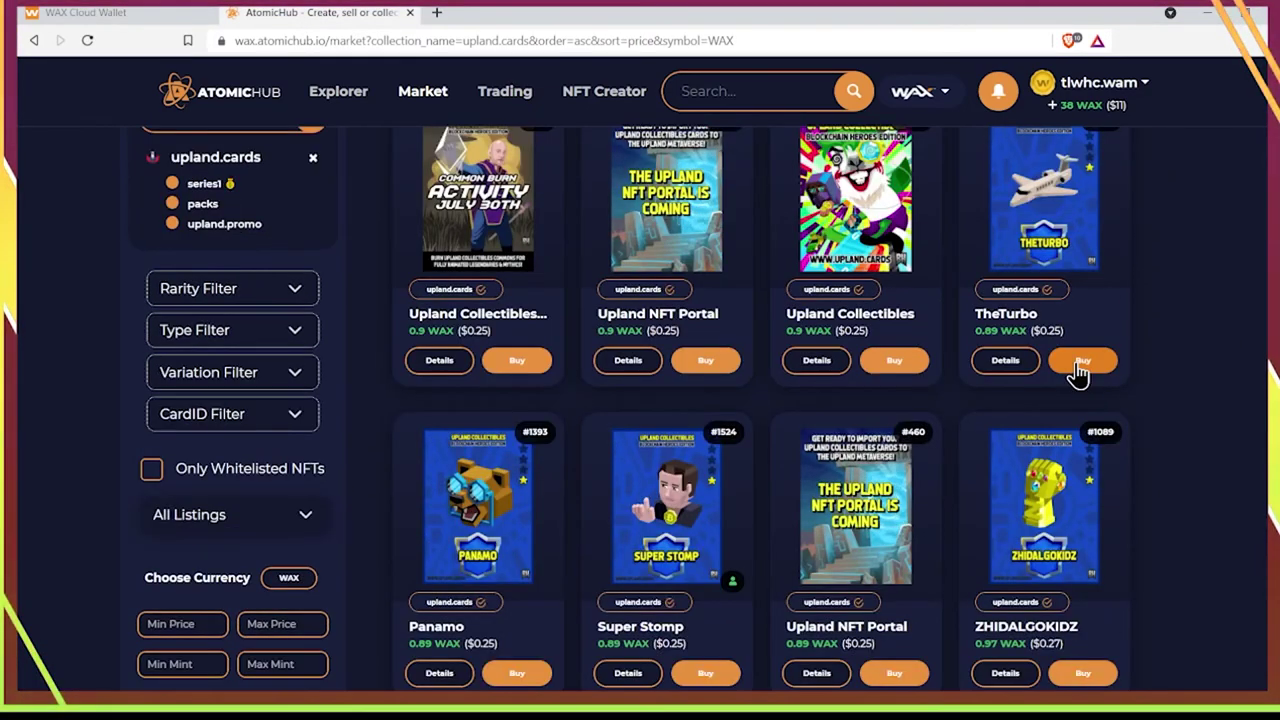
- Buy TheTurbo #1022 for 0.89 WAX
left_click(1080, 372)
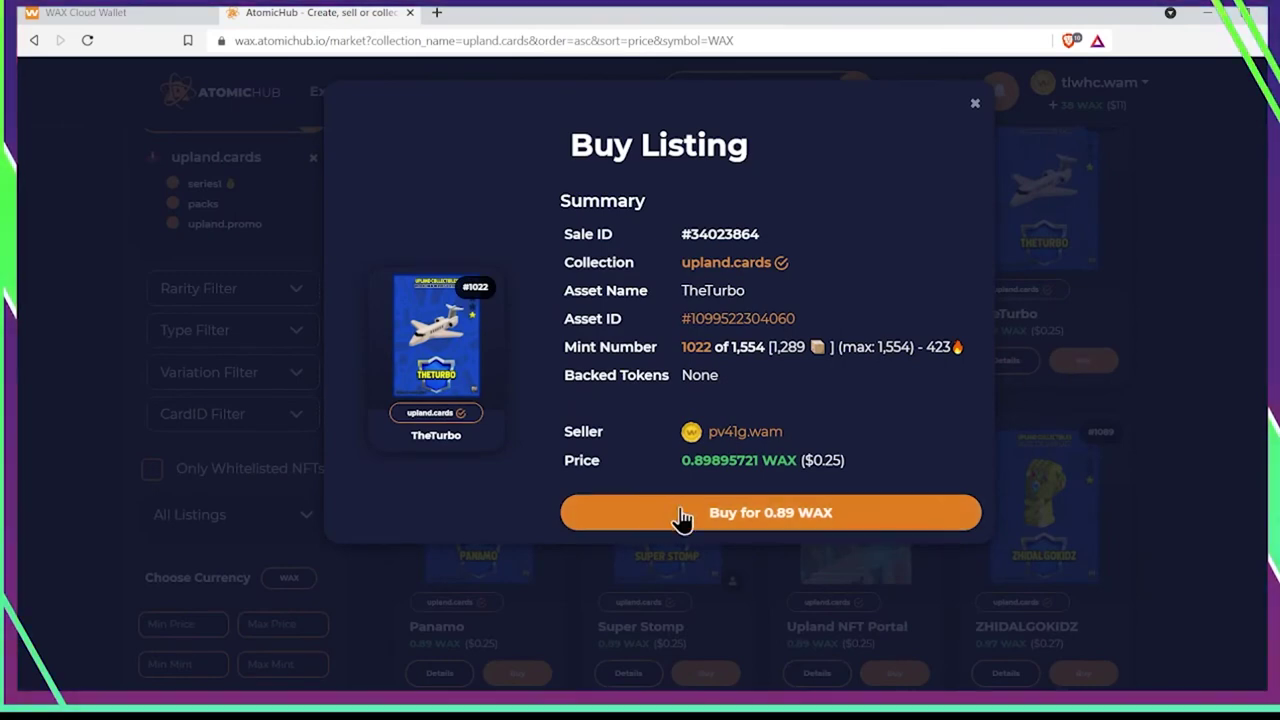
left_click(735, 518)
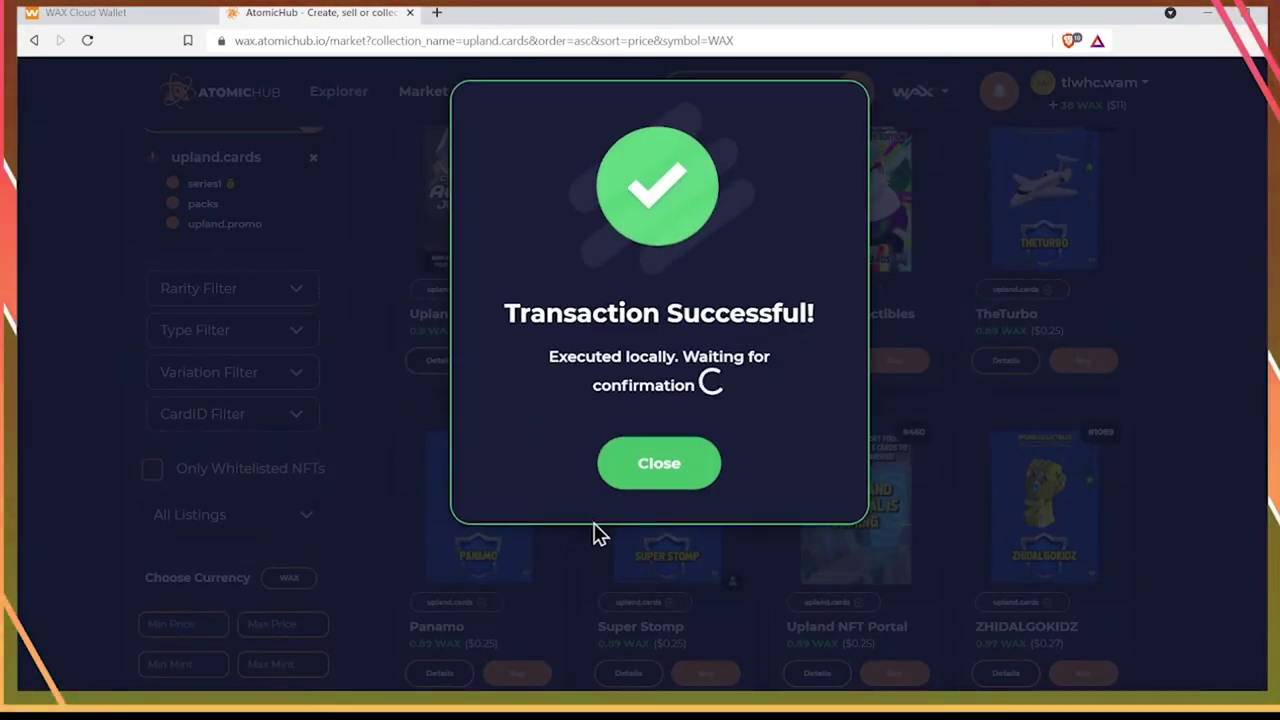
left_click(645, 483)
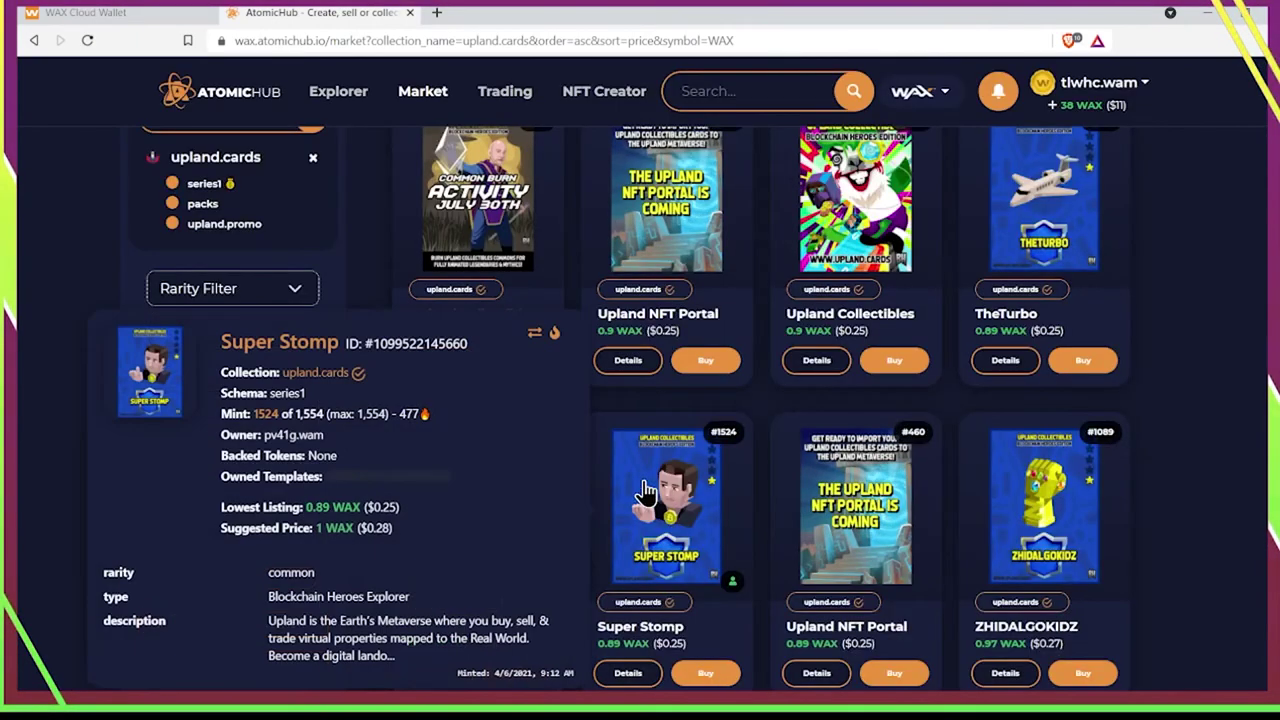
- Buy the Panamo #1393 card for 0.89 WAX
scroll(1222, 460, "down", 2)
scroll(1208, 431, "up", 2)
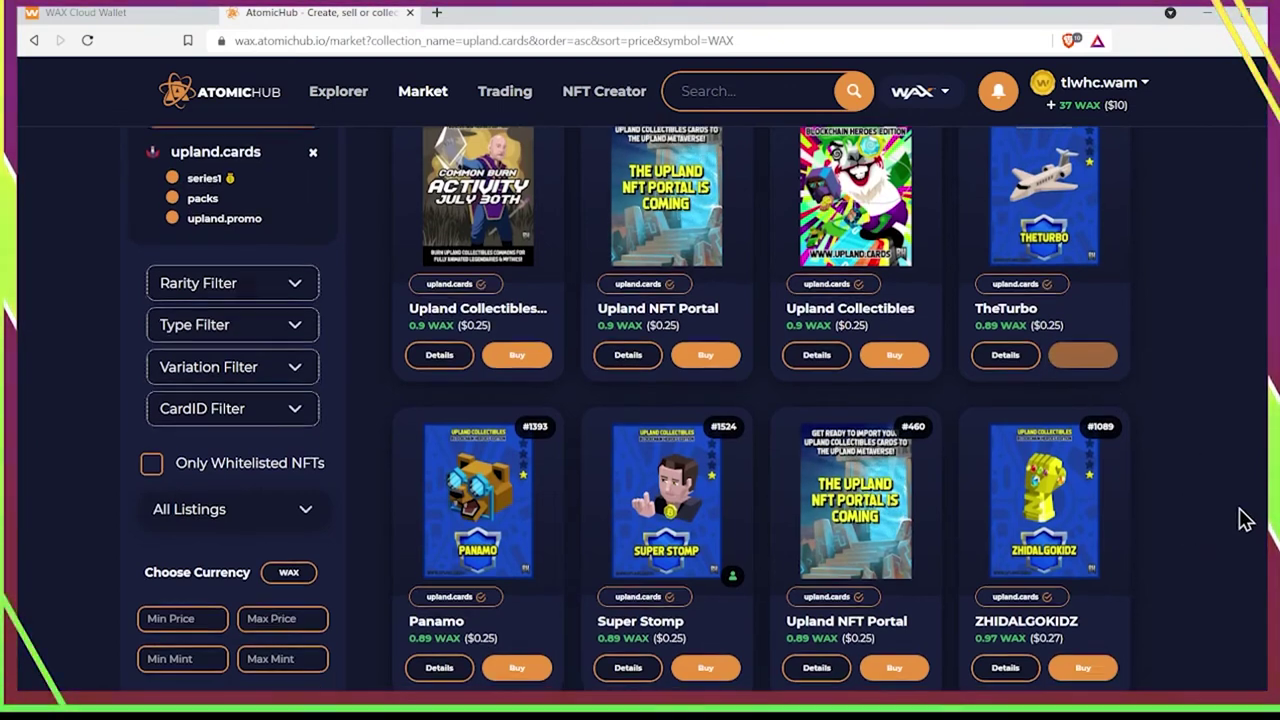
scroll(1237, 517, "down", 1)
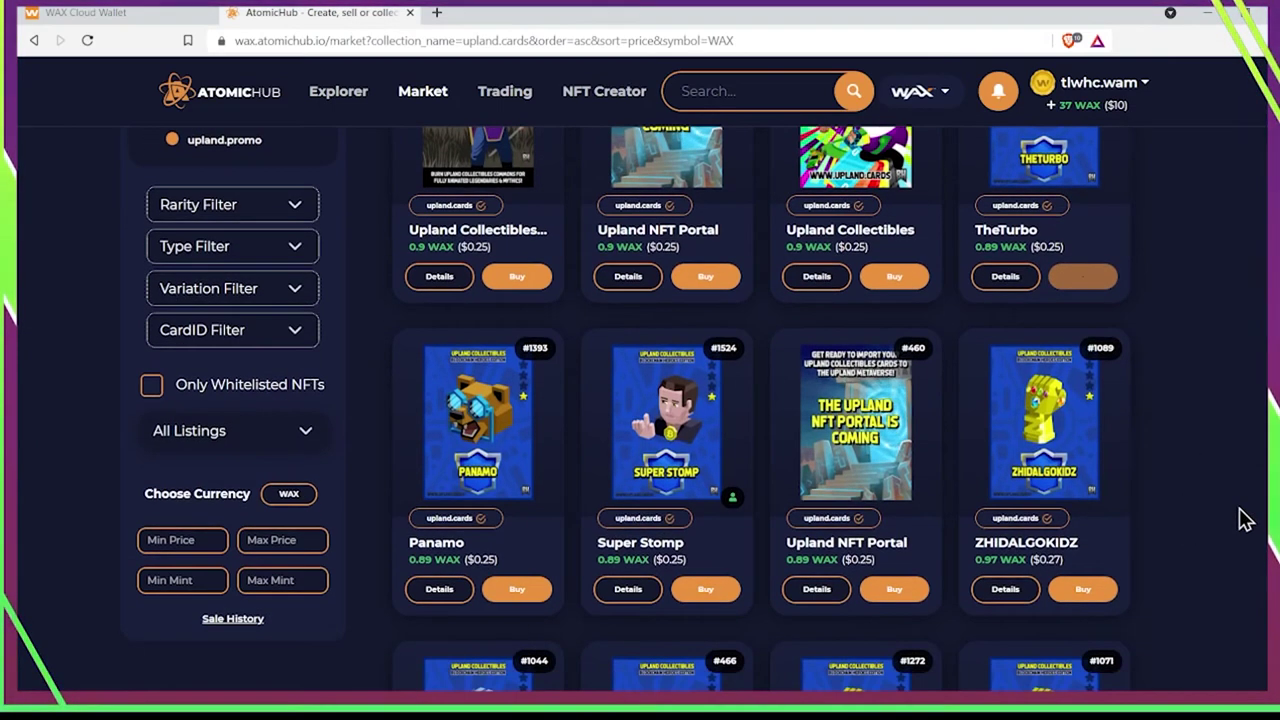
left_click(527, 592)
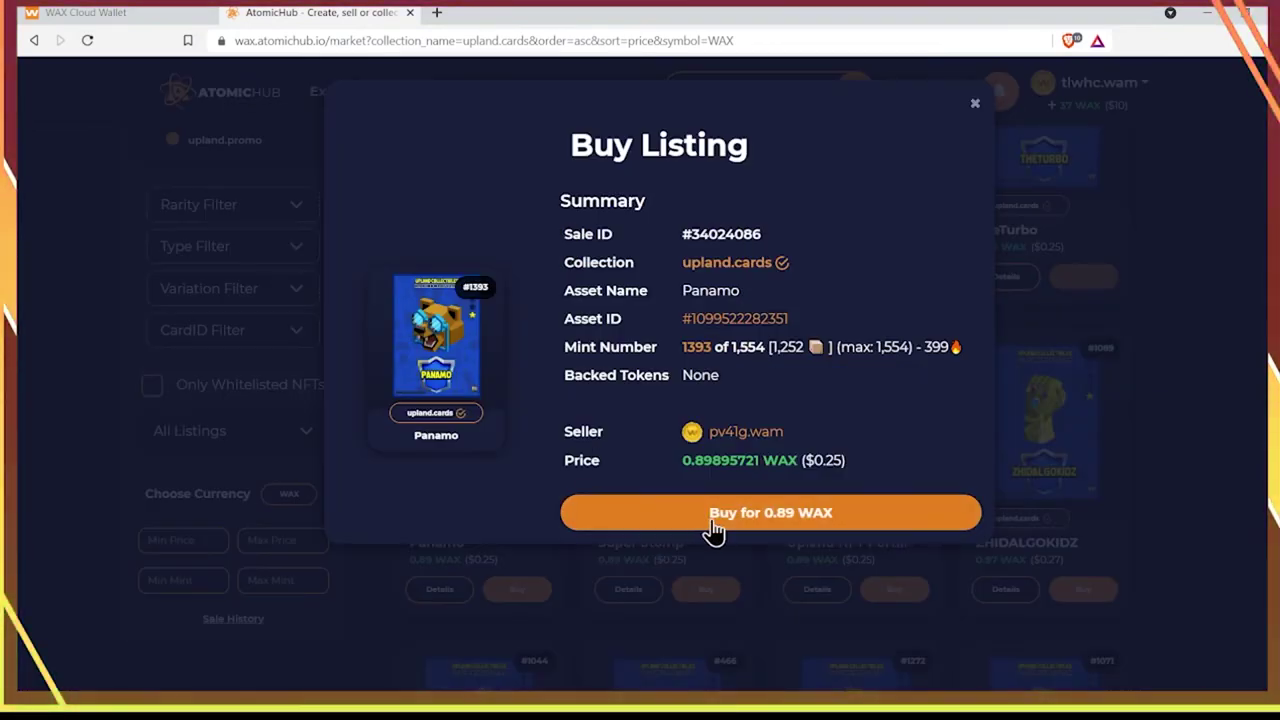
left_click(712, 526)
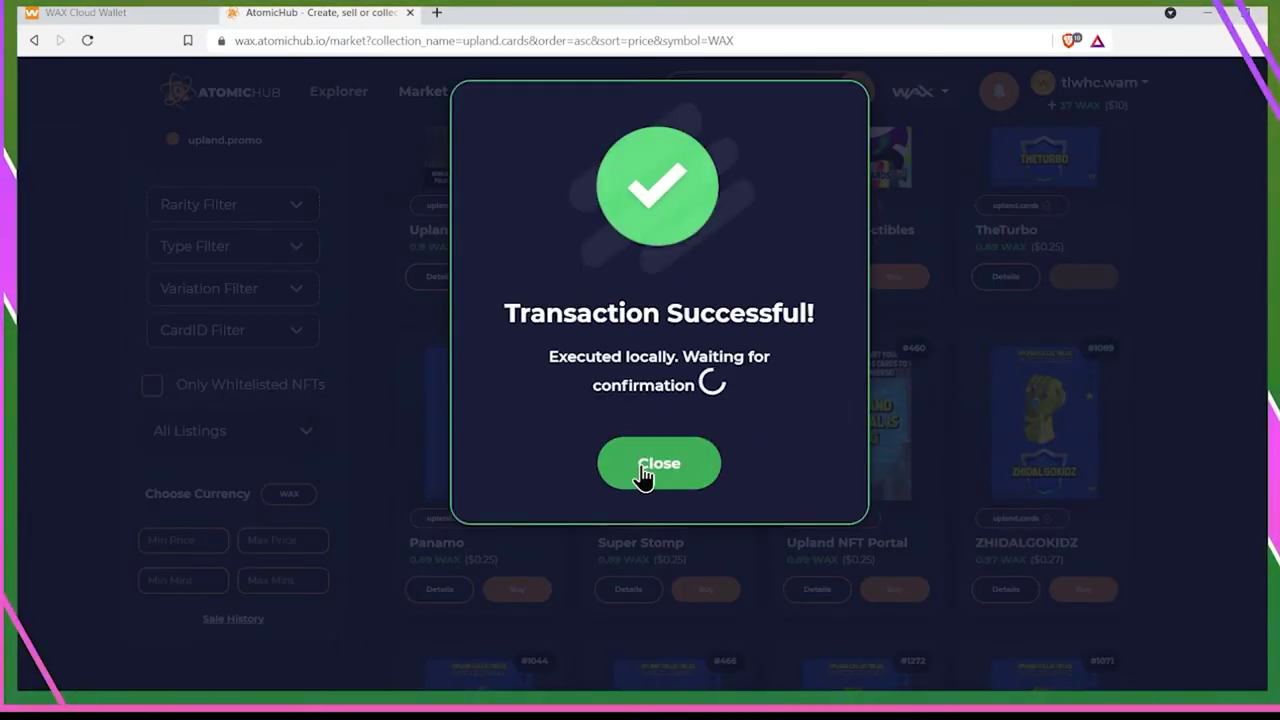
left_click(652, 465)
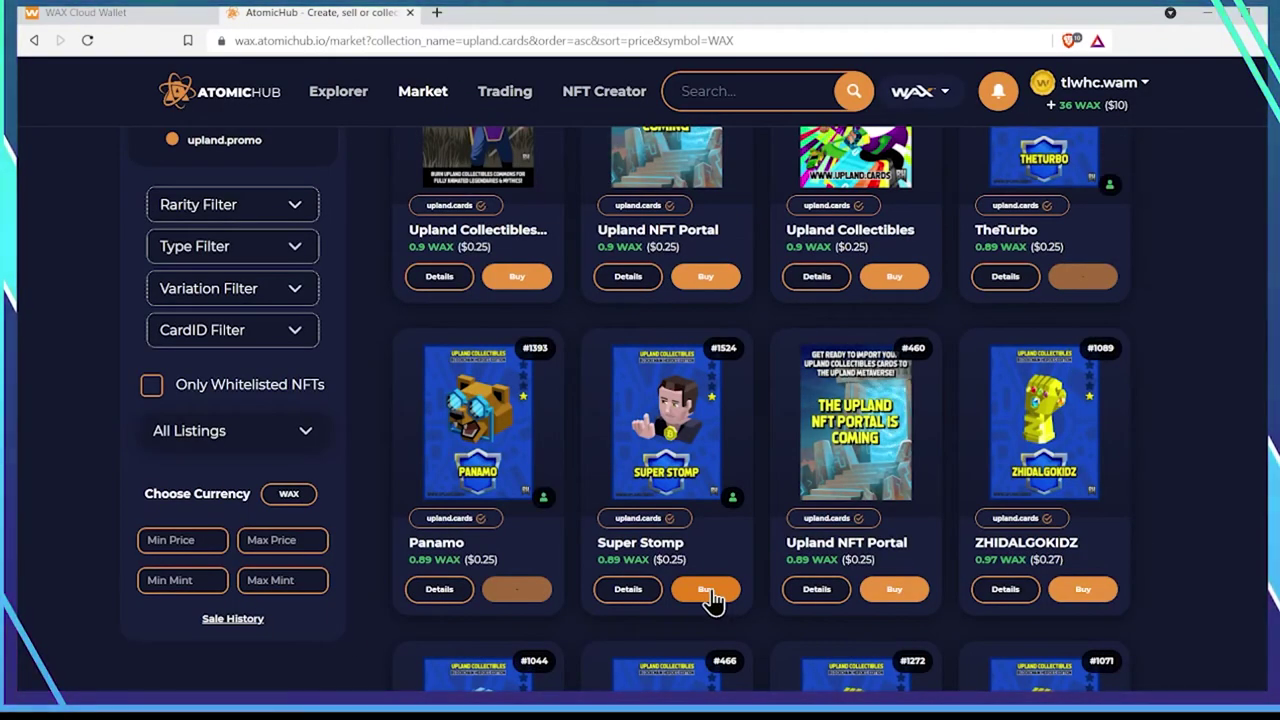
- Buy the ZHIDALGOKIDZ #1089 card for 0.97 WAX
scroll(1172, 451, "down", 2)
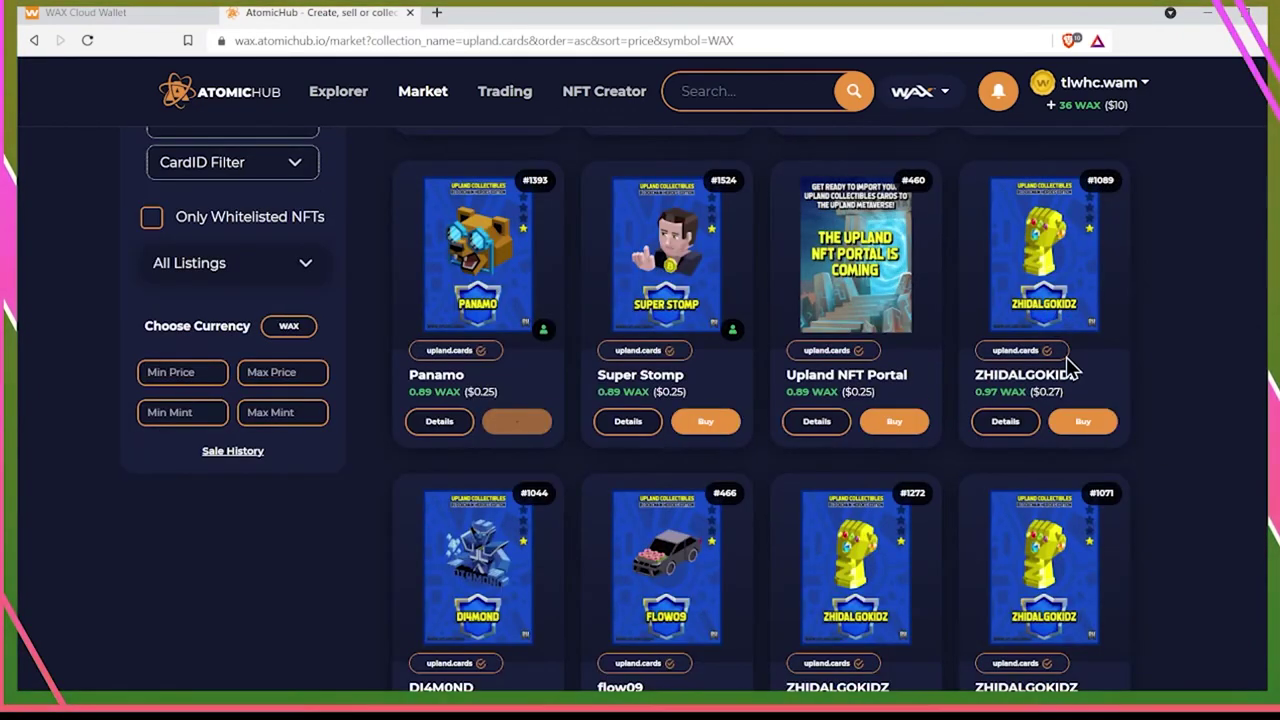
left_click(1084, 424)
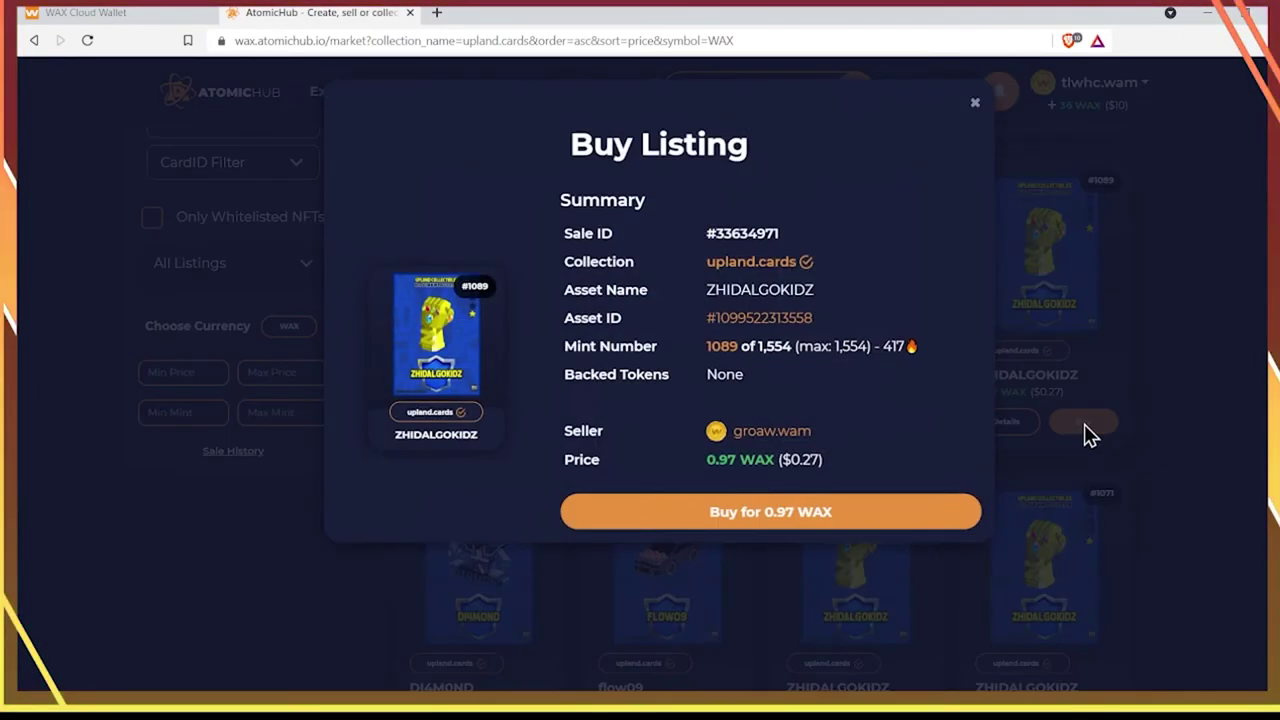
left_click(737, 522)
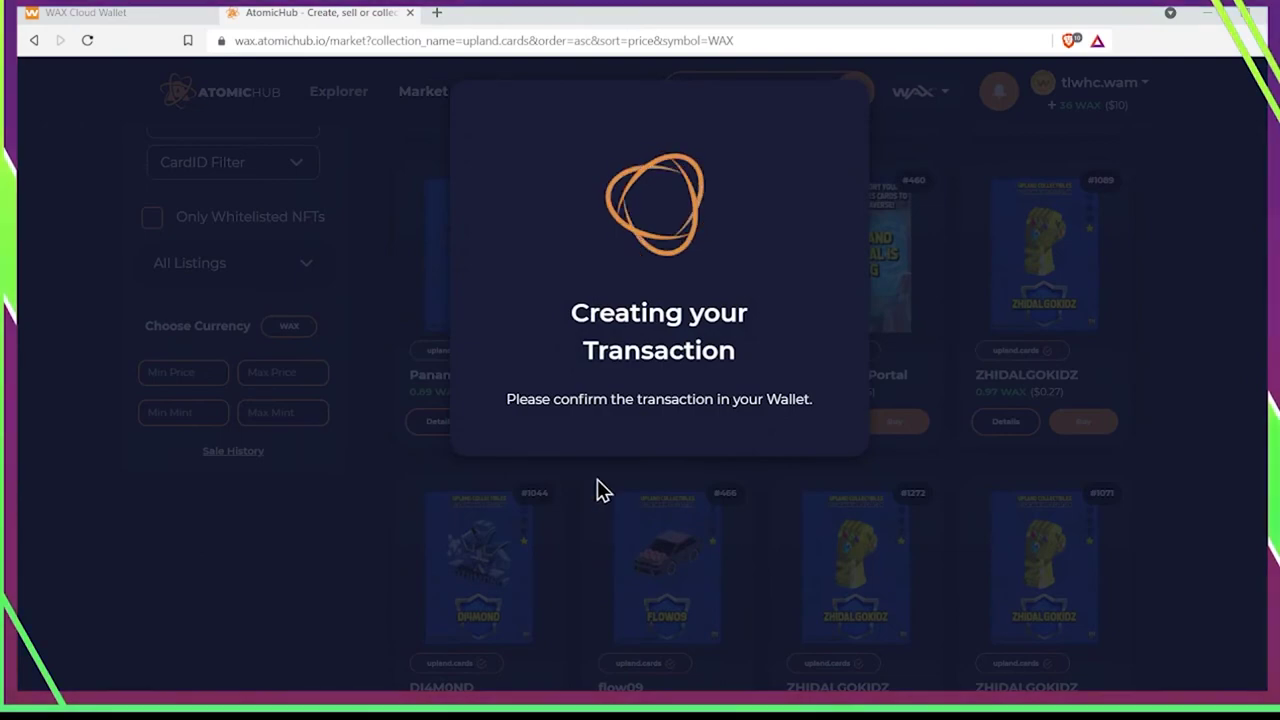
left_click(666, 470)
- Buy the DI4MOND #1044 card for 0.97 WAX
scroll(670, 475, "down", 2)
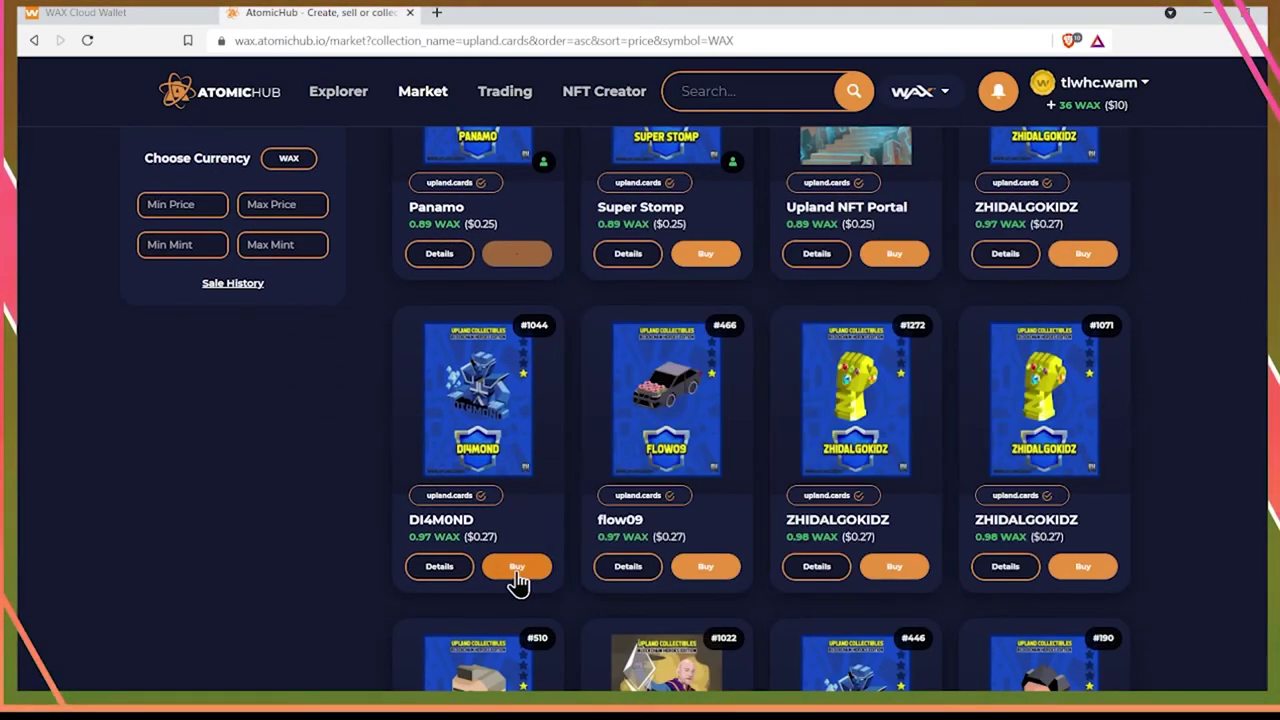
left_click(512, 567)
left_click(690, 518)
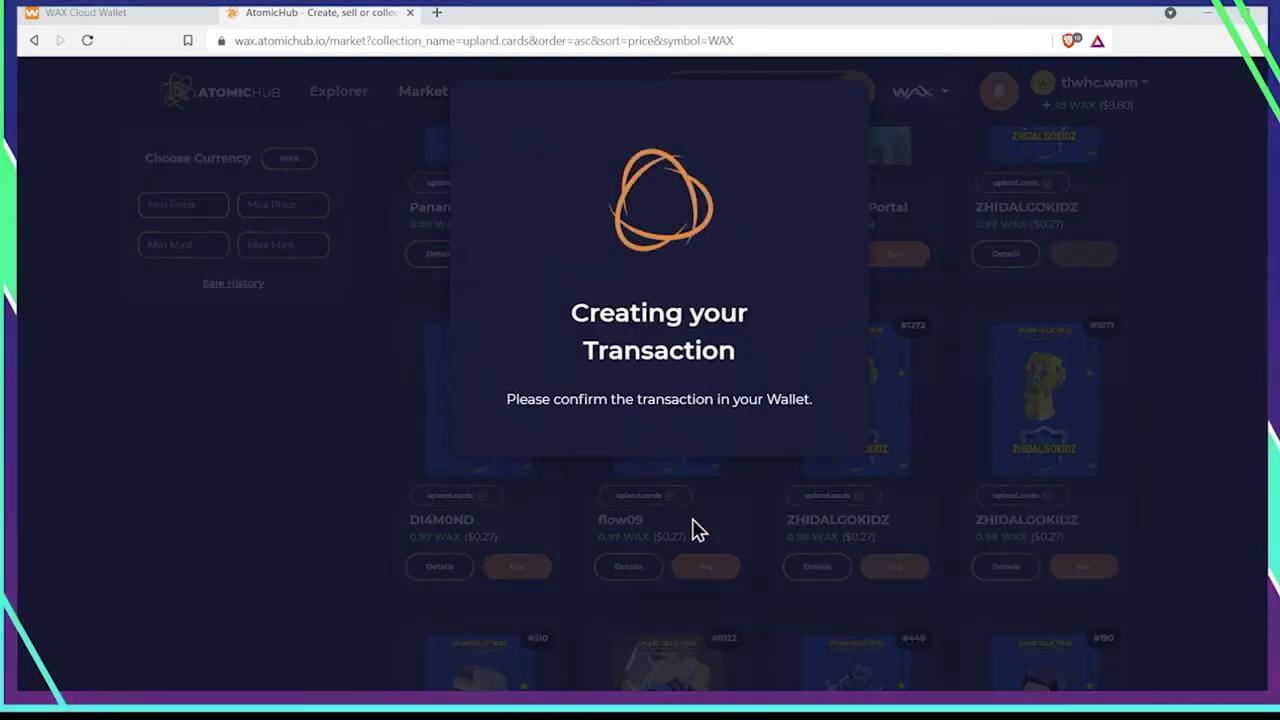
- Show the inventory's five cards: DI4M0ND, ZHIDALGOKIDZ, Panamo, TheTurbo and Super Stomp
left_click(703, 477)
left_click(1100, 82)
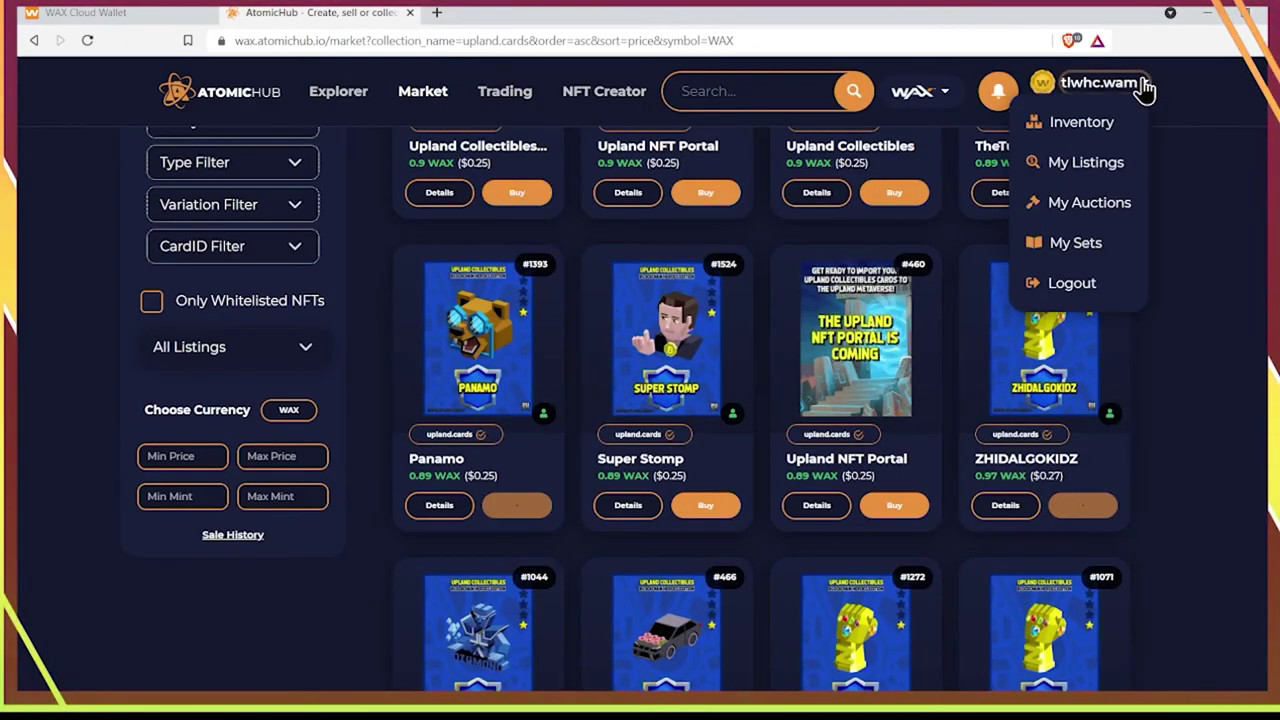
left_click(1063, 129)
scroll(1203, 383, "down", 6)
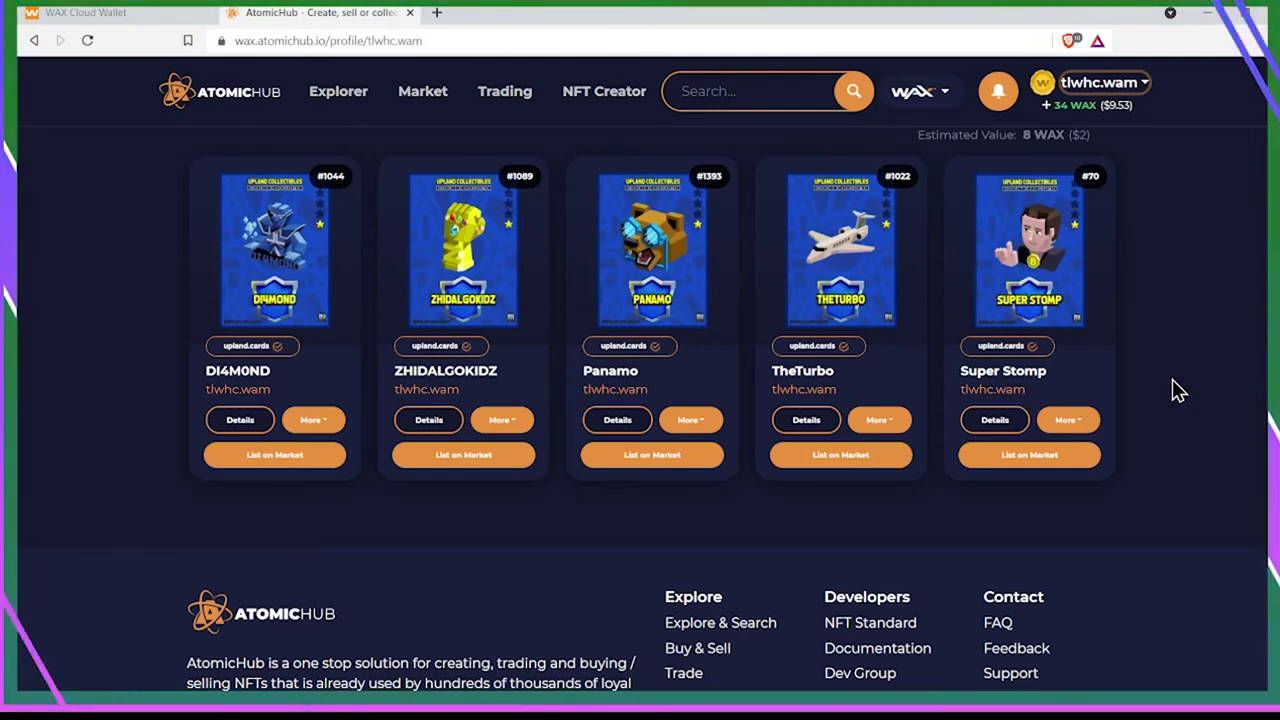
- Review the five Upland cards in WAX Cloud Wallet's NFTs list, then return to AtomicHub
left_click(85, 12)
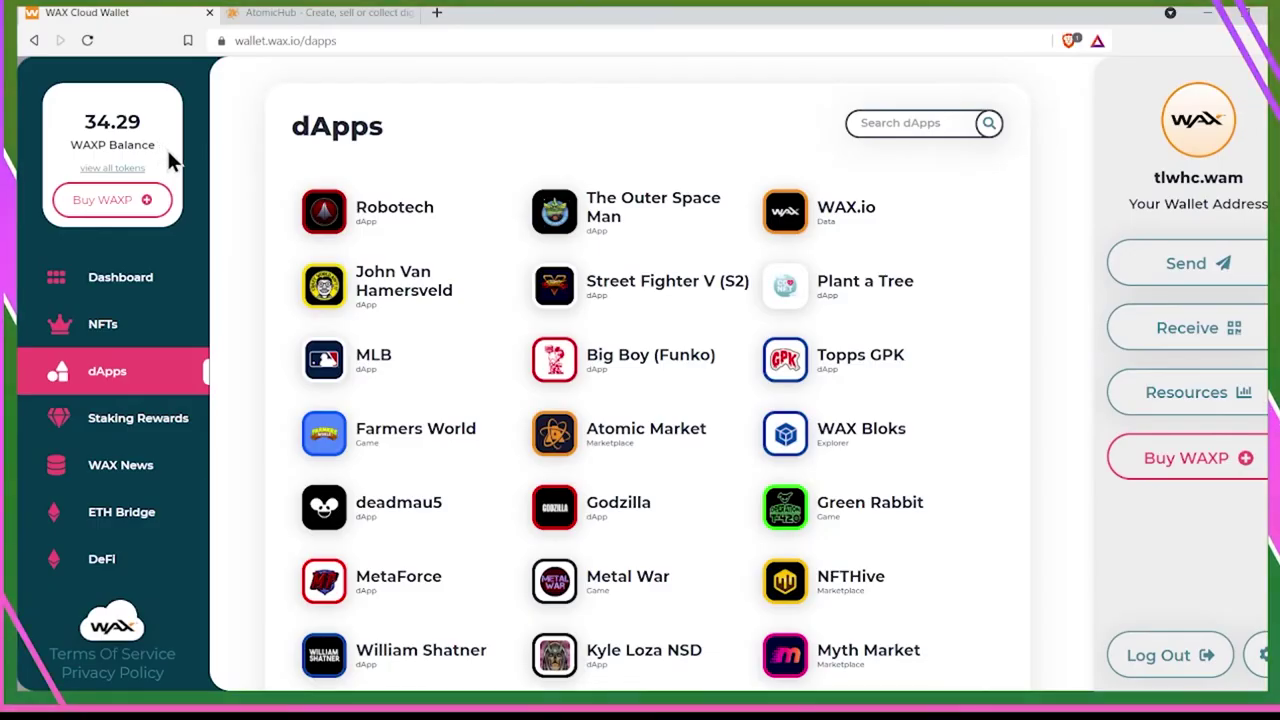
mouse_move(120, 140)
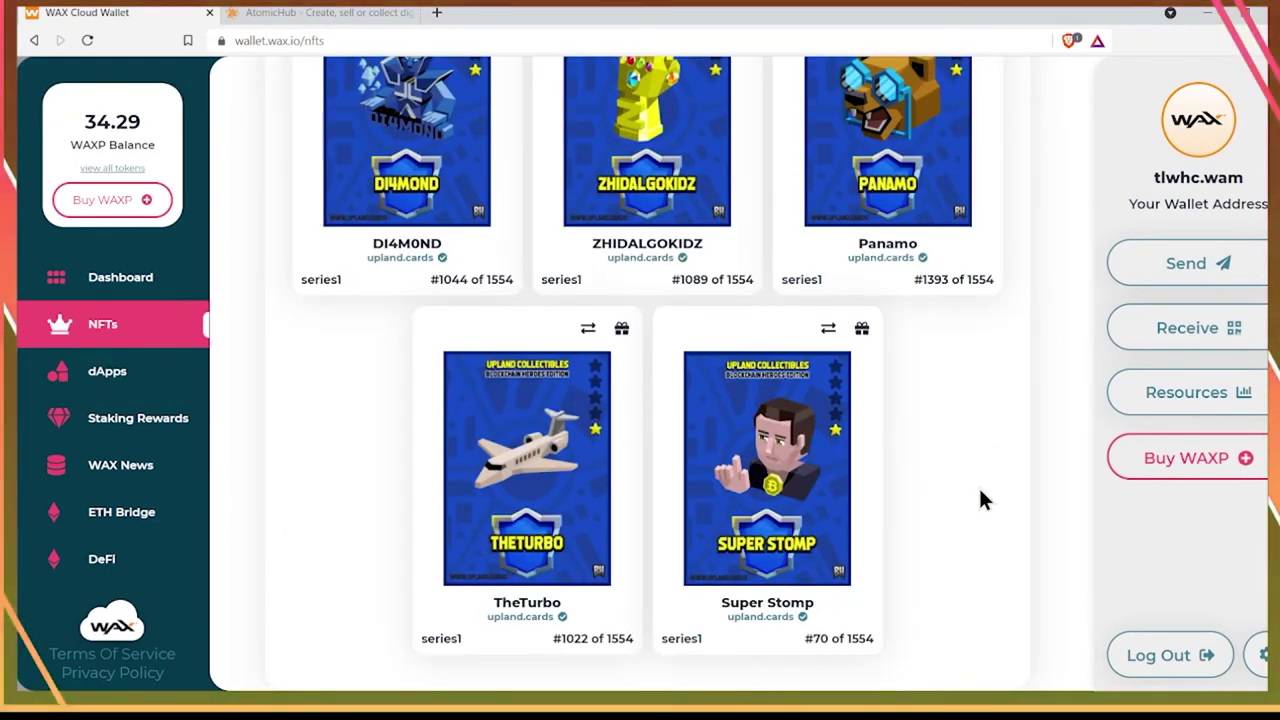
scroll(980, 497, "up", 3)
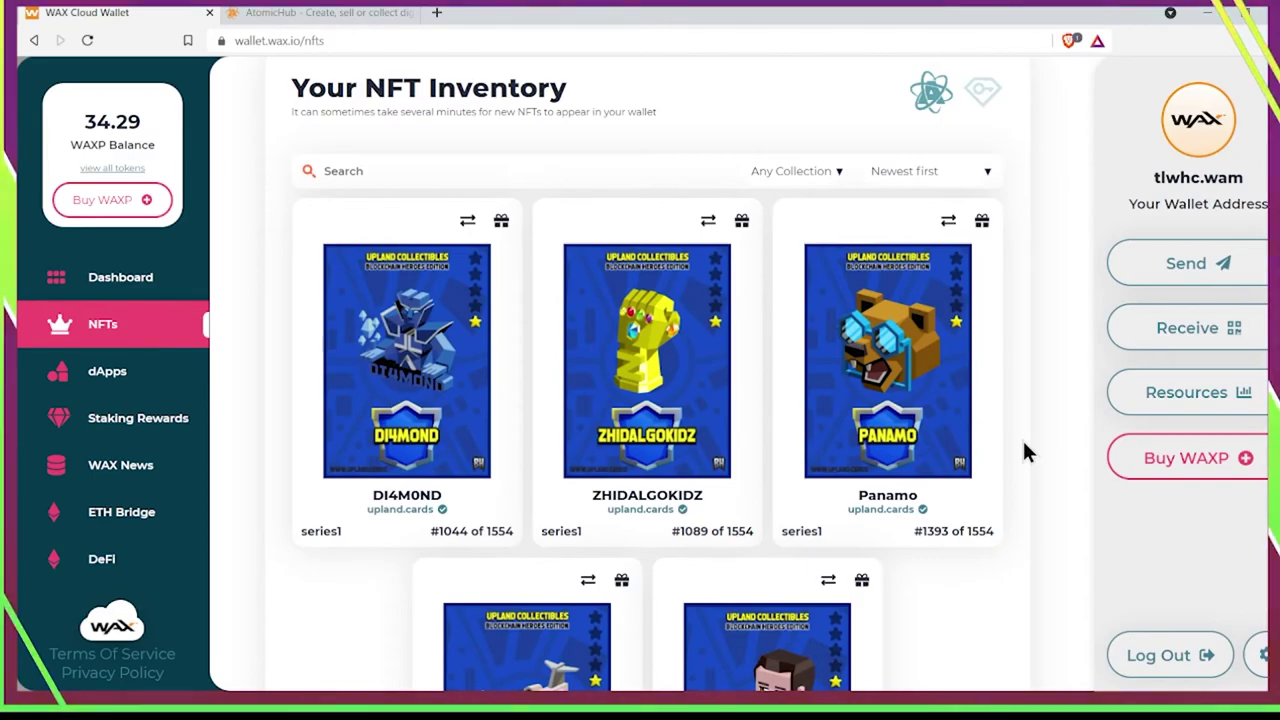
left_click(336, 13)
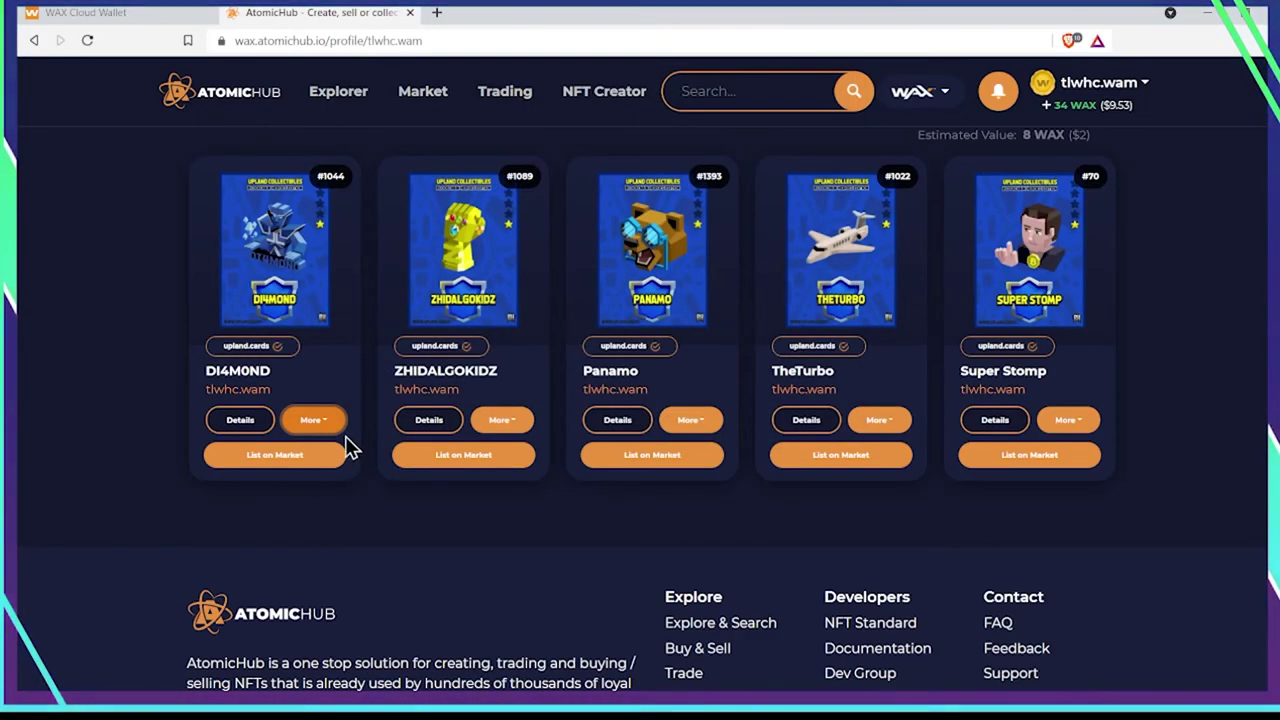
- Open the NFT transfer form and set the second wallet account as recipient
left_click(329, 425)
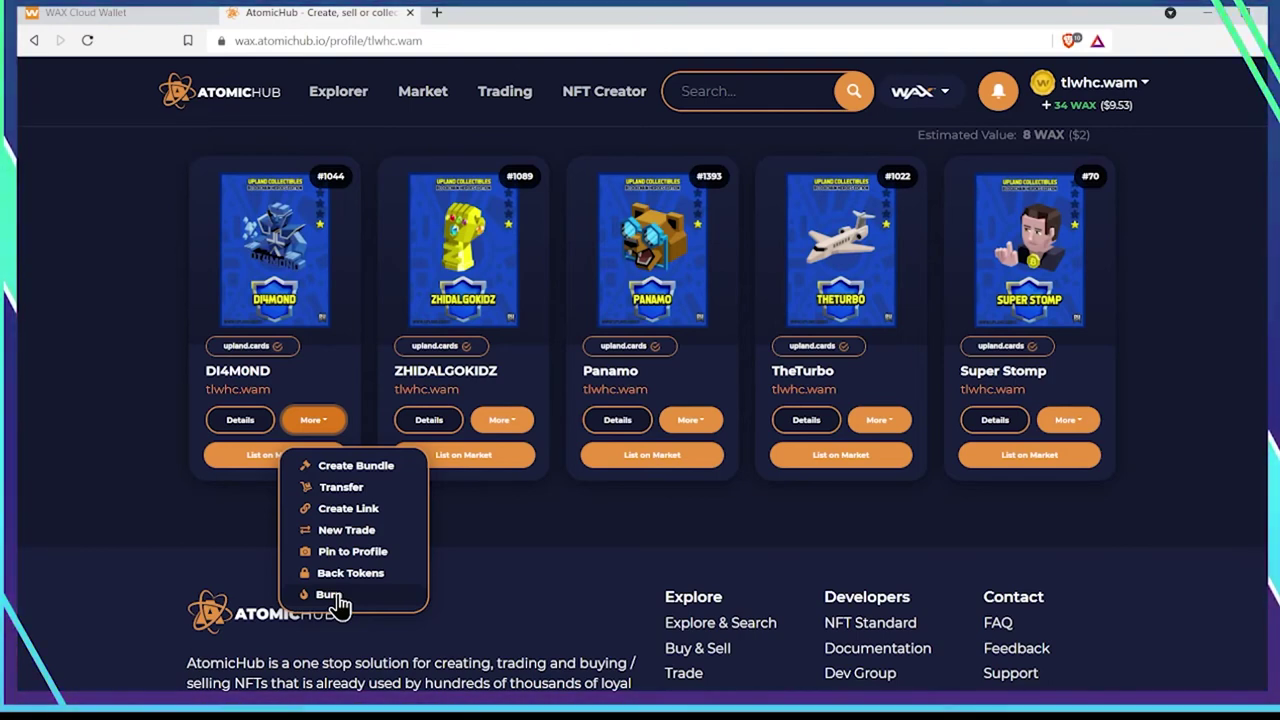
left_click(345, 488)
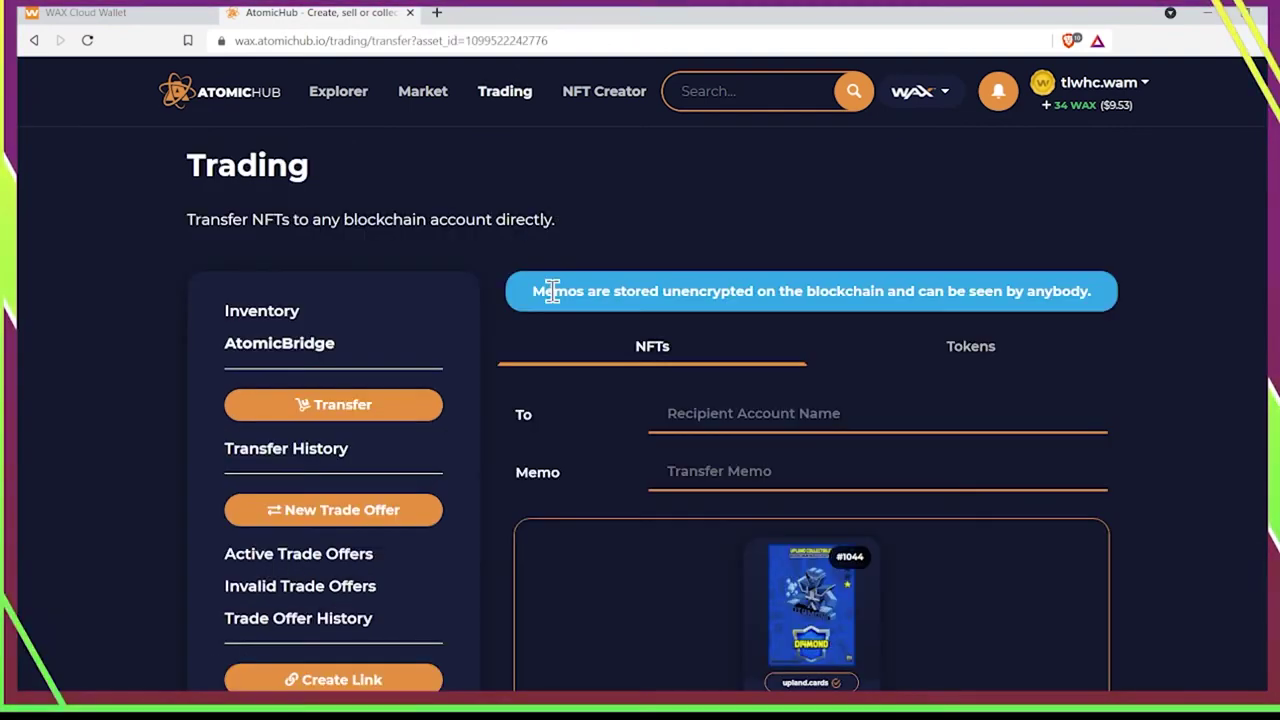
left_click(734, 463)
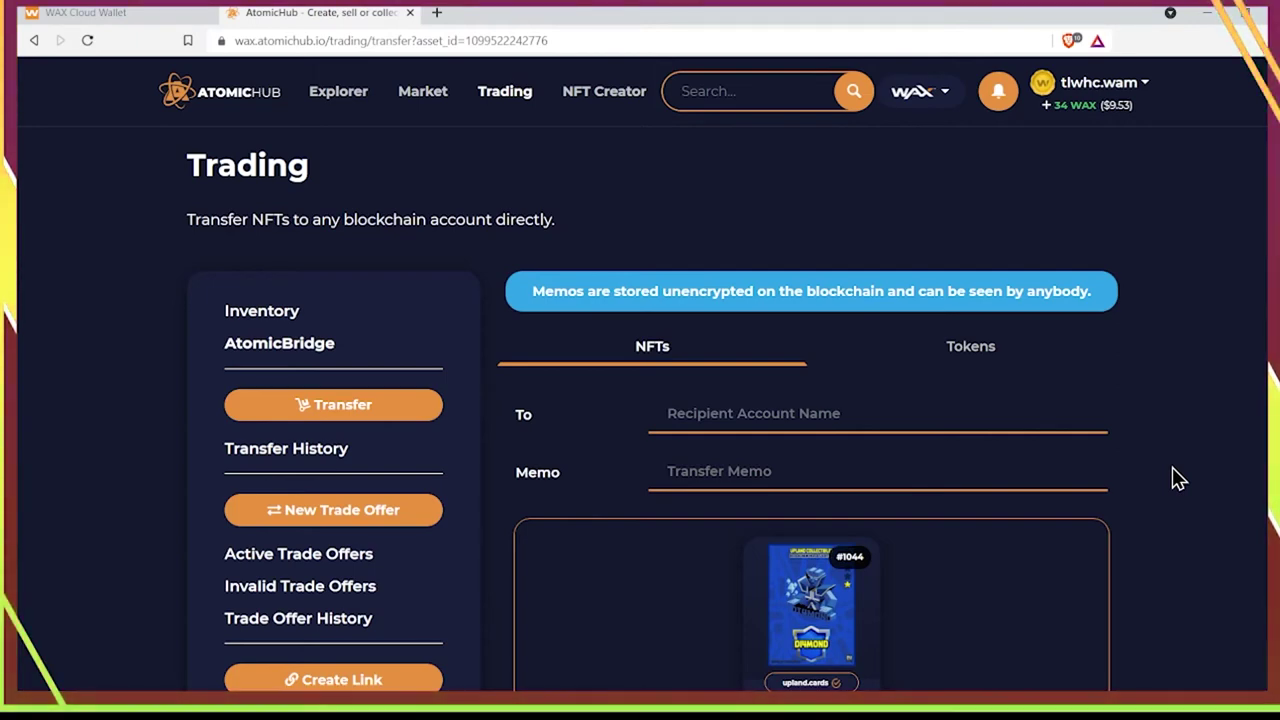
left_click(970, 346)
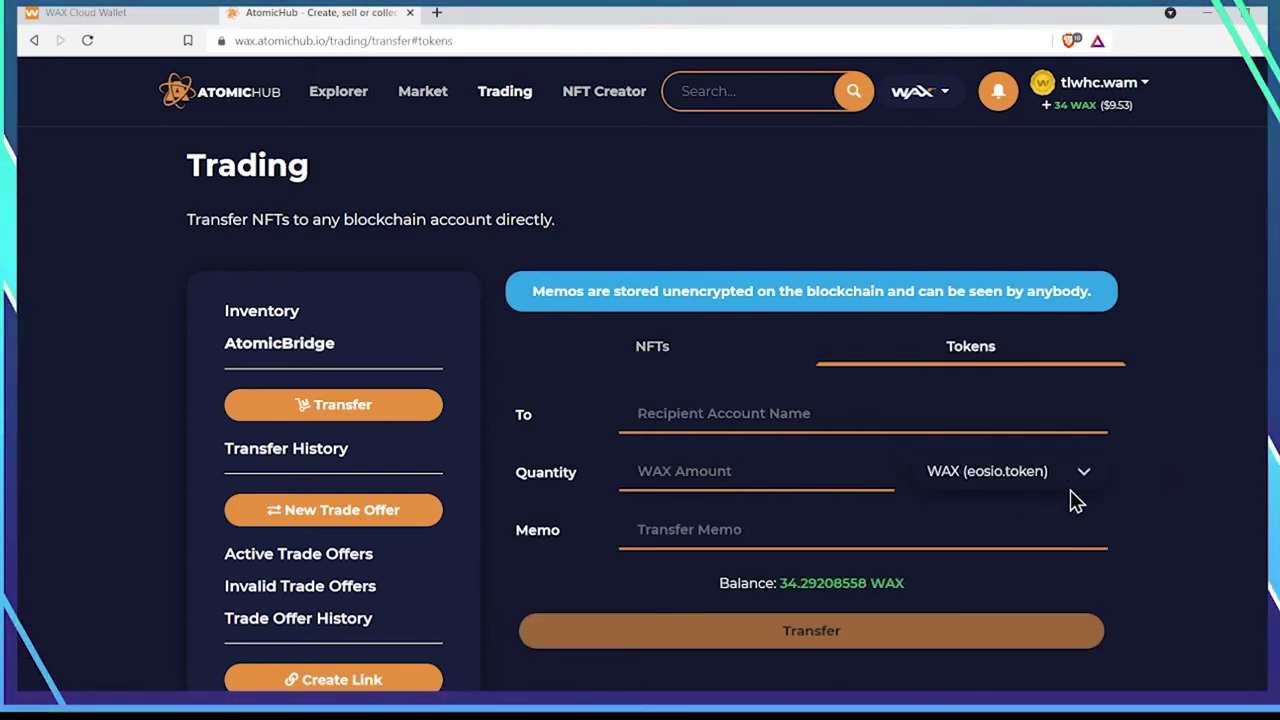
left_click(660, 360)
left_click(836, 413)
type("bfur")
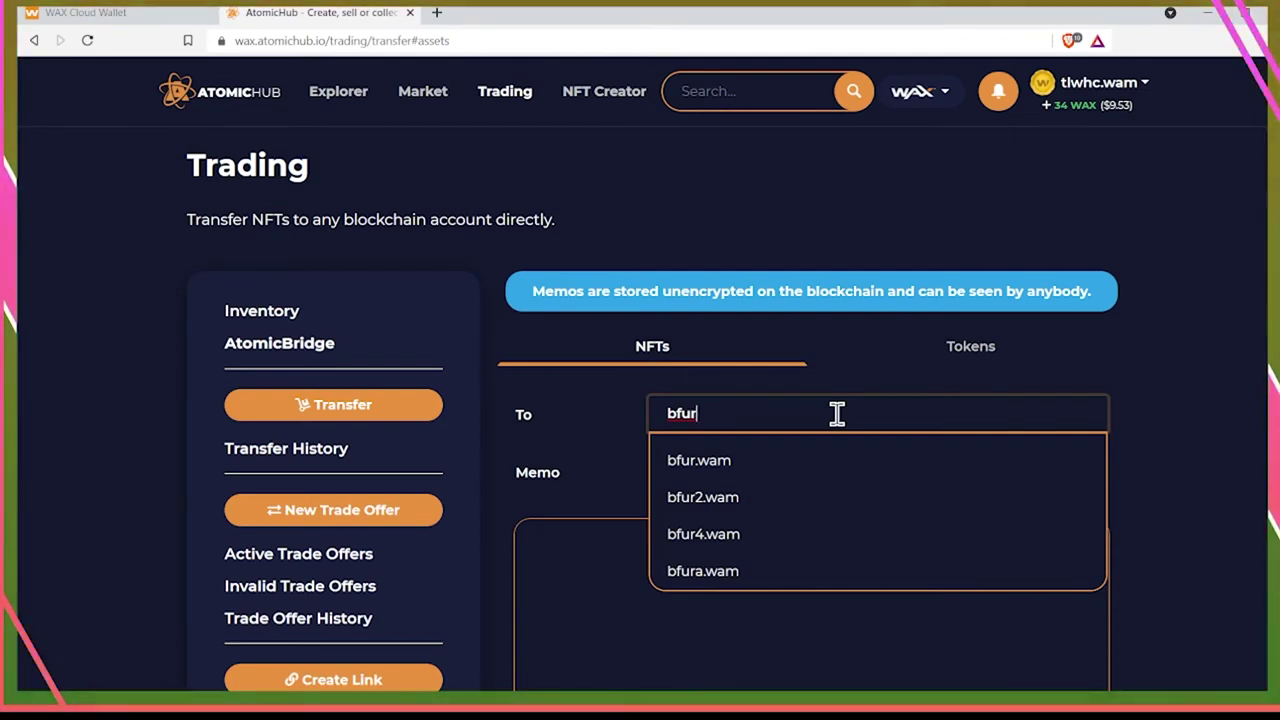
left_click(724, 474)
scroll(597, 522, "down", 6)
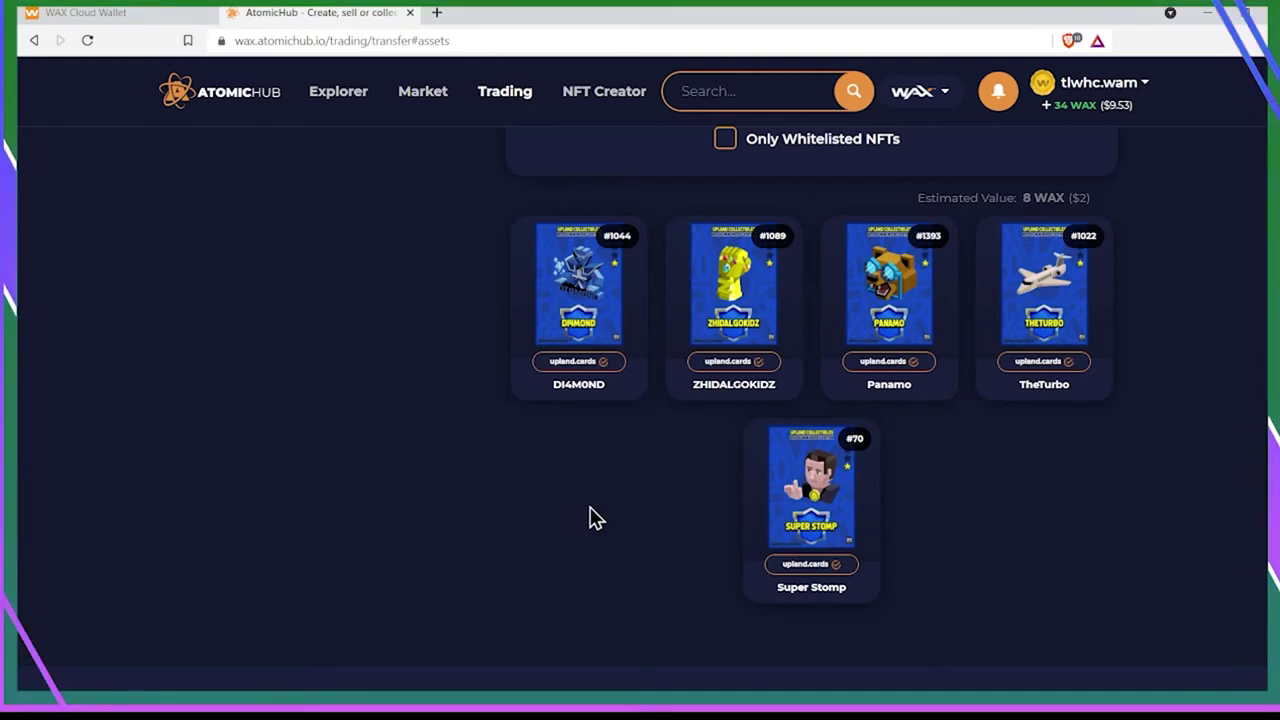
- Send TheTurbo to that account with the memo 'Regalo de tarjeta' and confirm
left_click(1046, 357)
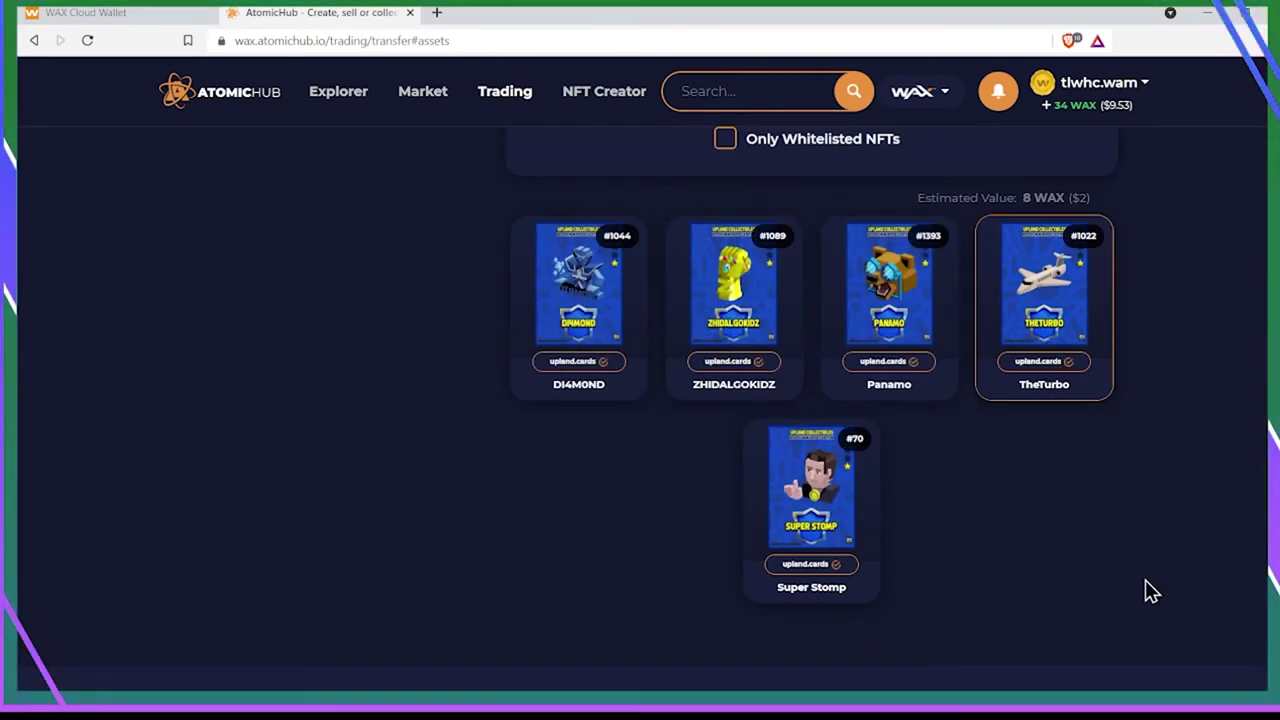
scroll(1150, 591, "up", 7)
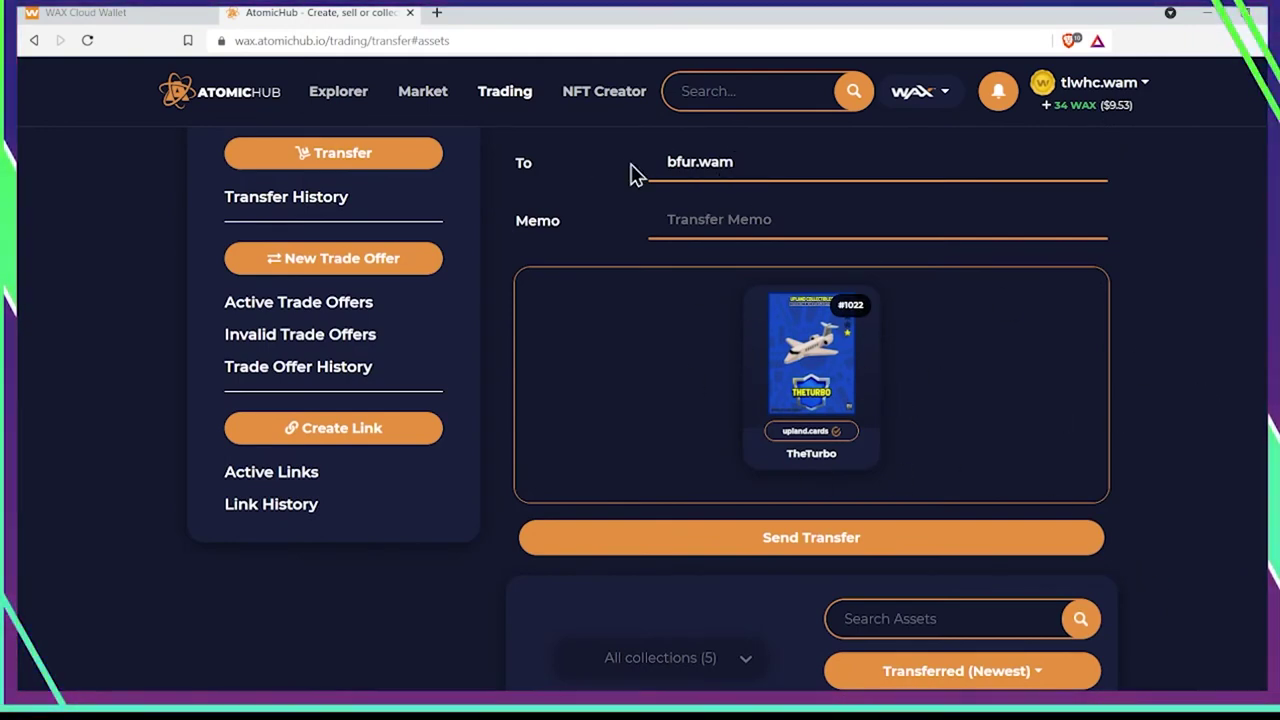
left_click(787, 219)
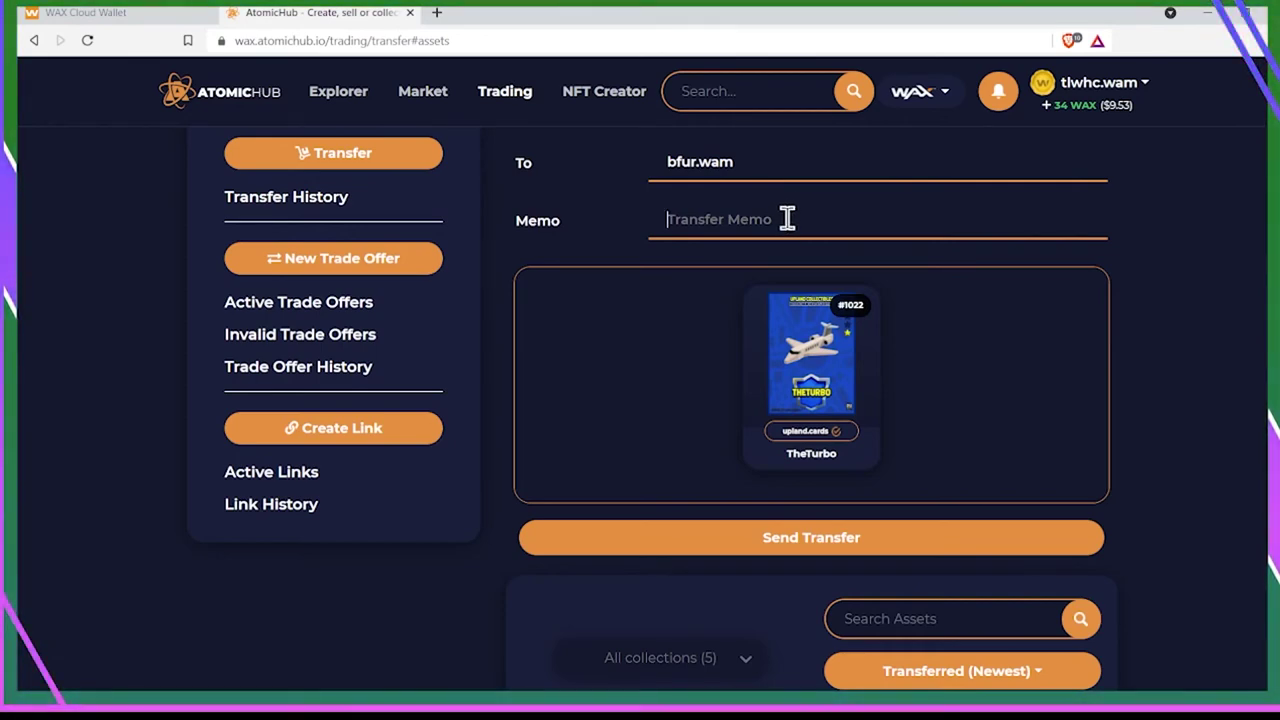
type("Regalo")
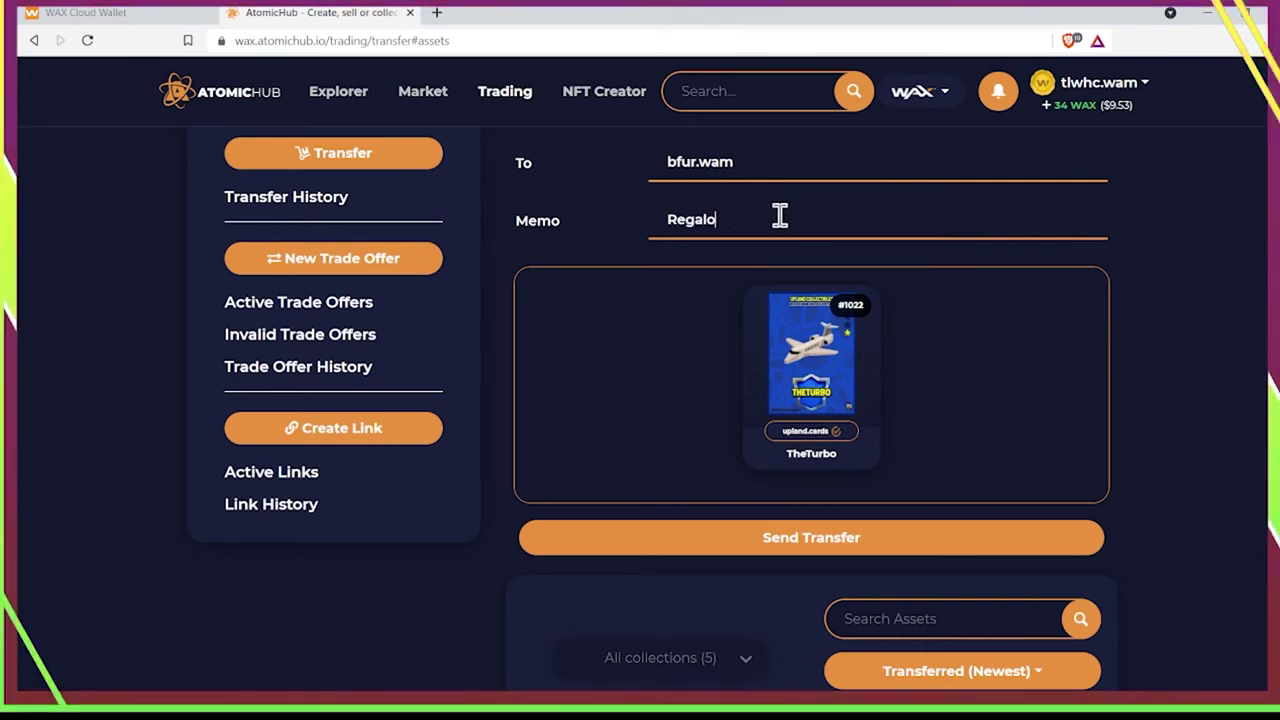
type(" de tarjeta")
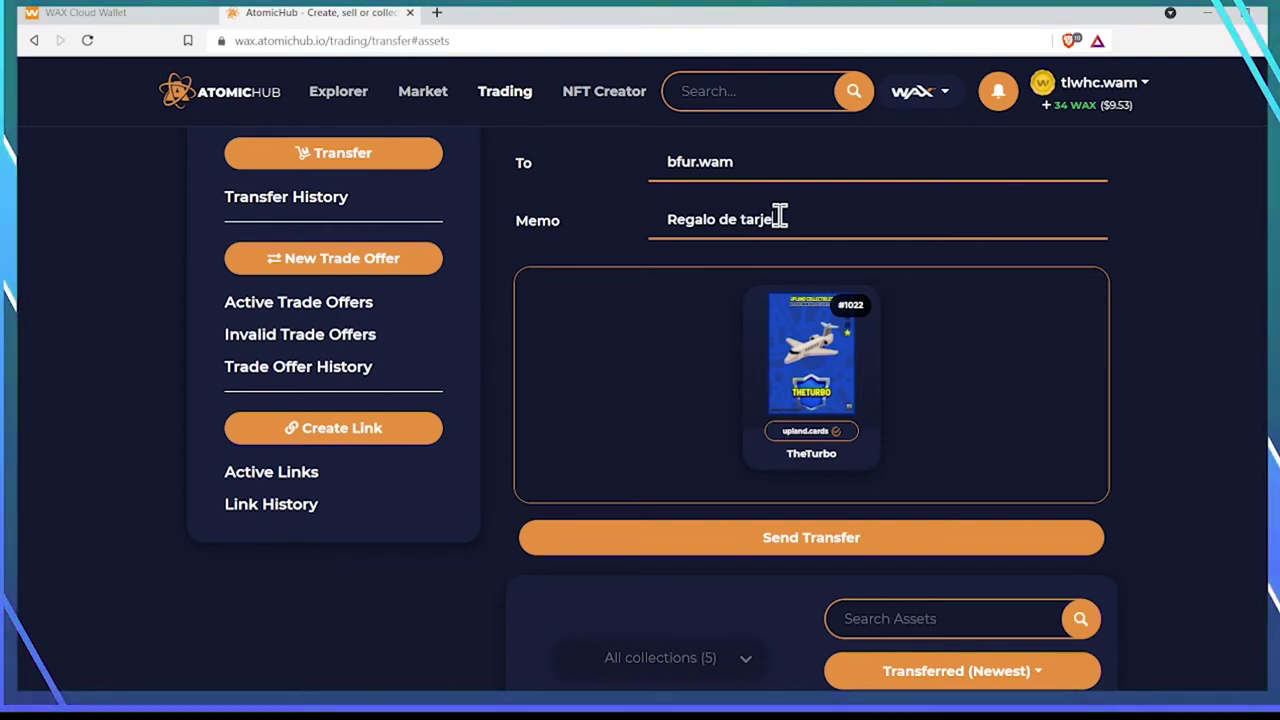
scroll(848, 462, "down", 1)
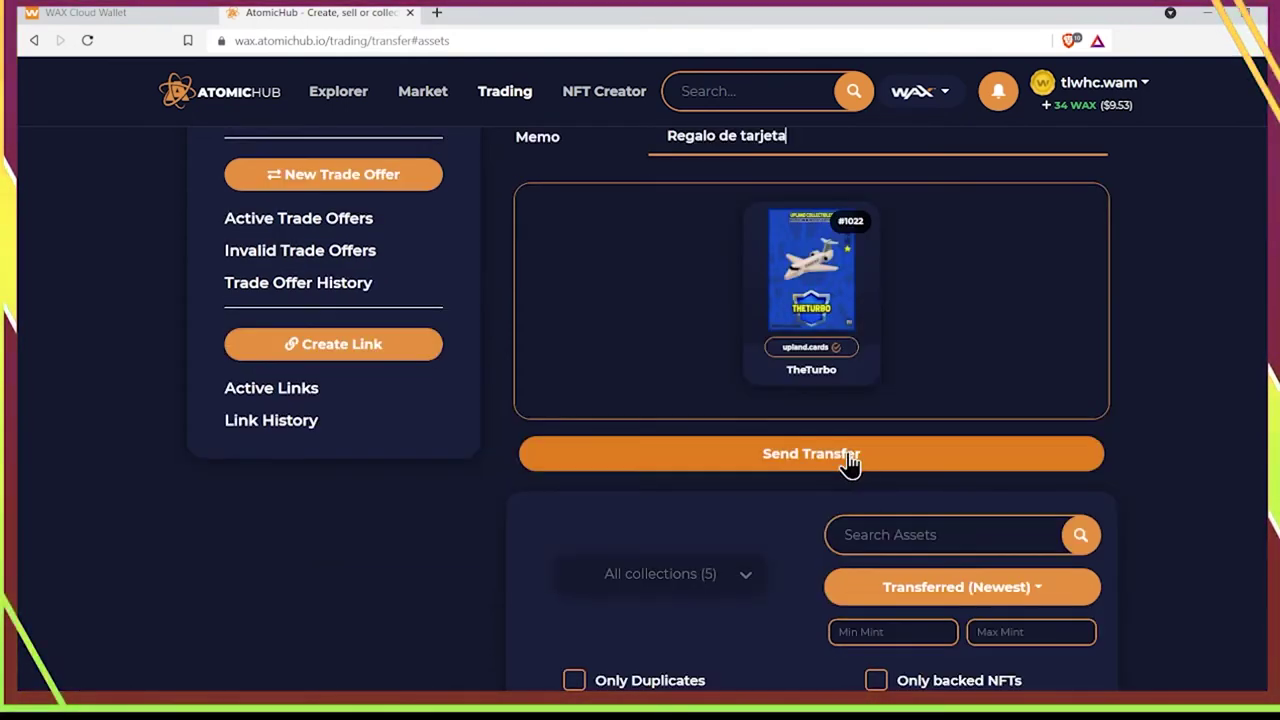
left_click(847, 458)
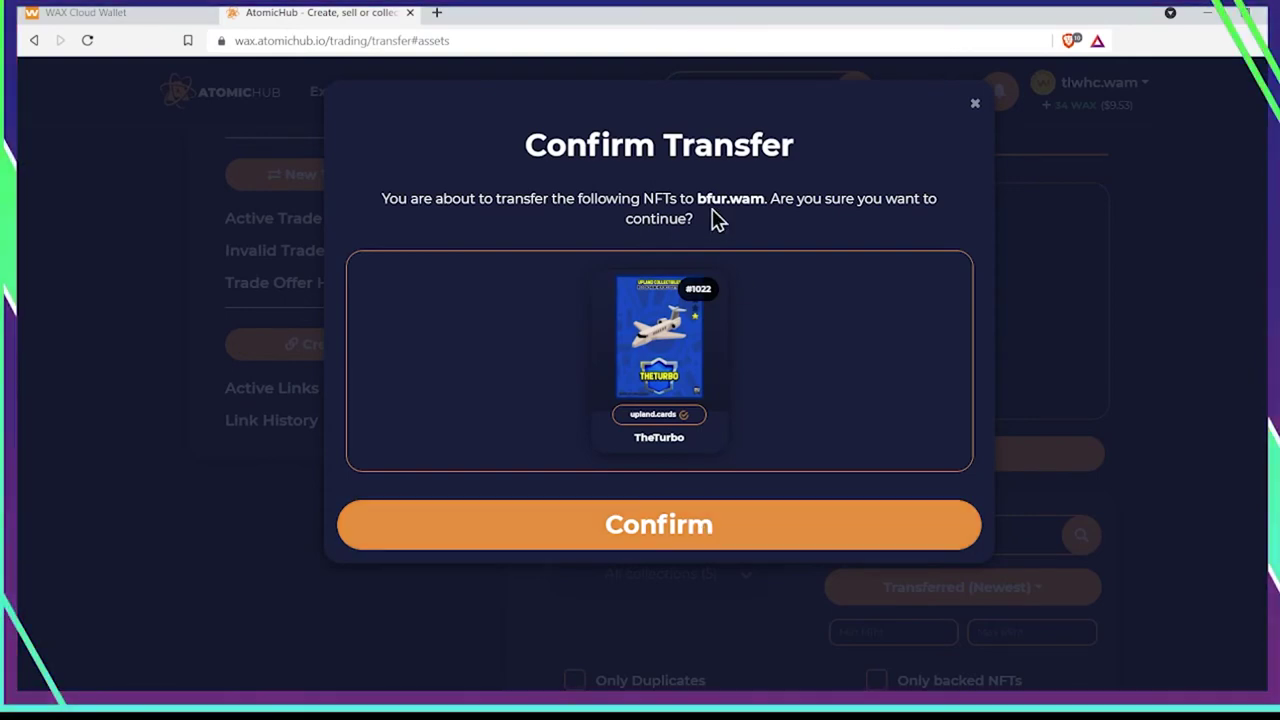
left_click(694, 532)
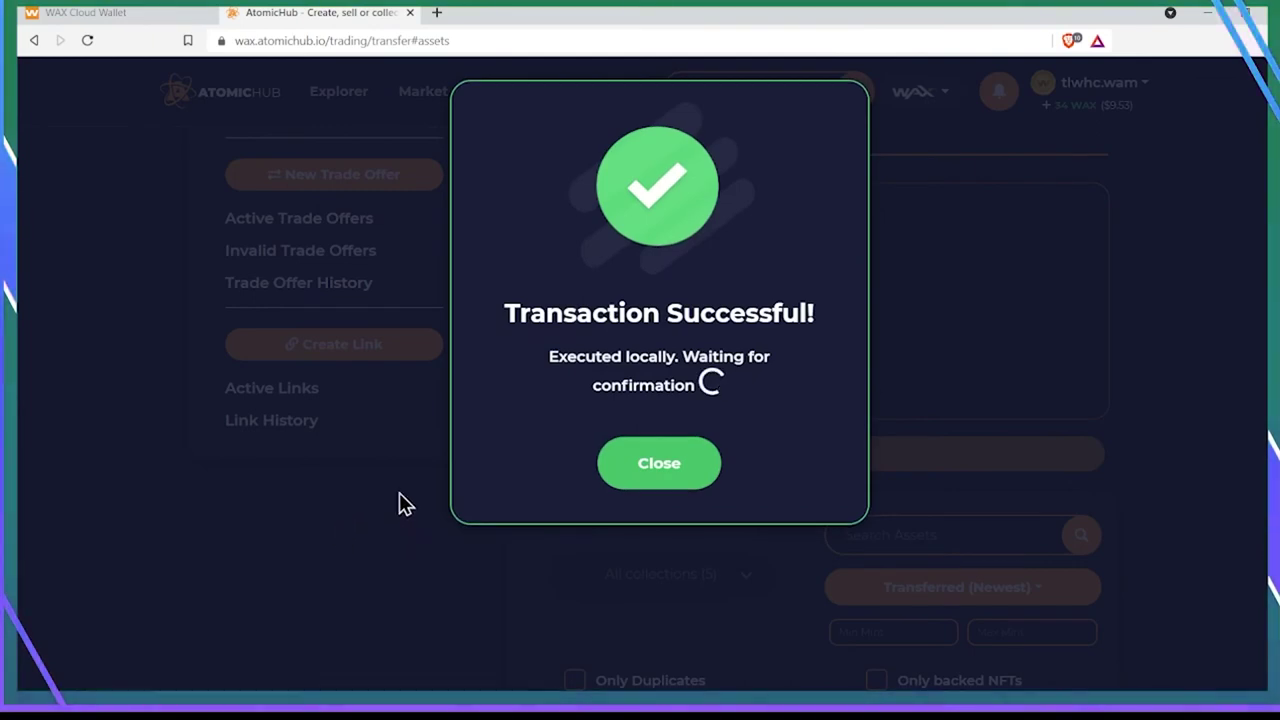
left_click(637, 478)
scroll(1240, 488, "up", 3)
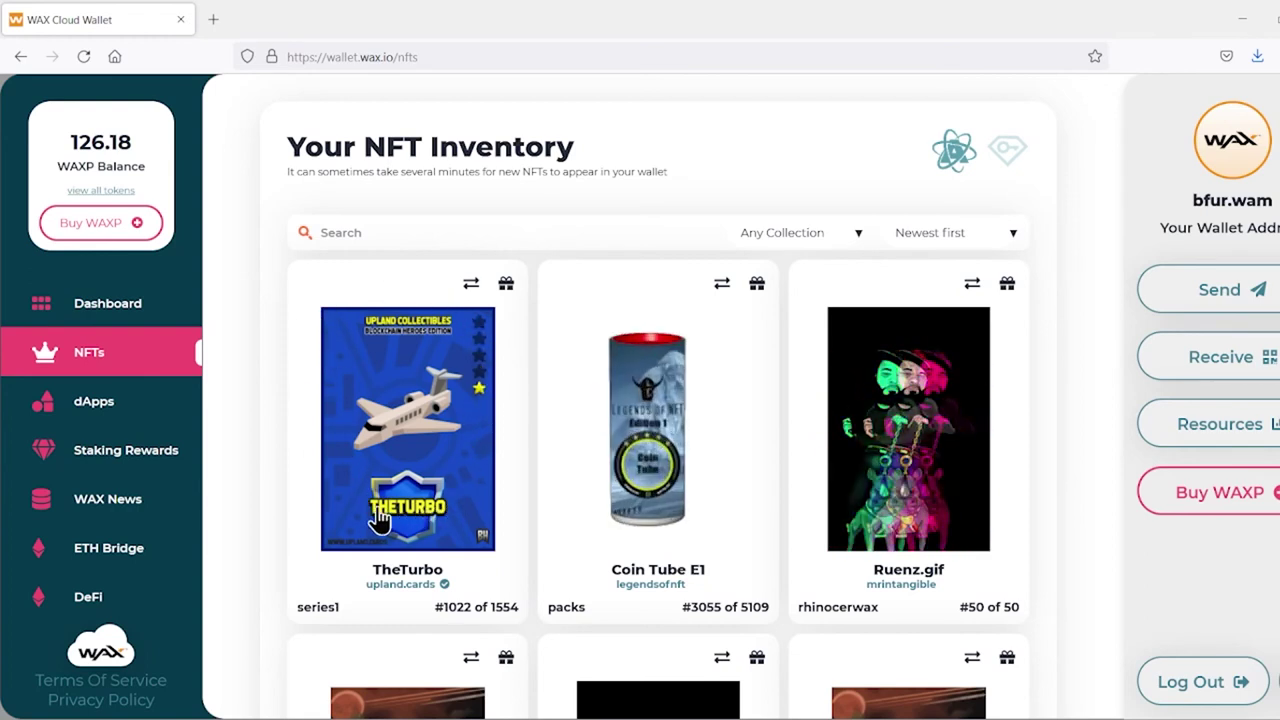
- Send TheTurbo #1022 back to the original account with the memo 'regresando nft'
left_click(472, 286)
type("tlwhc.wam")
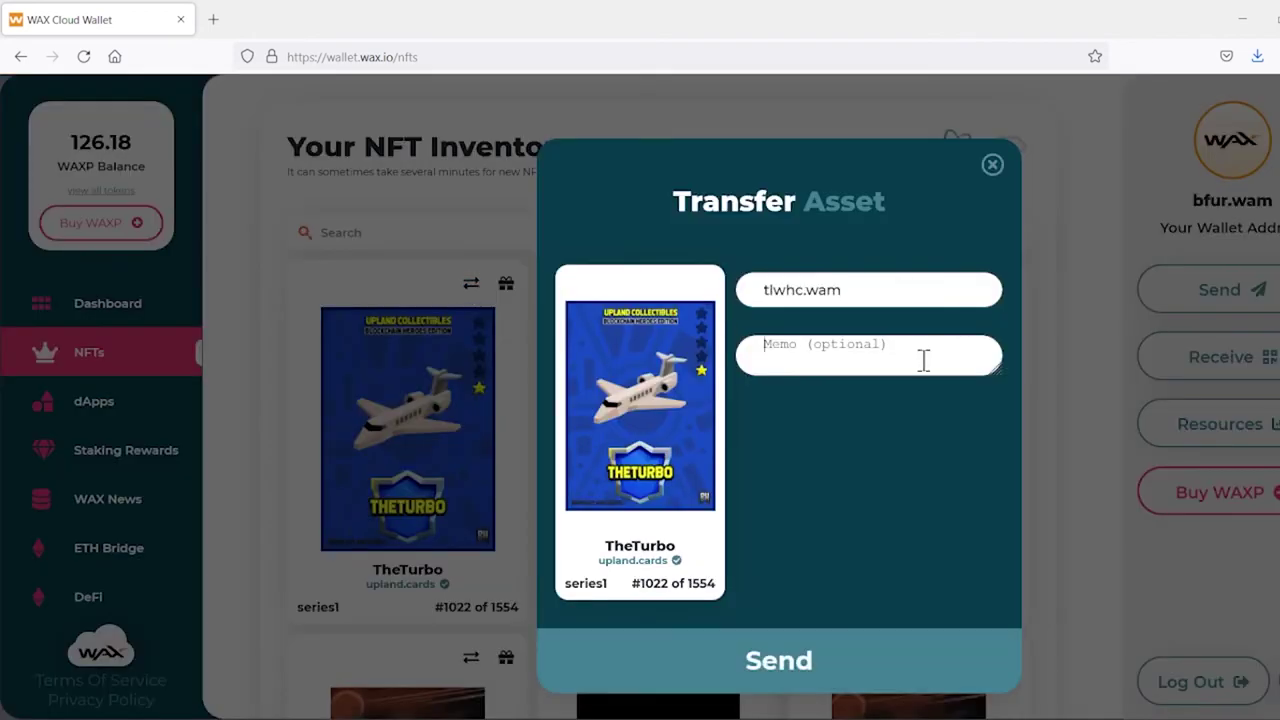
type("regresando nft")
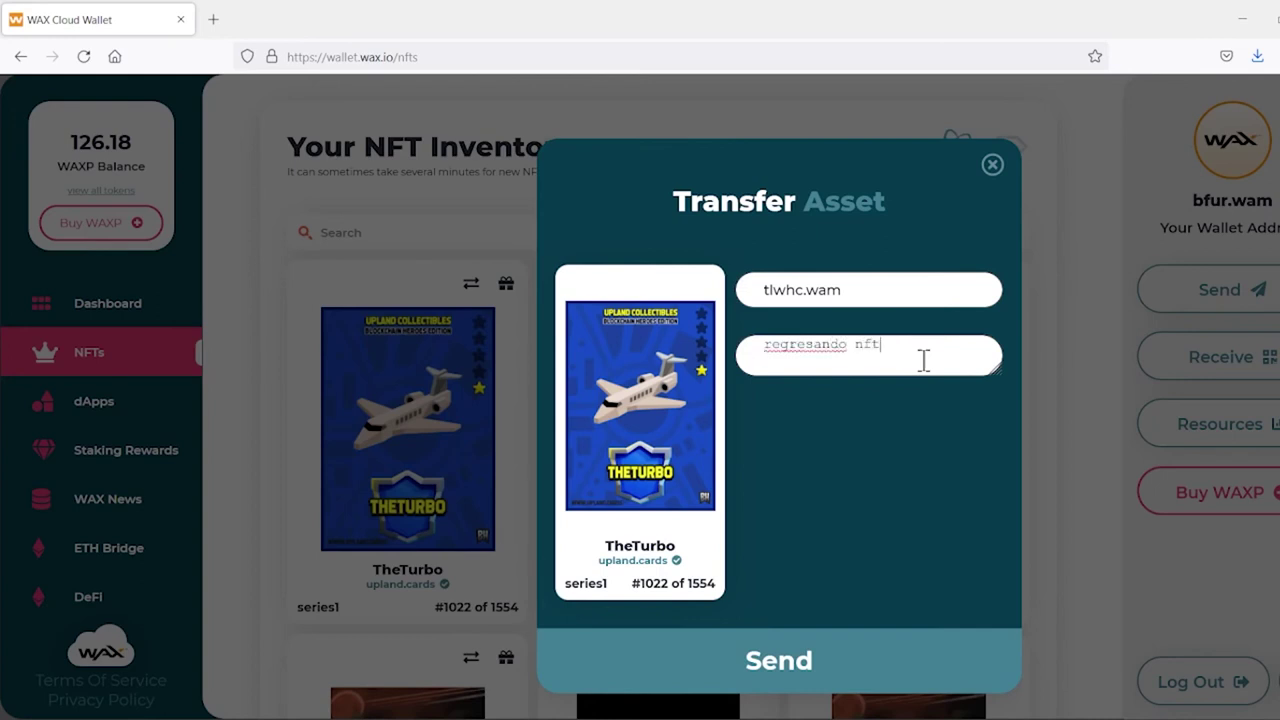
left_click(814, 680)
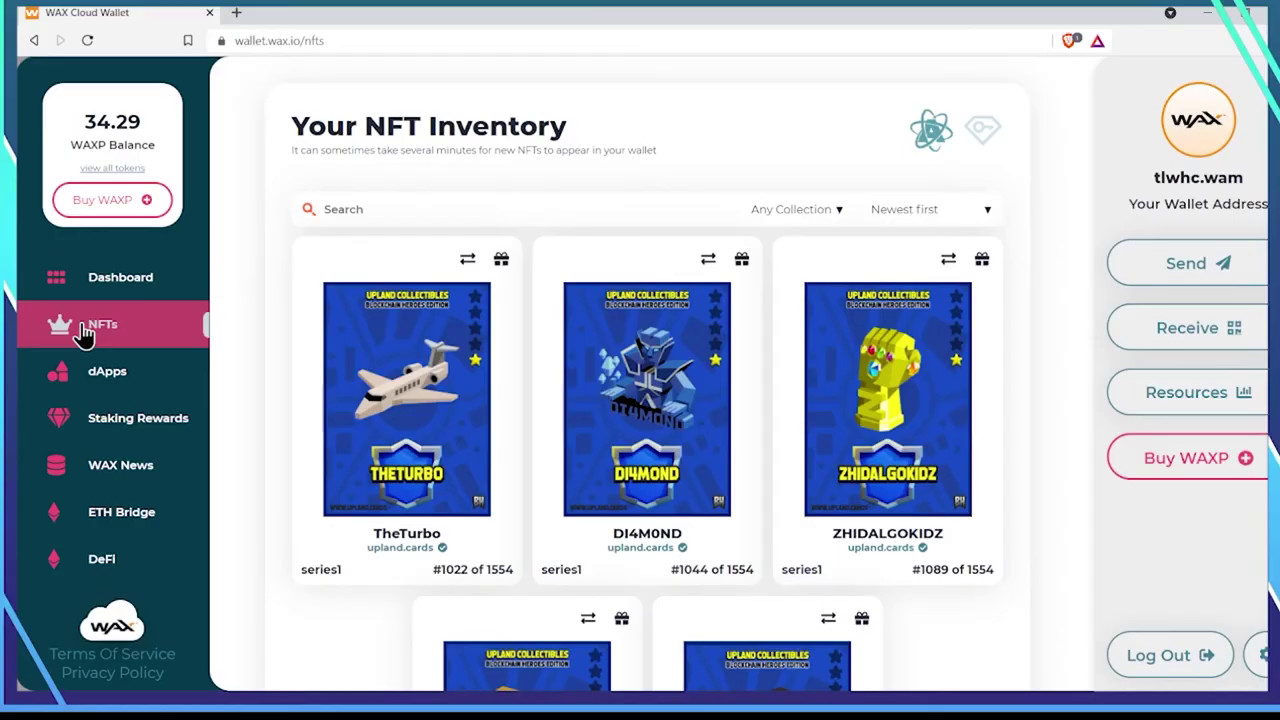
- Go to the Staking Rewards page, currently showing 0 WAXP staked
left_click(127, 430)
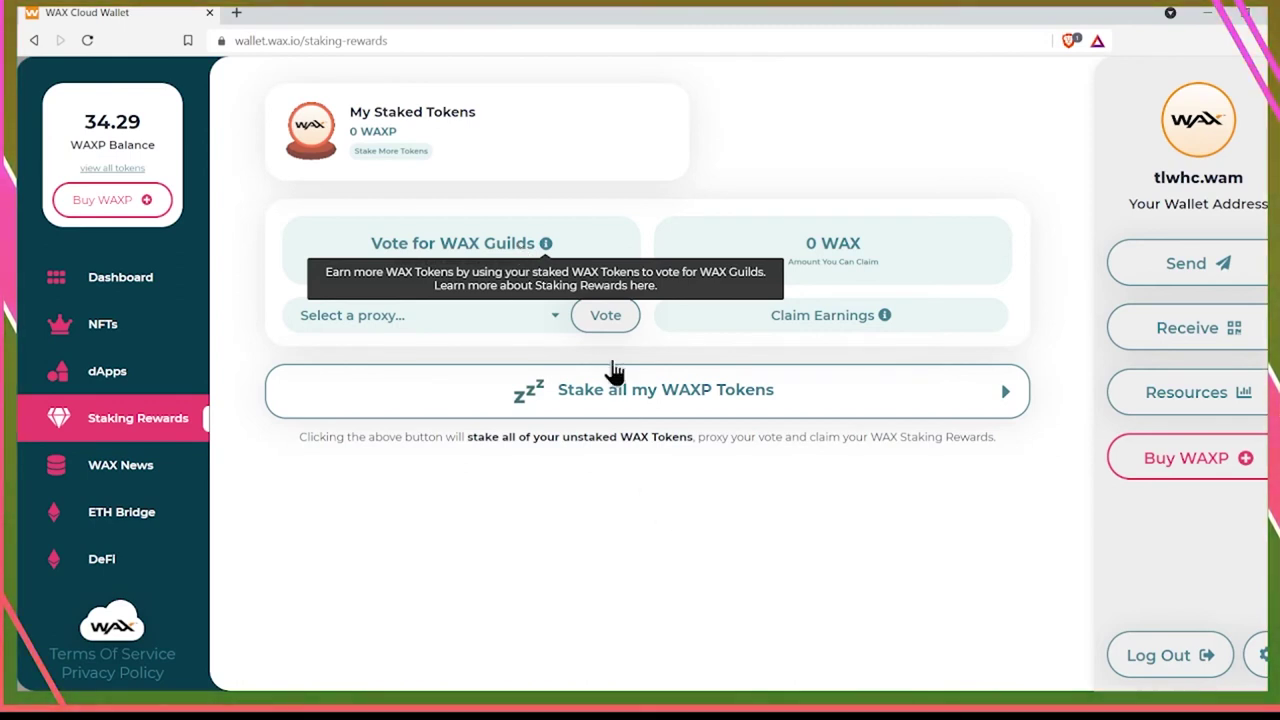
- Request staking all 34.29208558 WAXP with WAX Community as voting proxy
left_click(546, 243)
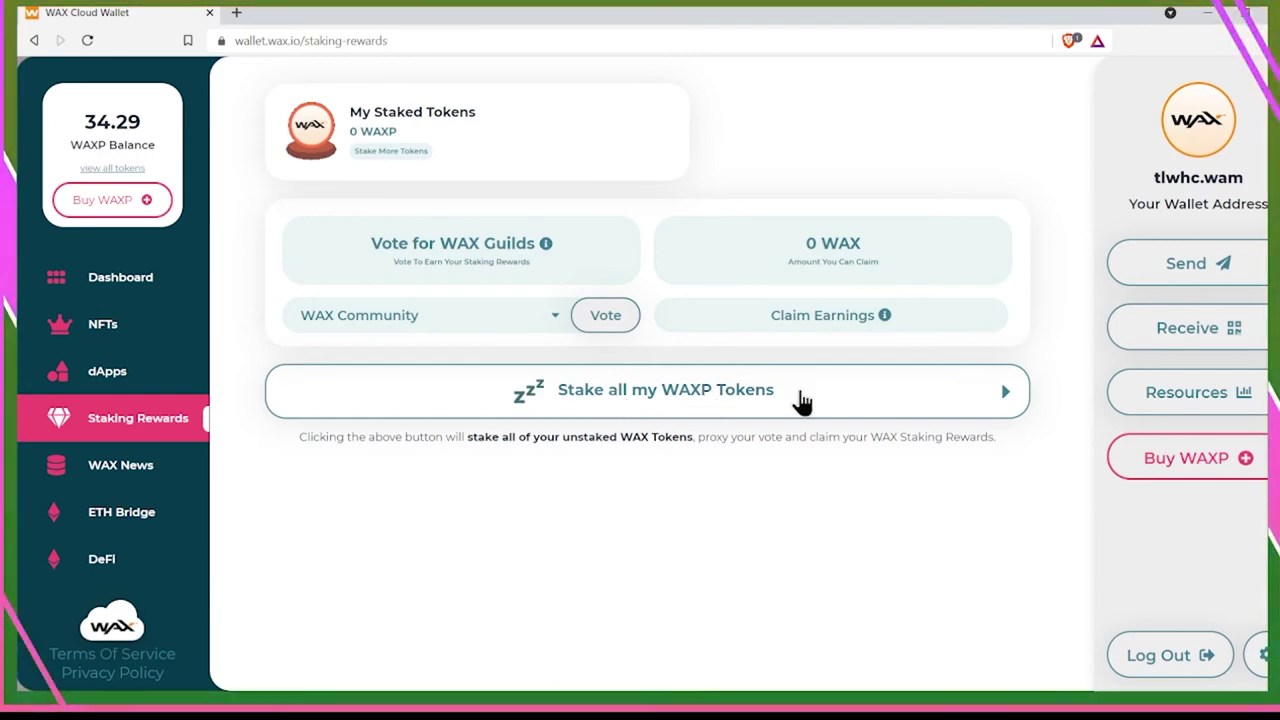
left_click(985, 403)
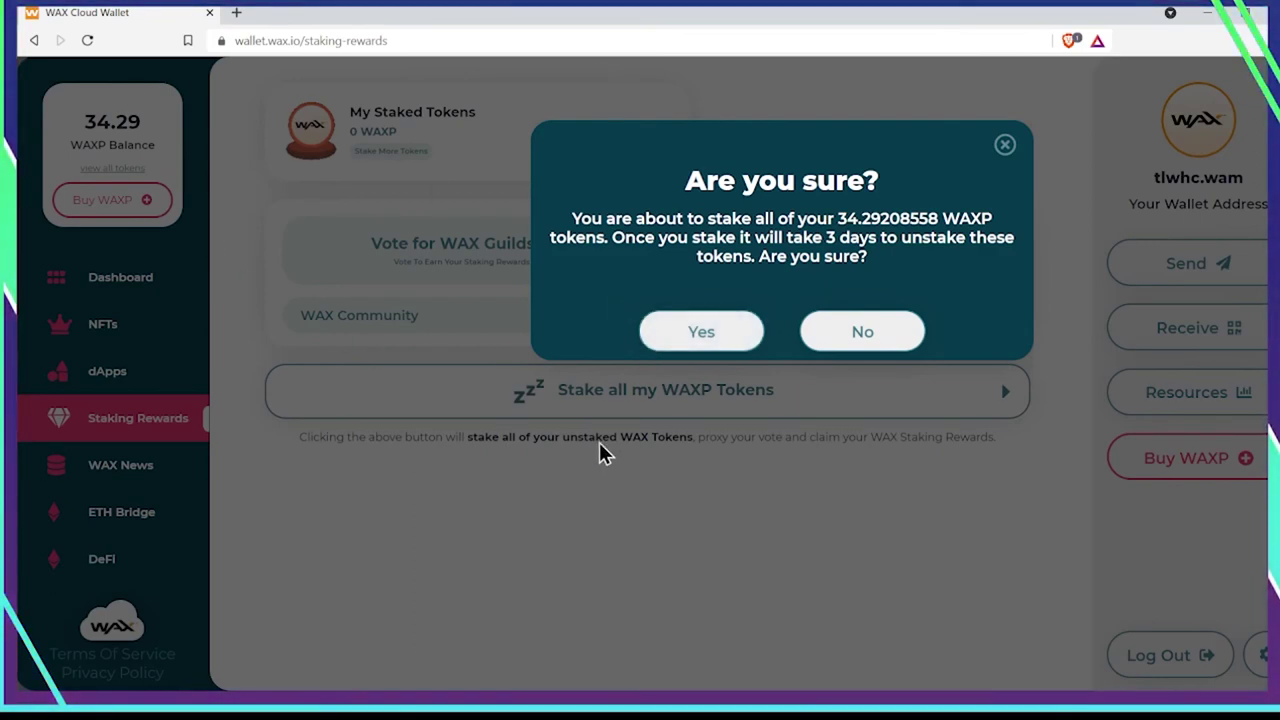
- Confirm staking all 34.29208558 WAXP to a 0.00 balance, clear the popup error, and claim pending earnings
left_click(707, 342)
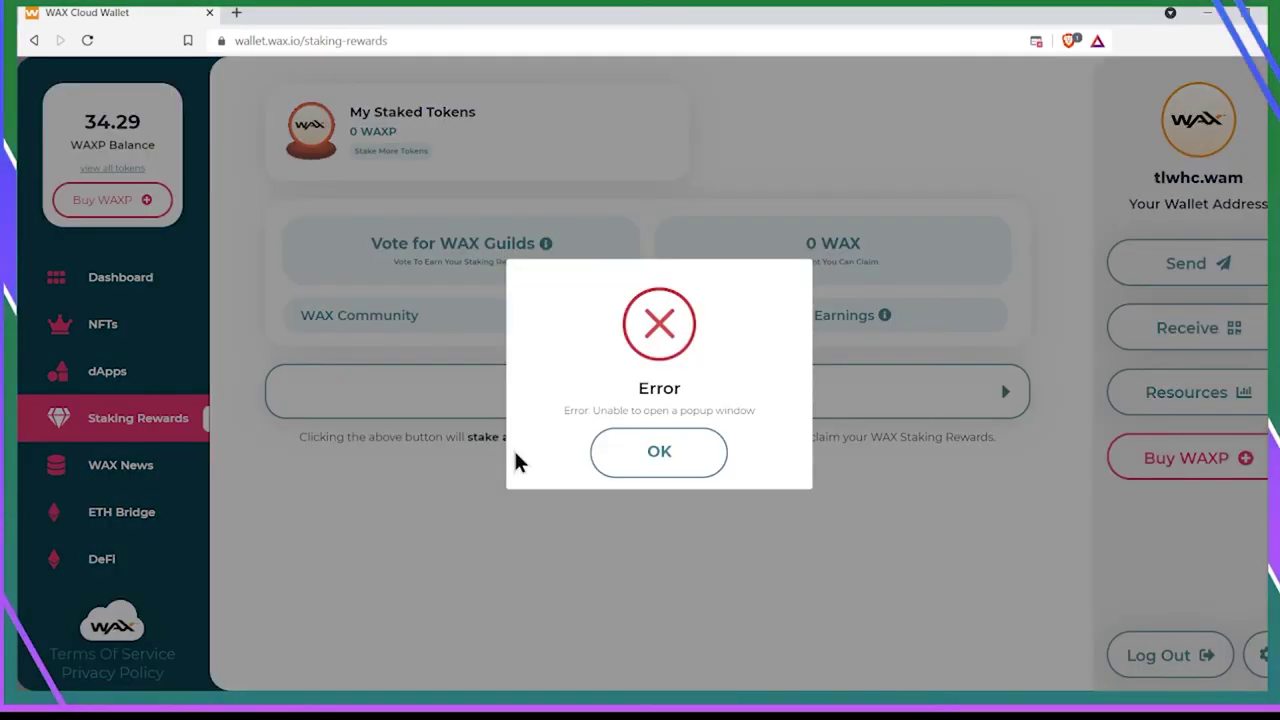
left_click(622, 460)
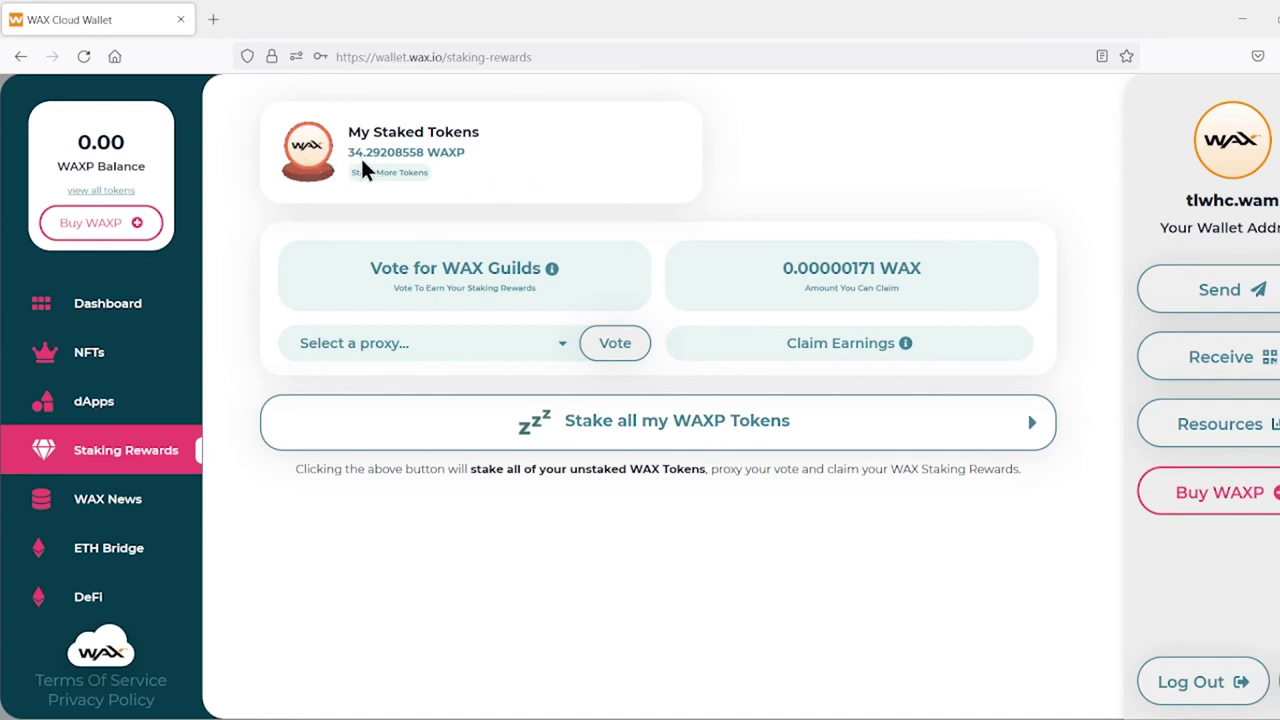
mouse_move(75, 160)
left_click(833, 345)
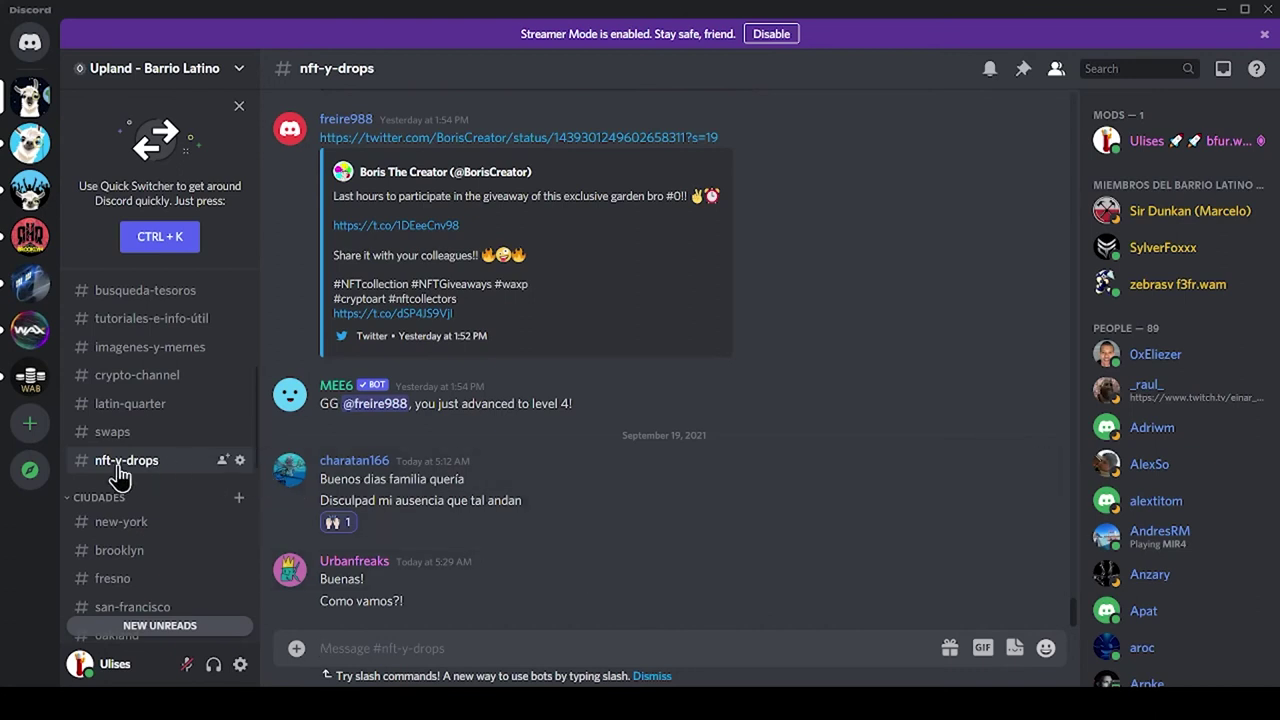
- Close the Streamer Mode banner and scroll up through earlier nft-y-drops posts sharing NFT drop links
left_click(1264, 36)
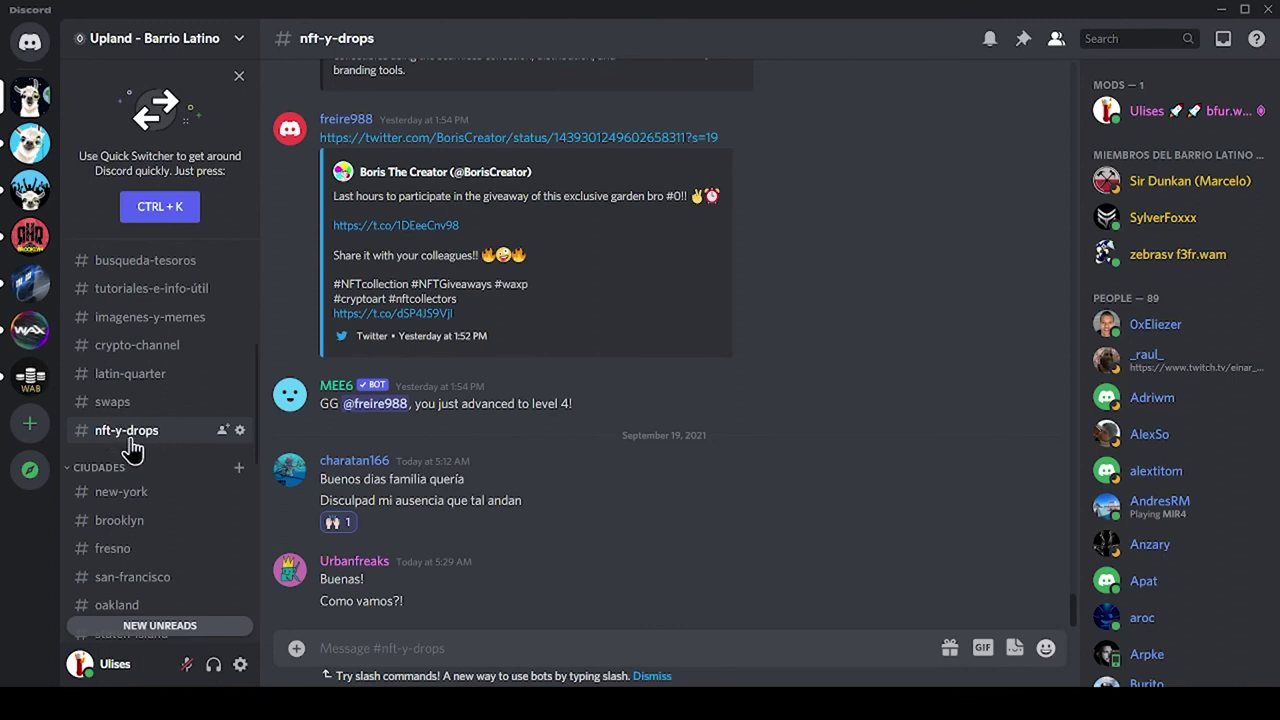
scroll(590, 585, "up", 3)
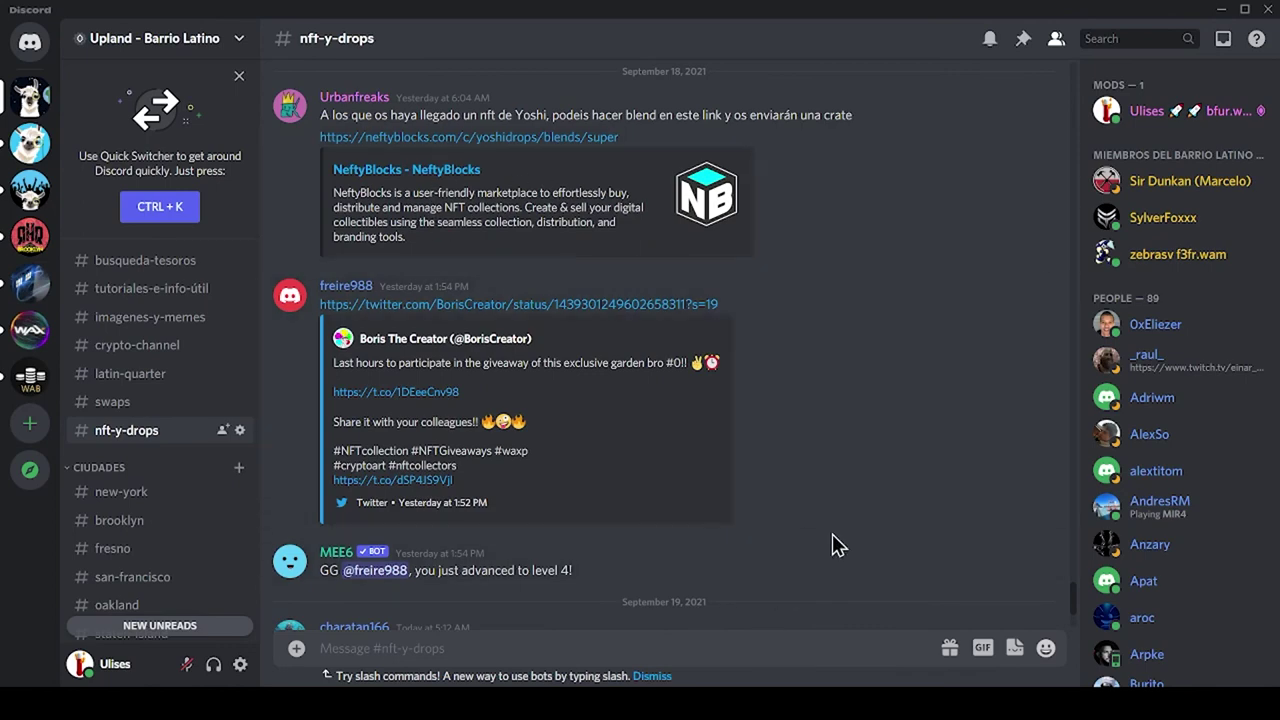
scroll(830, 540, "up", 10)
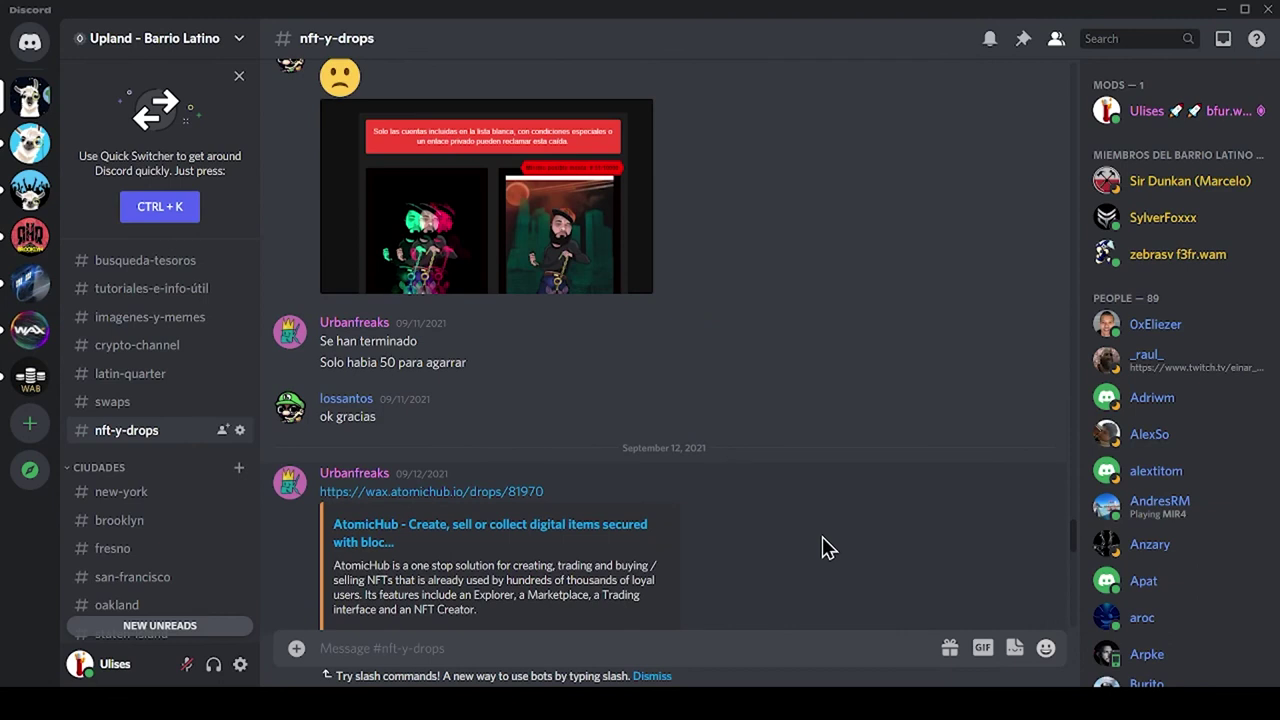
scroll(822, 537, "up", 3)
scroll(820, 542, "down", 5)
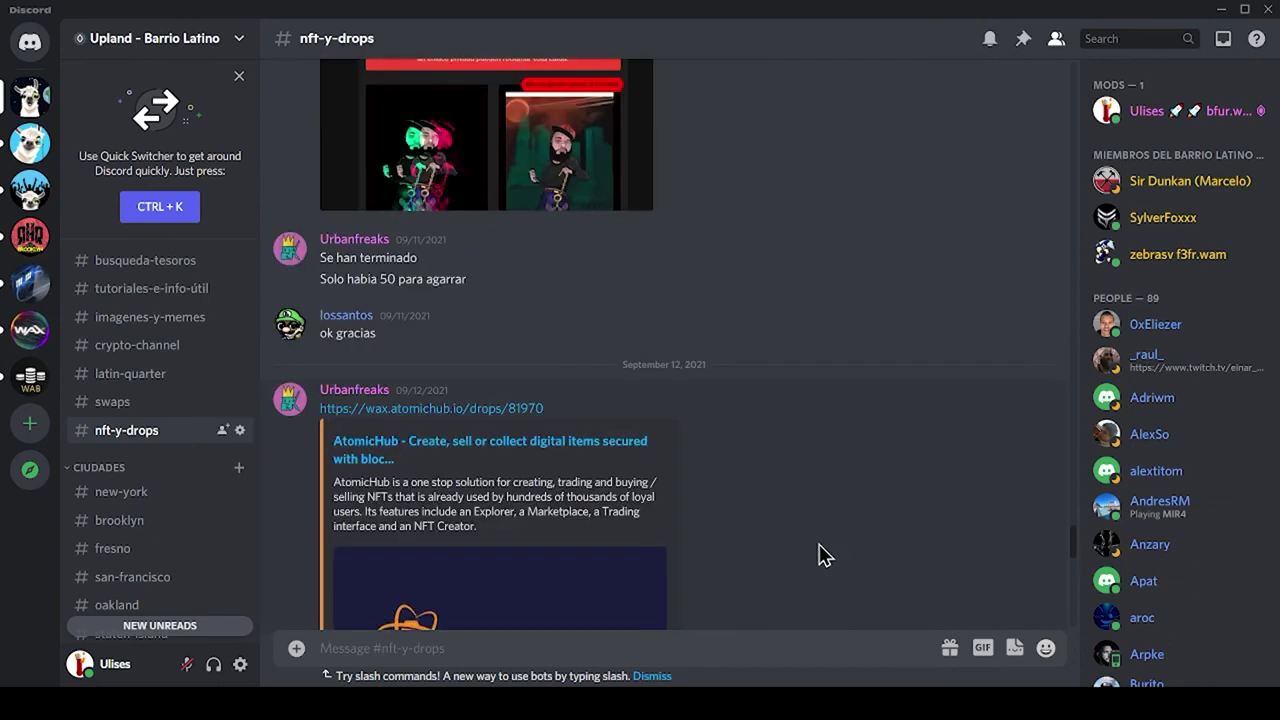